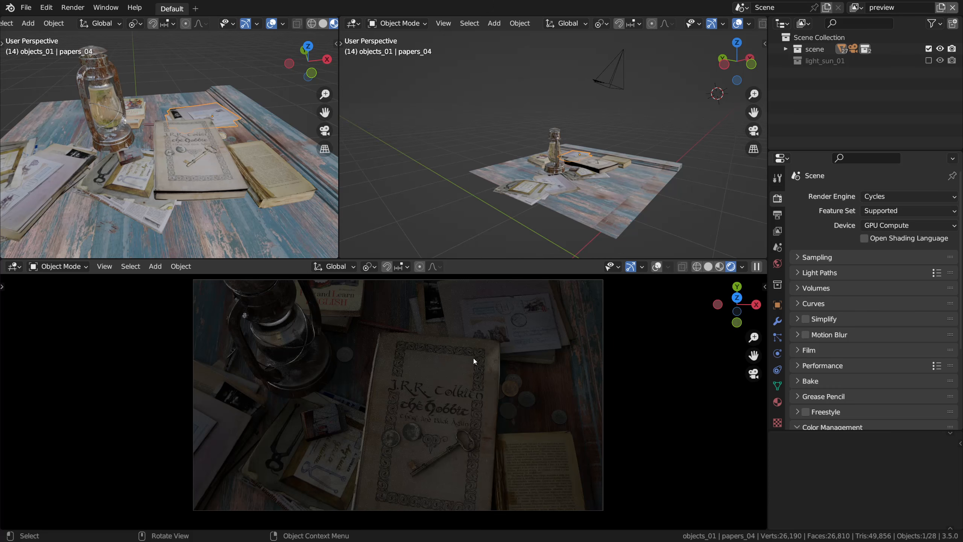
Turn the 3D viewport holding the scene overview into a Shader Editor that shows the World nodes
{"action": "left_click", "coordinate": [352, 24]}
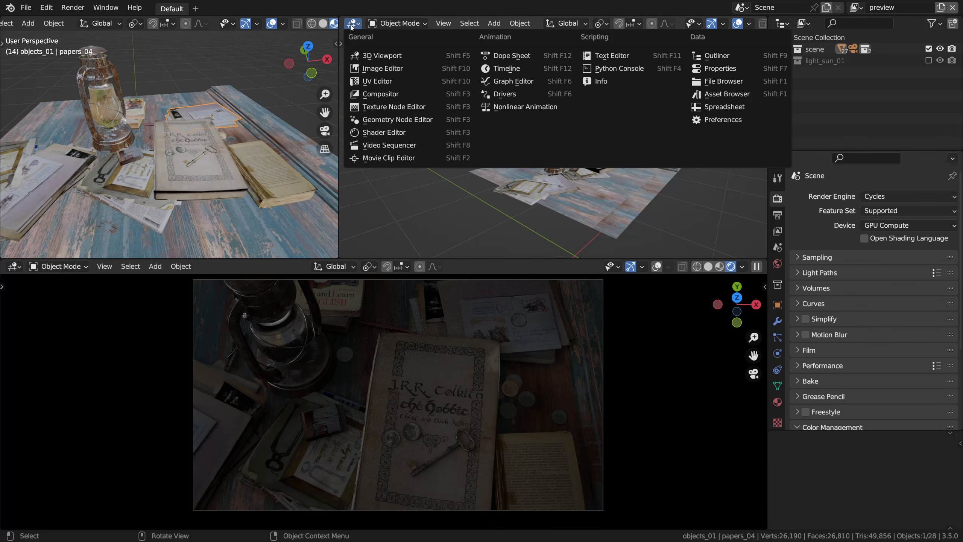
{"action": "left_click", "coordinate": [381, 133]}
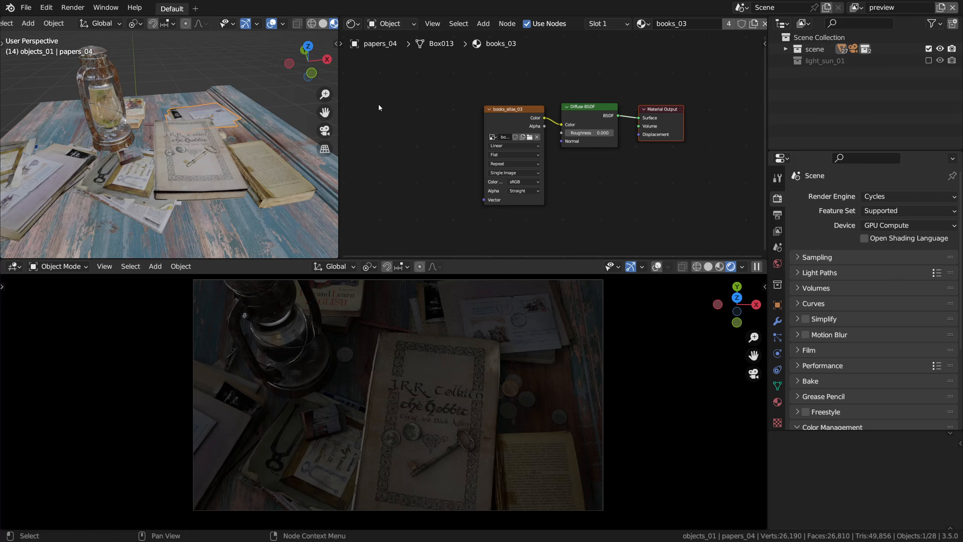
{"action": "left_click", "coordinate": [388, 25]}
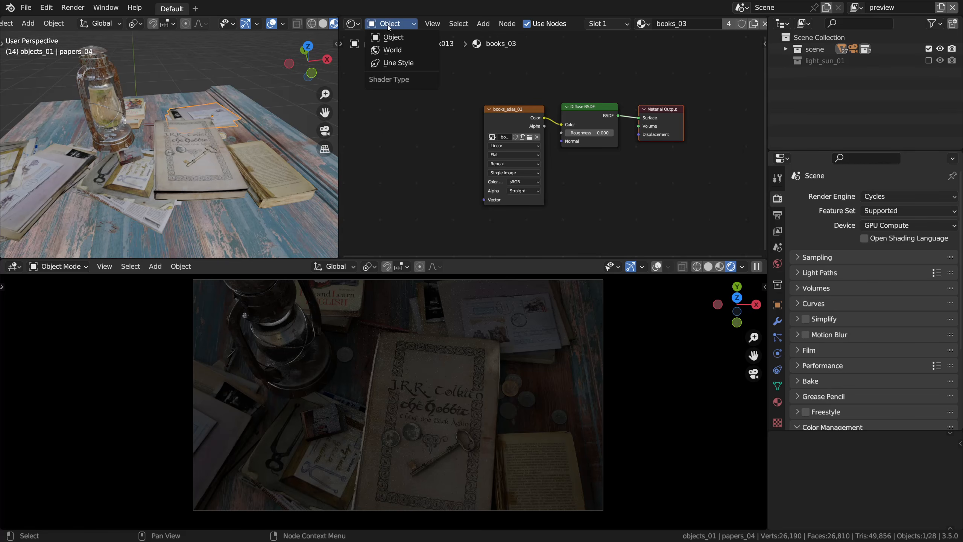
{"action": "left_click", "coordinate": [409, 51]}
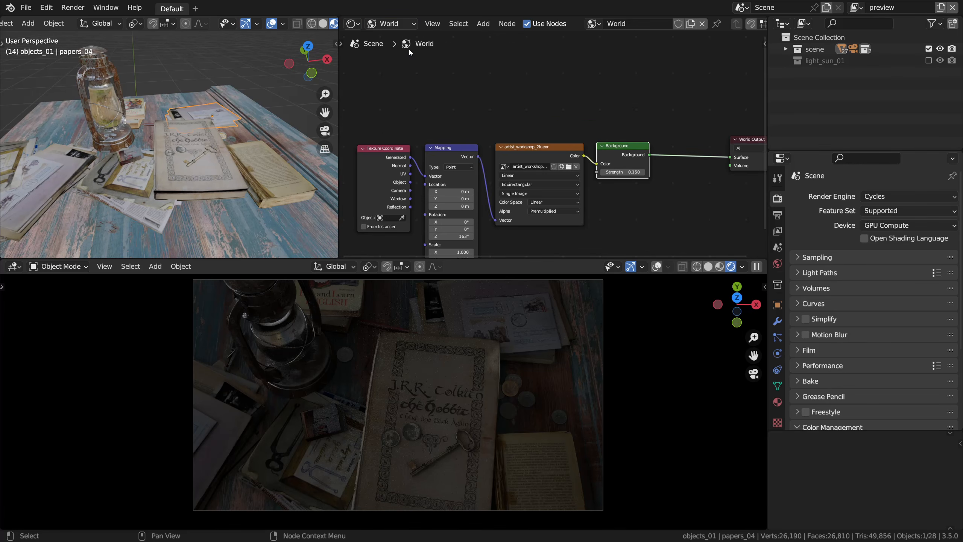
{"action": "middle_click_drag", "start_coordinate": [507, 188], "coordinate": [548, 128]}
{"action": "scroll", "coordinate": [515, 130], "scroll_direction": "up", "scroll_amount": 3}
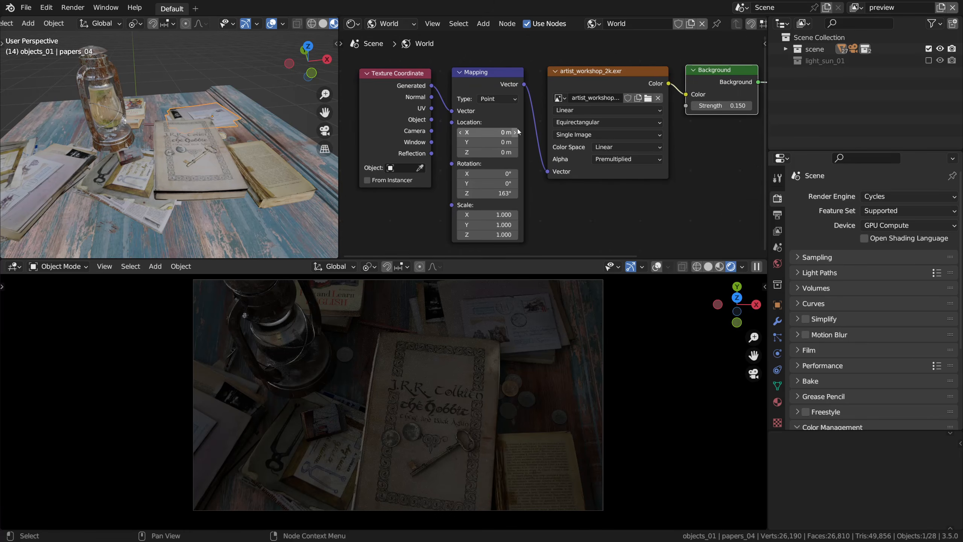
{"action": "scroll", "coordinate": [511, 129], "scroll_direction": "up", "scroll_amount": 1}
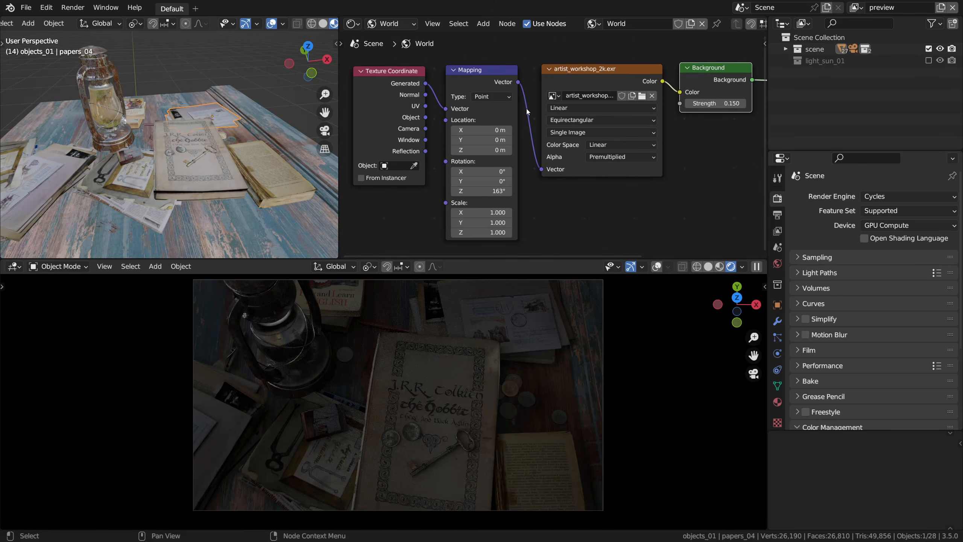
Examine the artist_workshop_2k.exr environment texture and look around its Artist Workshop HDRI preview on Poly Haven
{"action": "left_click", "coordinate": [597, 75]}
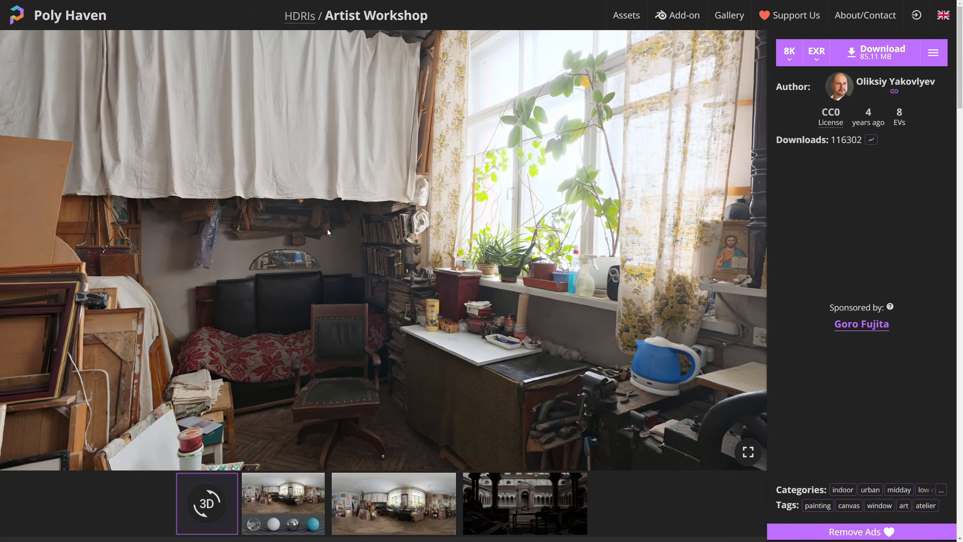
{"action": "mouse_move", "coordinate": [328, 229]}
{"action": "left_mouse_down"}
{"action": "mouse_move", "coordinate": [475, 221]}
{"action": "mouse_move", "coordinate": [613, 229]}
{"action": "left_mouse_up"}
{"action": "mouse_move", "coordinate": [286, 230]}
{"action": "left_mouse_down"}
{"action": "mouse_move", "coordinate": [523, 253]}
{"action": "mouse_move", "coordinate": [772, 243]}
{"action": "left_mouse_up"}
{"action": "left_click_drag", "start_coordinate": [132, 243], "coordinate": [961, 246]}
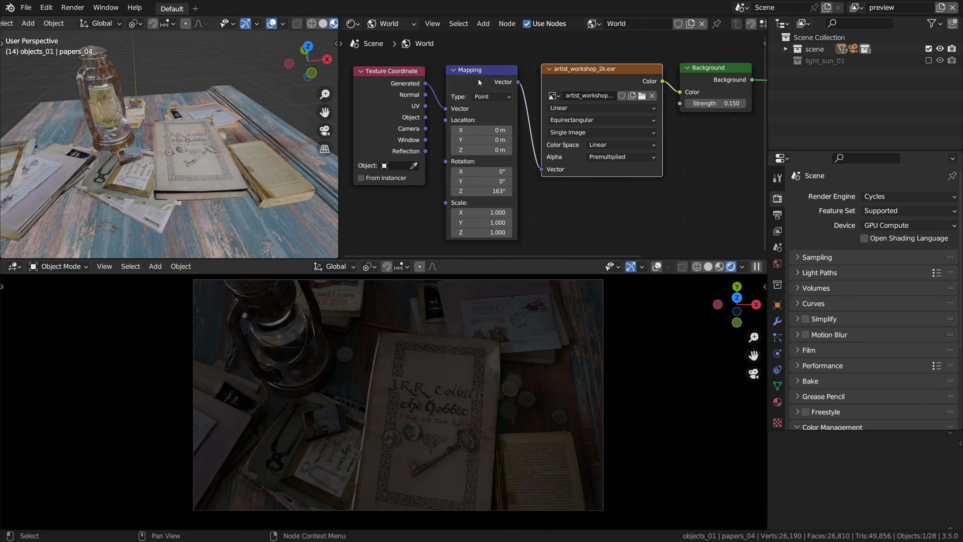
Try different Z rotations for the HDRI in the Mapping node, ending with 0°
{"action": "scroll", "coordinate": [475, 197], "scroll_direction": "up", "scroll_amount": 2}
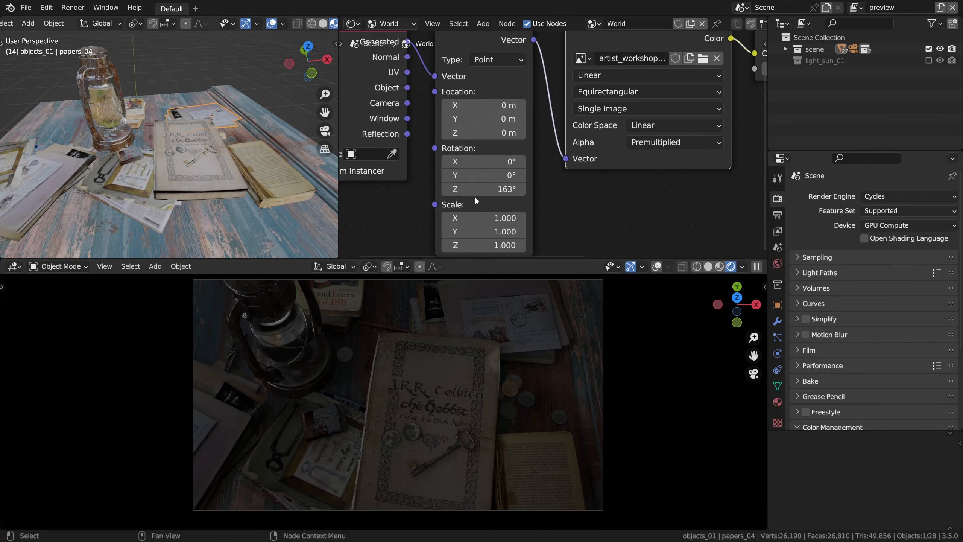
{"action": "scroll", "coordinate": [475, 197], "scroll_direction": "up", "scroll_amount": 2}
{"action": "left_click_drag", "start_coordinate": [489, 188], "coordinate": [579, 187]}
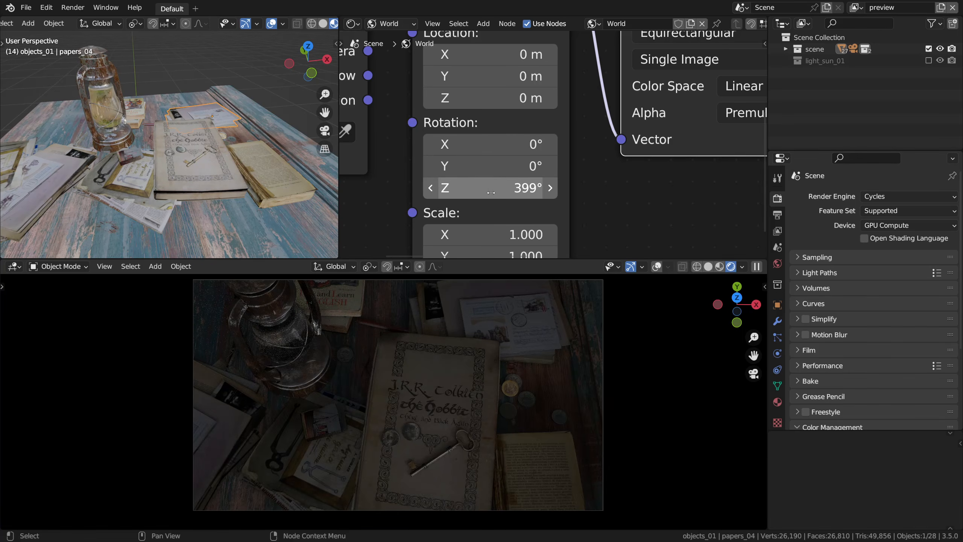
{"action": "left_click", "coordinate": [502, 189]}
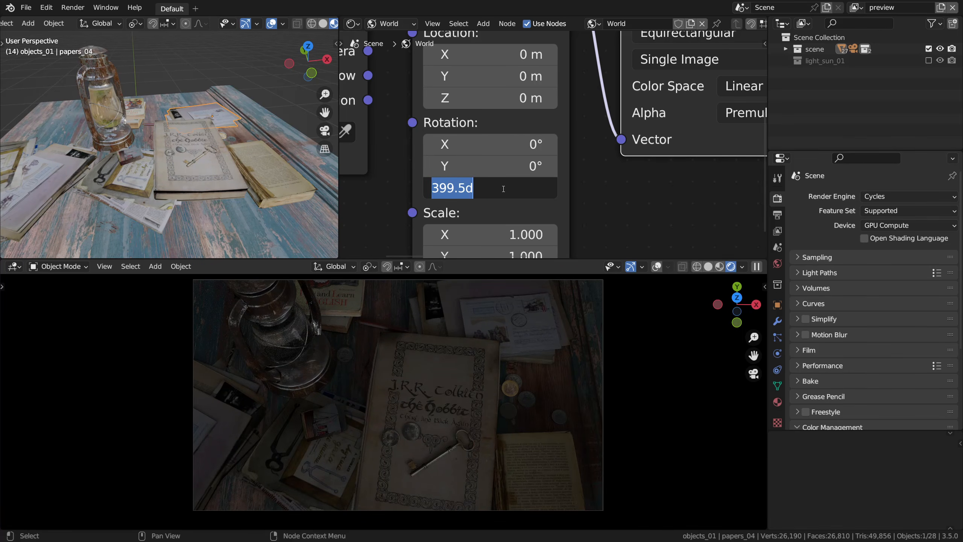
{"action": "type", "text": "0"}
{"action": "key", "text": "Return"}
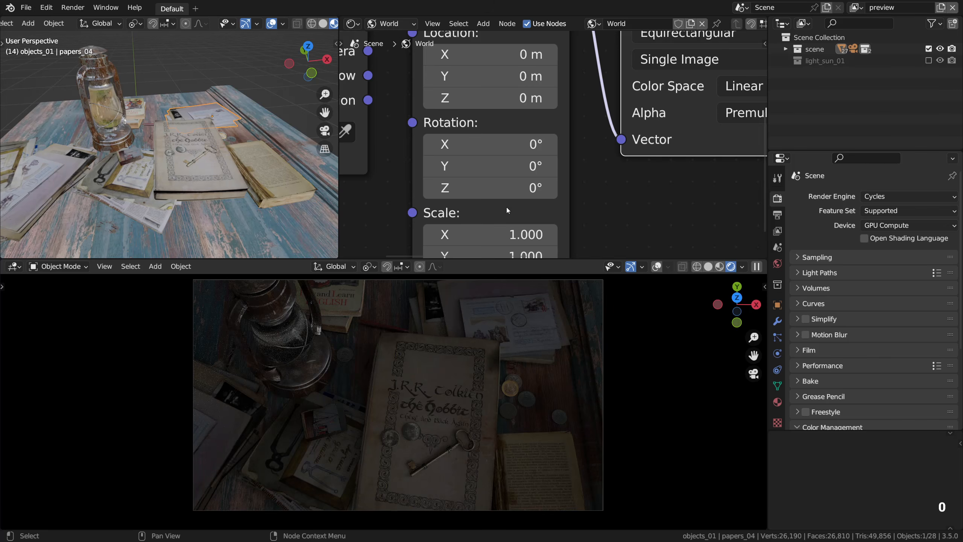
Enable the light_sun_01 collection and select its Sun light
{"action": "scroll", "coordinate": [564, 153], "scroll_direction": "down", "scroll_amount": 4}
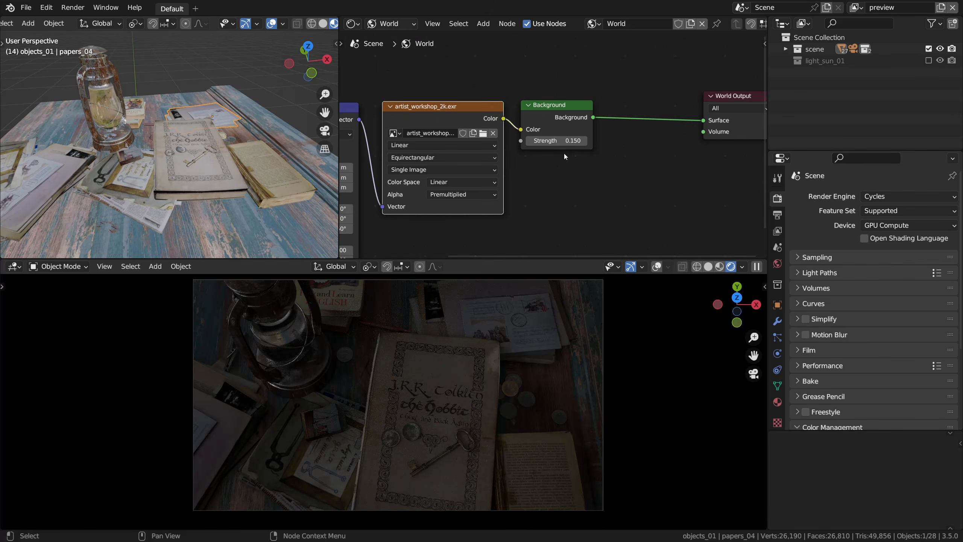
{"action": "scroll", "coordinate": [274, 159], "scroll_direction": "down", "scroll_amount": 5}
{"action": "left_click_drag", "start_coordinate": [242, 161], "coordinate": [223, 147], "text": "alt"}
{"action": "scroll", "coordinate": [239, 167], "scroll_direction": "down", "scroll_amount": 3}
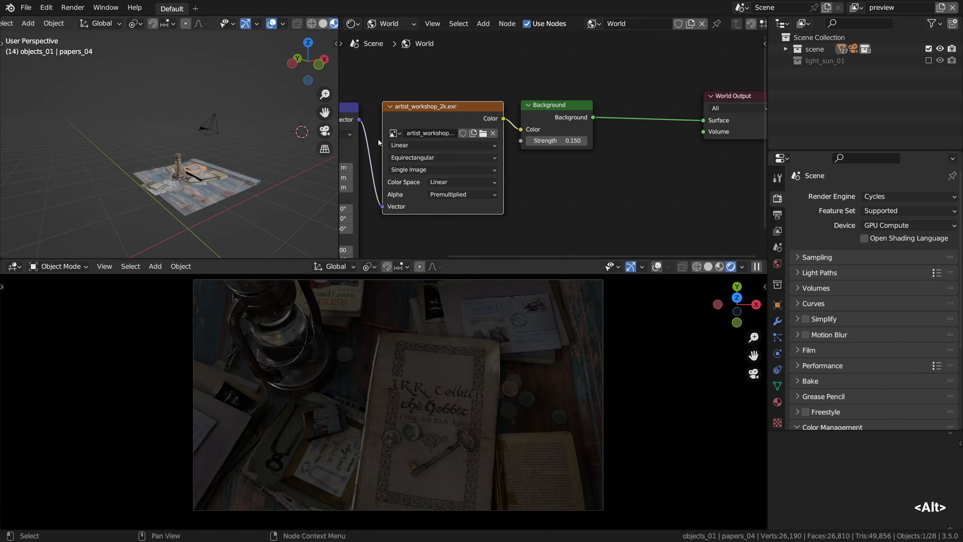
{"action": "left_click", "coordinate": [928, 60]}
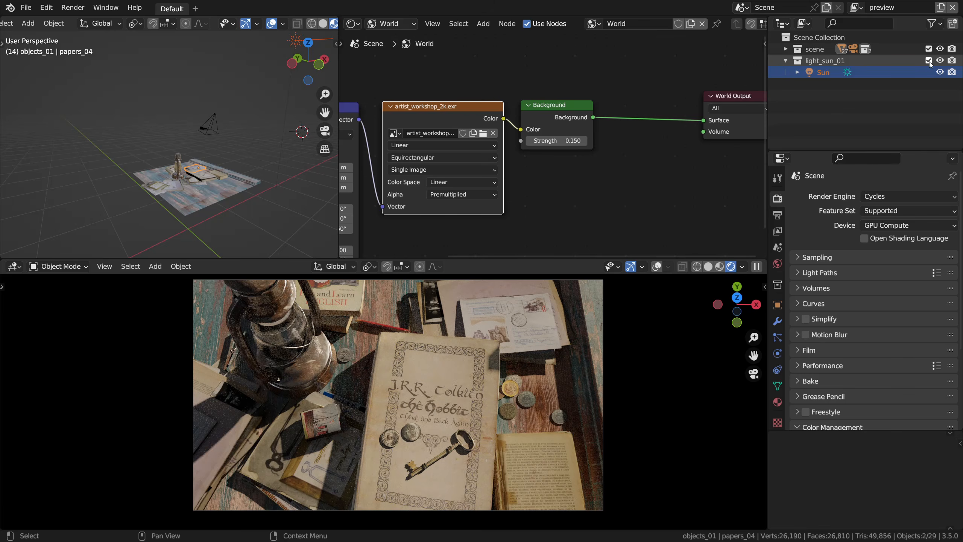
{"action": "left_click", "coordinate": [823, 72]}
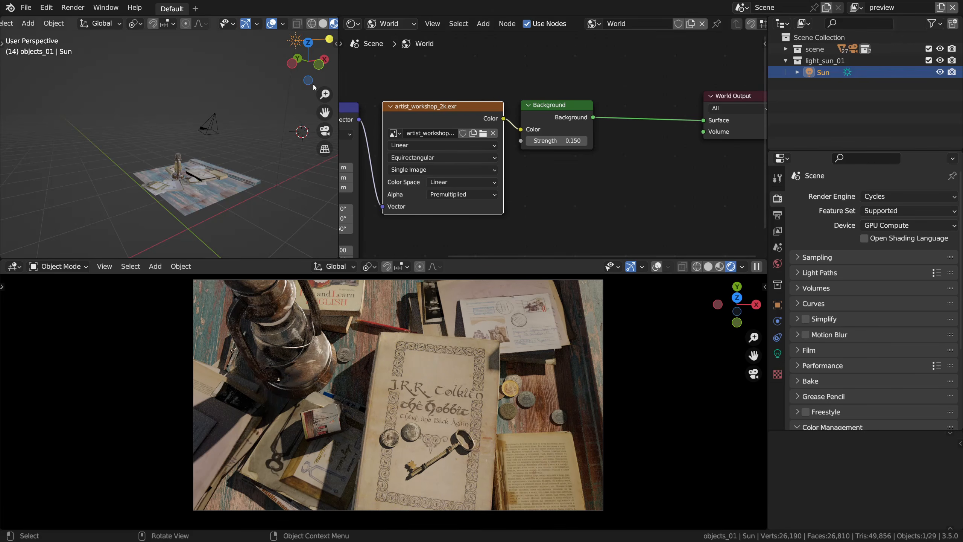
Try moving the Sun light freely in the 3D viewport
{"action": "left_click_drag", "start_coordinate": [246, 91], "coordinate": [246, 65], "text": "alt"}
{"action": "scroll", "coordinate": [228, 97], "scroll_direction": "down", "scroll_amount": 2}
{"action": "key", "text": "g"}
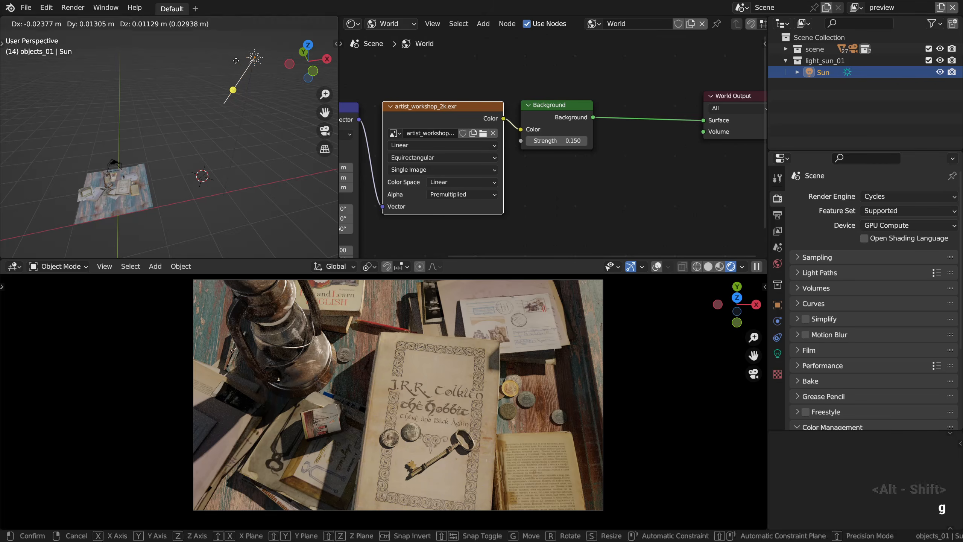
{"action": "left_click", "coordinate": [210, 93]}
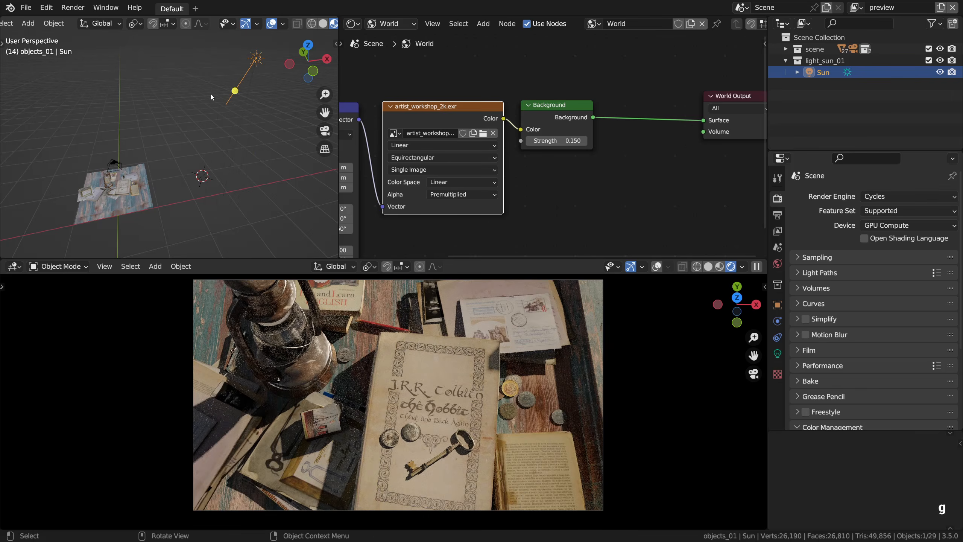
Try rotating the Sun light about the global Z axis
{"action": "left_click_drag", "start_coordinate": [211, 93], "coordinate": [281, 93], "text": "alt"}
{"action": "key", "text": "r"}
{"action": "key", "text": "z"}
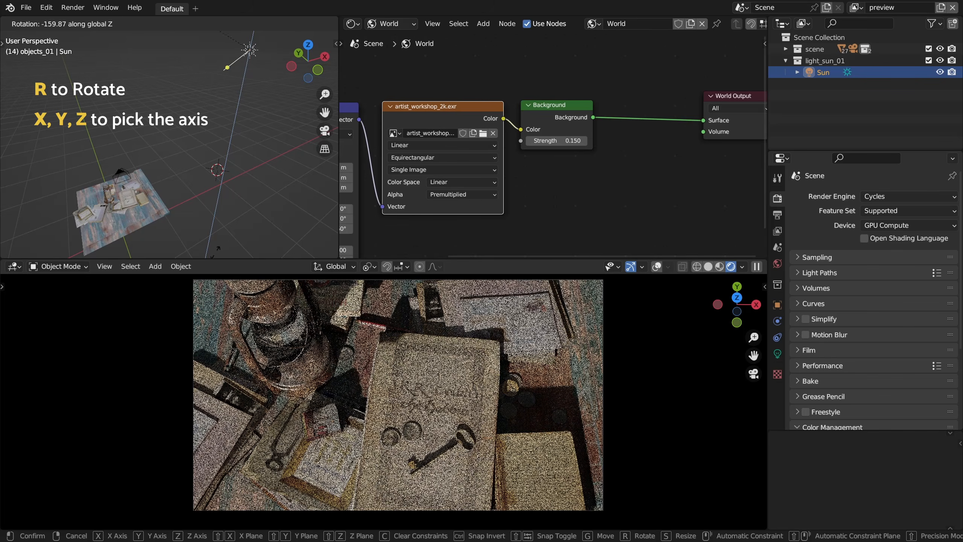
{"action": "left_click", "coordinate": [262, 89]}
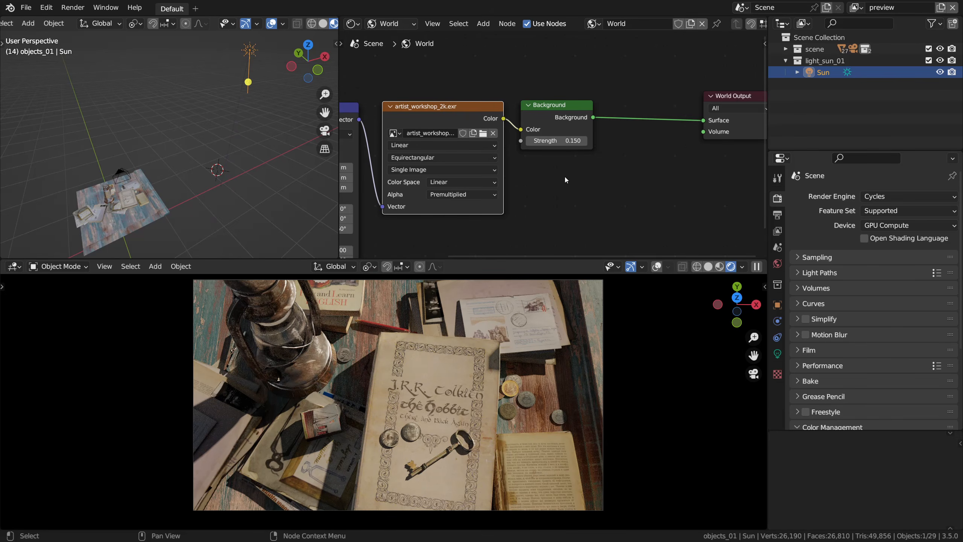
Enable denoising for both the viewport and the final render in the sampling settings, with the viewport denoiser set to Automatic
{"action": "left_click", "coordinate": [818, 258]}
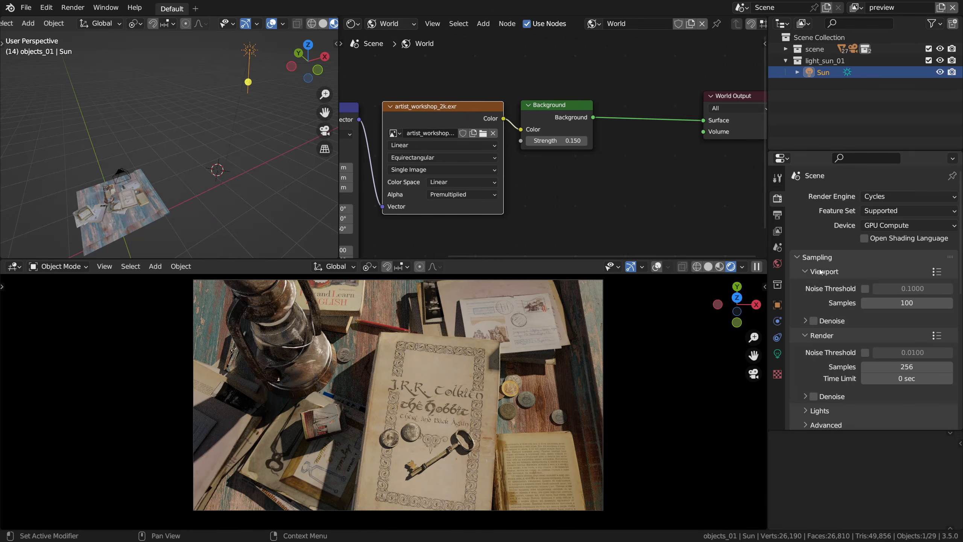
{"action": "left_click", "coordinate": [805, 319]}
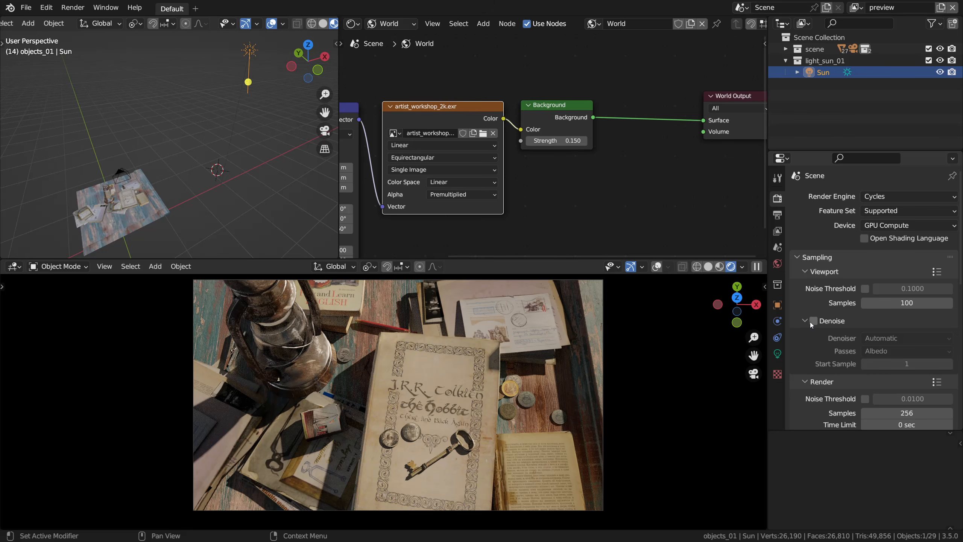
{"action": "left_click", "coordinate": [813, 321]}
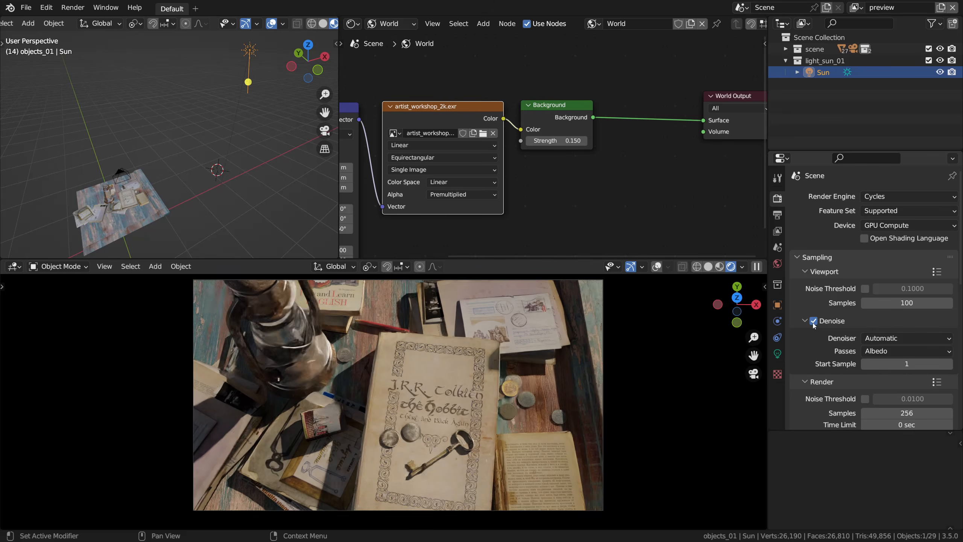
{"action": "left_click", "coordinate": [869, 340]}
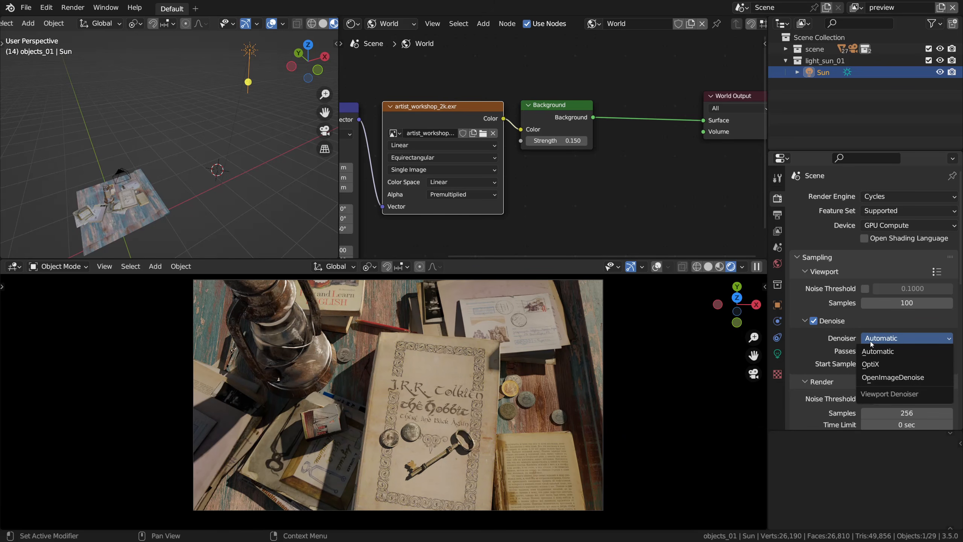
{"action": "left_click", "coordinate": [875, 340]}
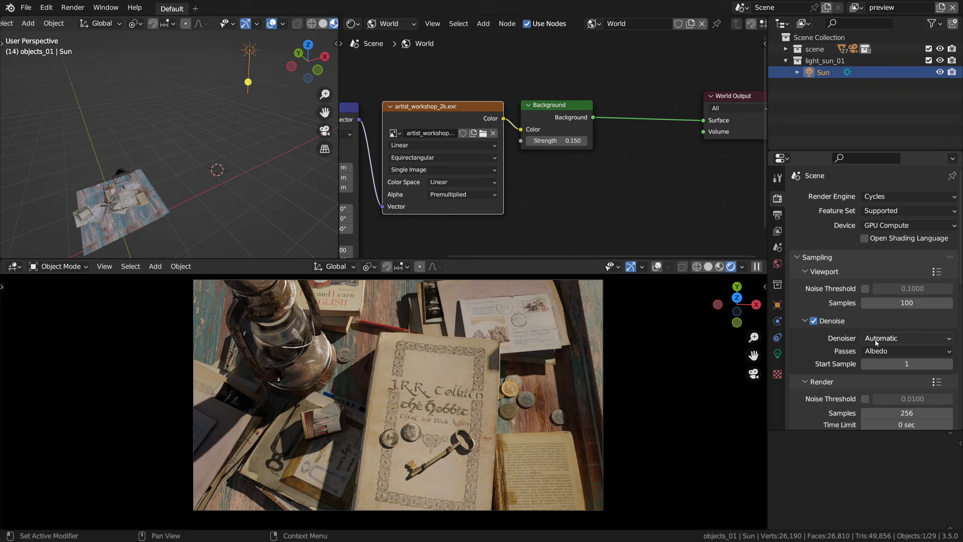
{"action": "left_click", "coordinate": [804, 321]}
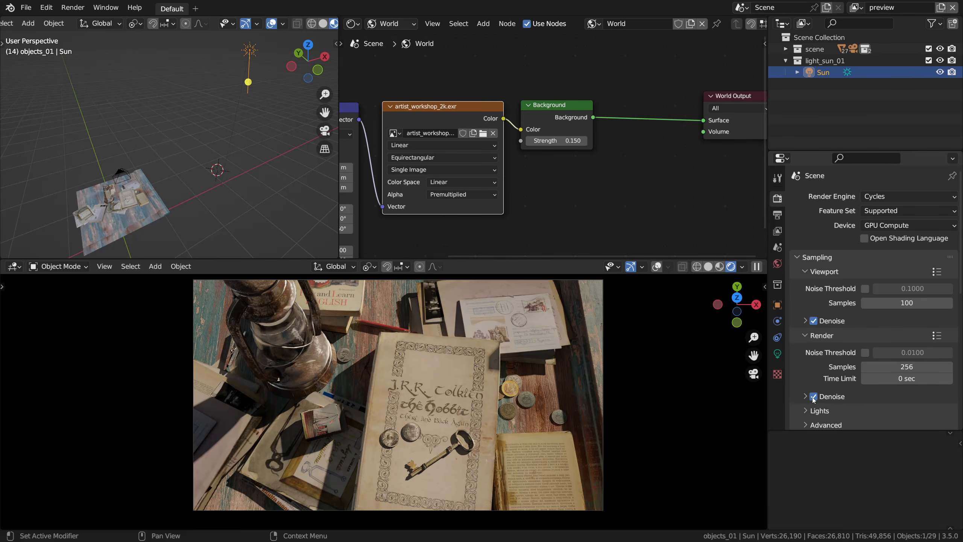
{"action": "left_click", "coordinate": [796, 259]}
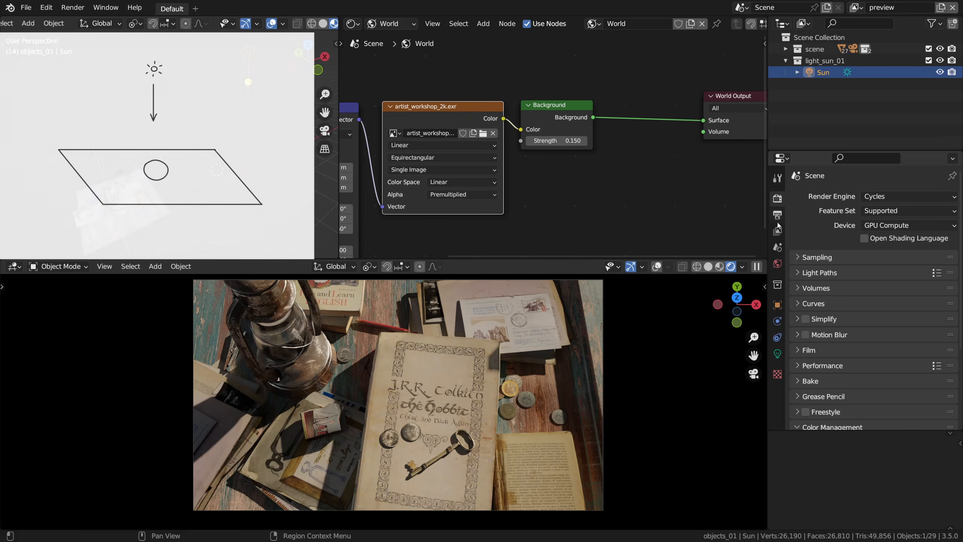
Try two more global Z rotations of the Sun light to compare shadow directions in the denoised preview
{"action": "key", "text": "r"}
{"action": "key", "text": "z"}
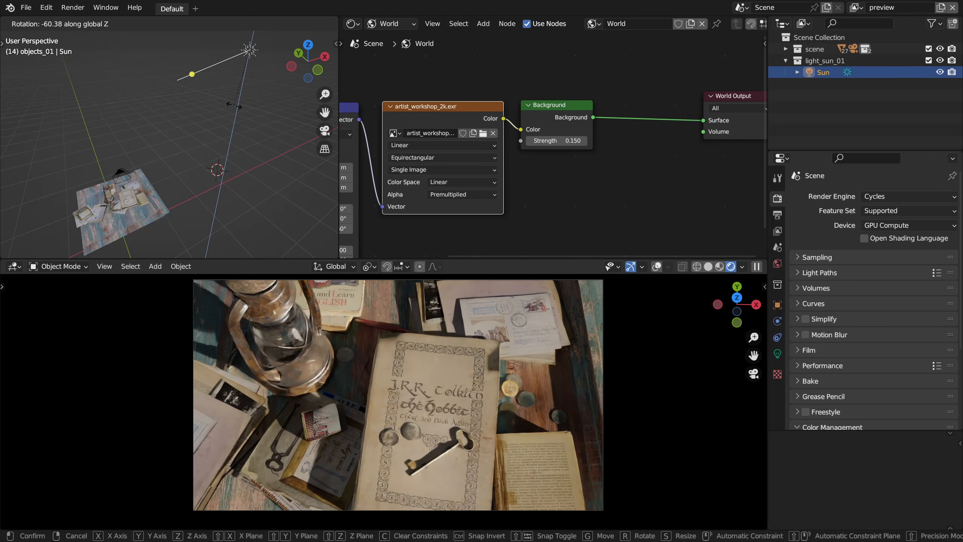
{"action": "left_click", "coordinate": [264, 55]}
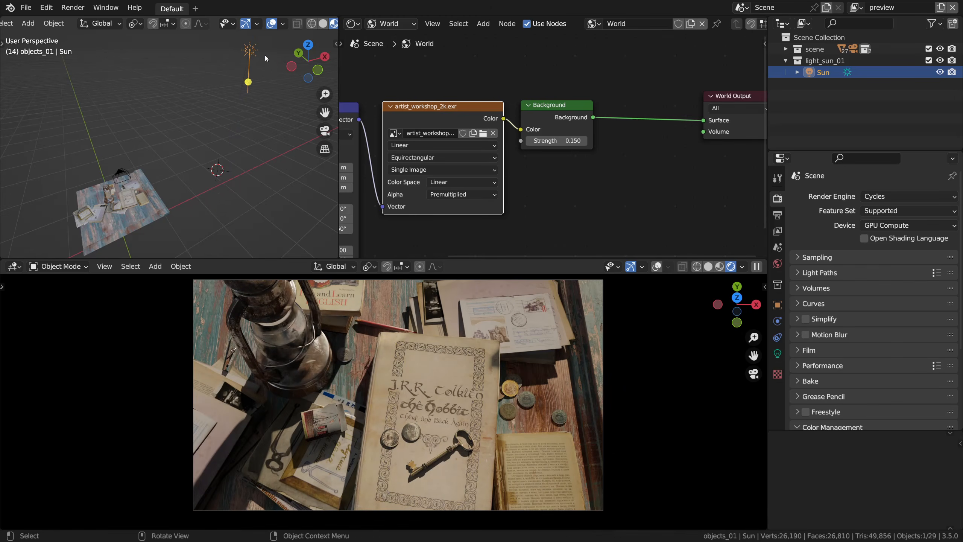
{"action": "middle_click_drag", "start_coordinate": [264, 55], "coordinate": [238, 115]}
{"action": "key", "text": "r"}
{"action": "key", "text": "z"}
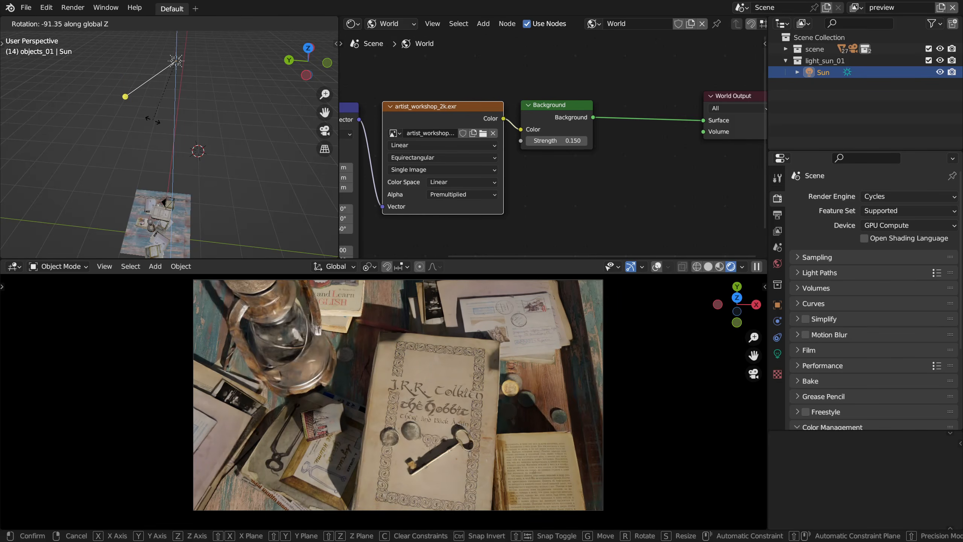
{"action": "left_click", "coordinate": [261, 111]}
Place the 3D cursor on the tabletop near the table's edge, behind the books
{"action": "middle_click_drag", "start_coordinate": [257, 113], "coordinate": [221, 127]}
{"action": "key", "text": "alt+shift"}
{"action": "middle_click_drag", "start_coordinate": [200, 182], "coordinate": [142, 185]}
{"action": "scroll", "coordinate": [142, 186], "scroll_direction": "up", "scroll_amount": 5}
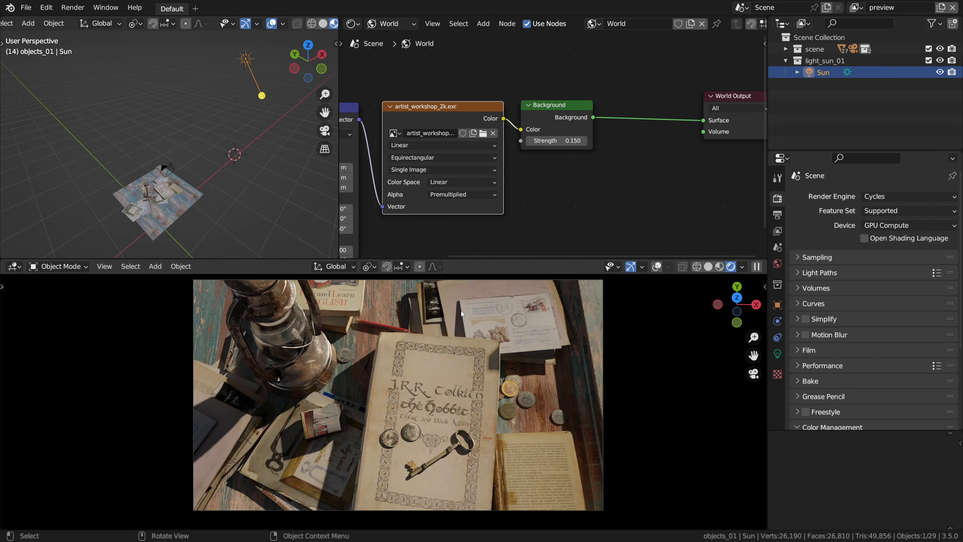
{"action": "left_click_drag", "start_coordinate": [261, 185], "coordinate": [256, 181], "text": "alt"}
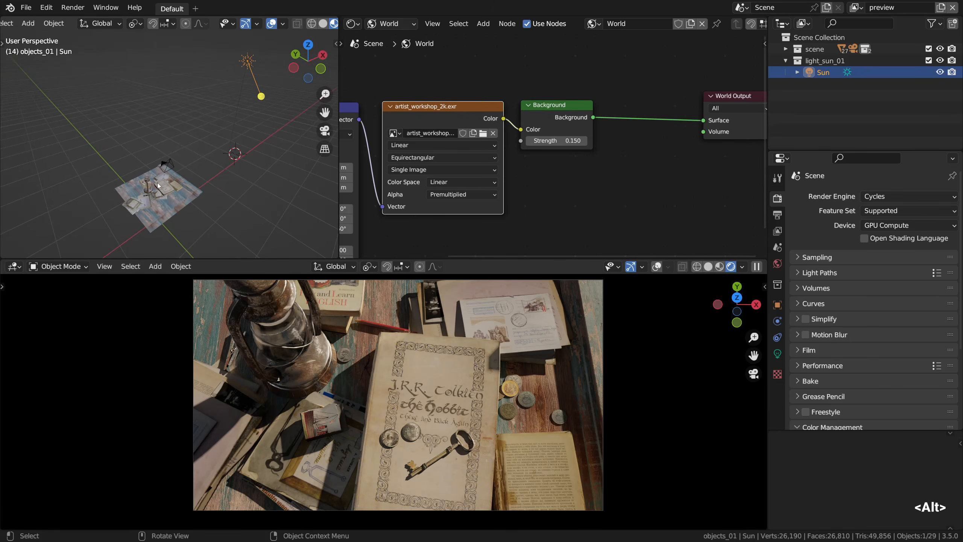
{"action": "scroll", "coordinate": [183, 188], "scroll_direction": "up", "scroll_amount": 5}
{"action": "left_click_drag", "start_coordinate": [183, 182], "coordinate": [177, 164], "text": "alt"}
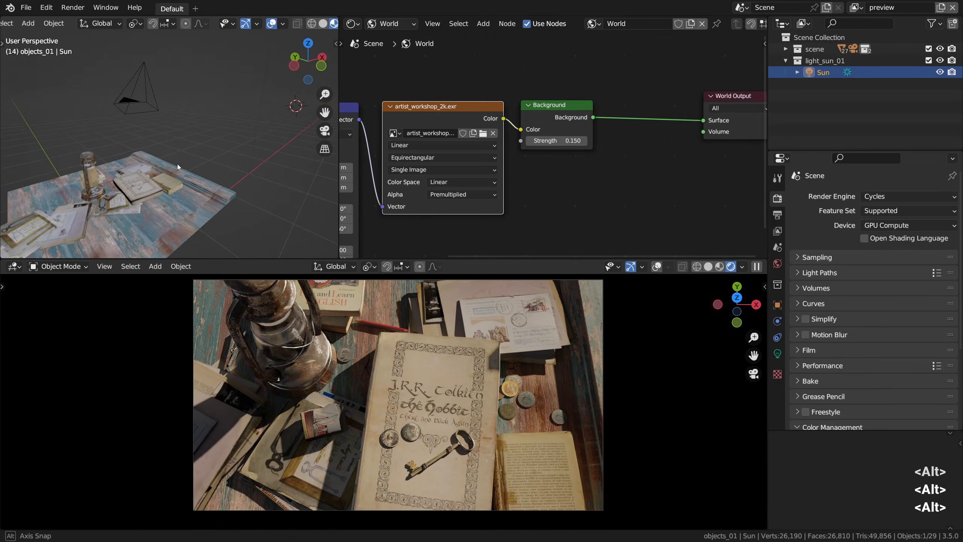
{"action": "right_click", "coordinate": [187, 173], "text": "shift"}
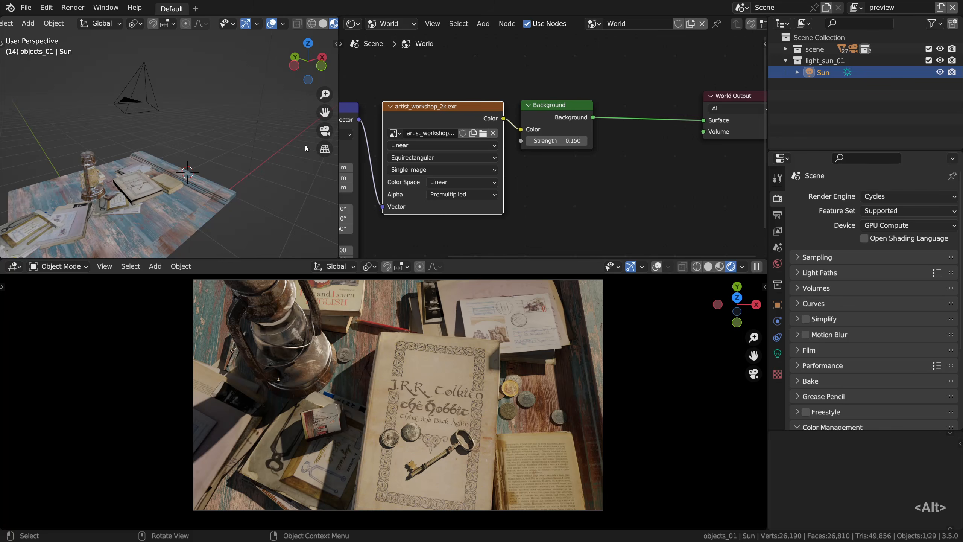
Add a new collection to the Scene Collection
{"action": "right_click", "coordinate": [798, 98]}
{"action": "left_click", "coordinate": [799, 97]}
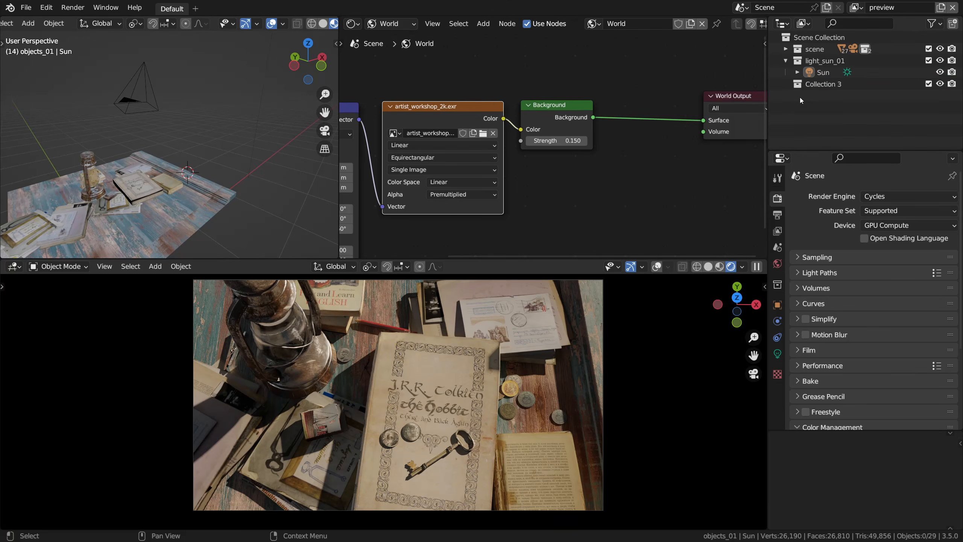
Rename the new collection as blockers_01
{"action": "double_click", "coordinate": [811, 84]}
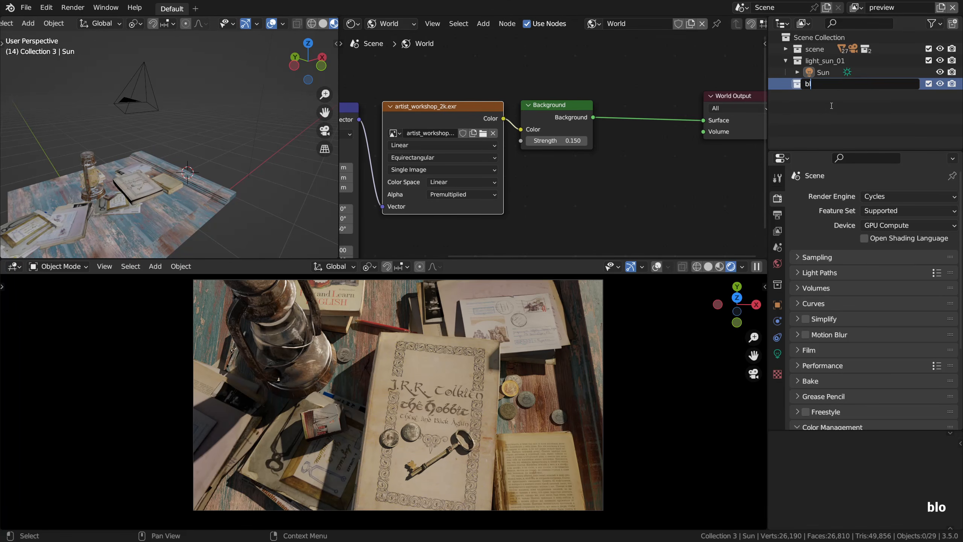
{"action": "type", "text": "blockers_01"}
{"action": "key", "text": "Return"}
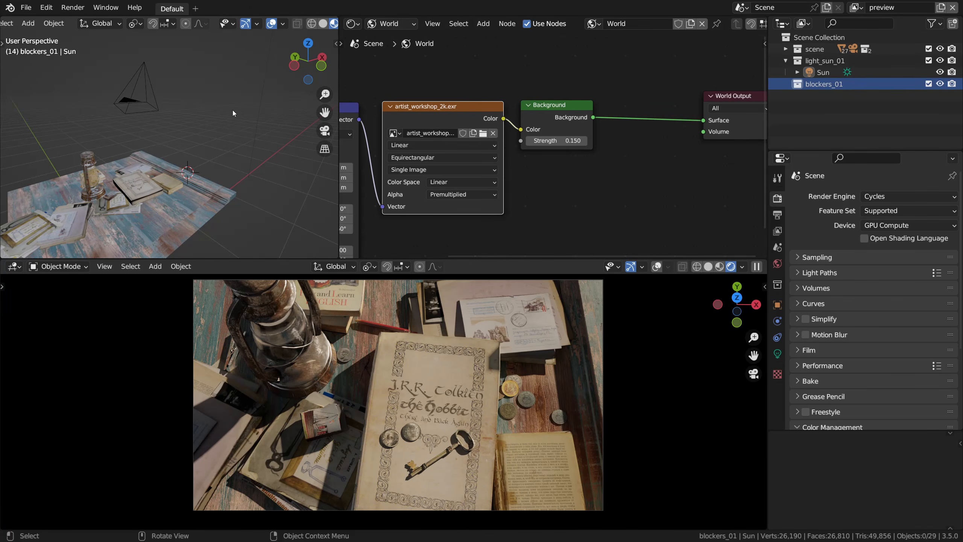
Add a cube at the 3D cursor in the blockers_01 collection and scale it down to a small block near the table's edge
{"action": "key", "text": "shift+a"}
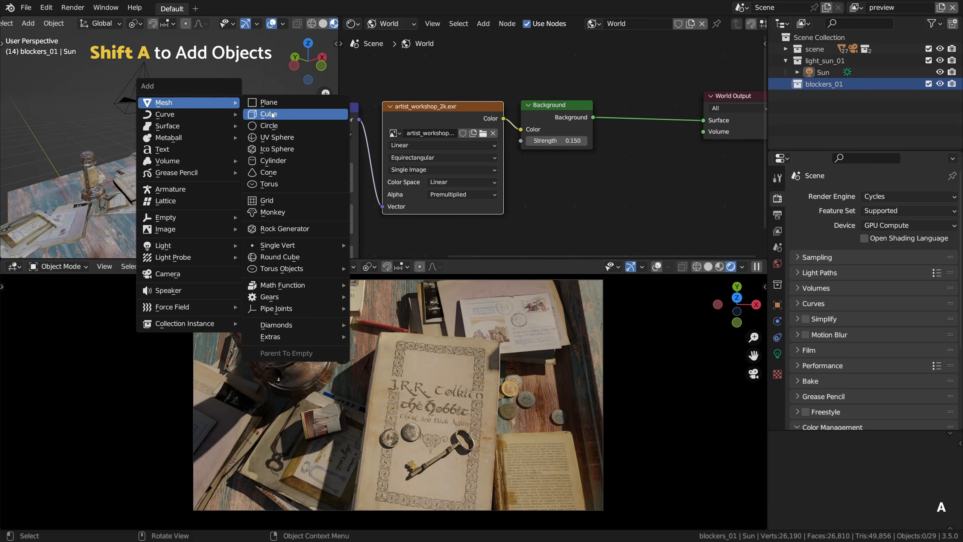
{"action": "left_click", "coordinate": [283, 115]}
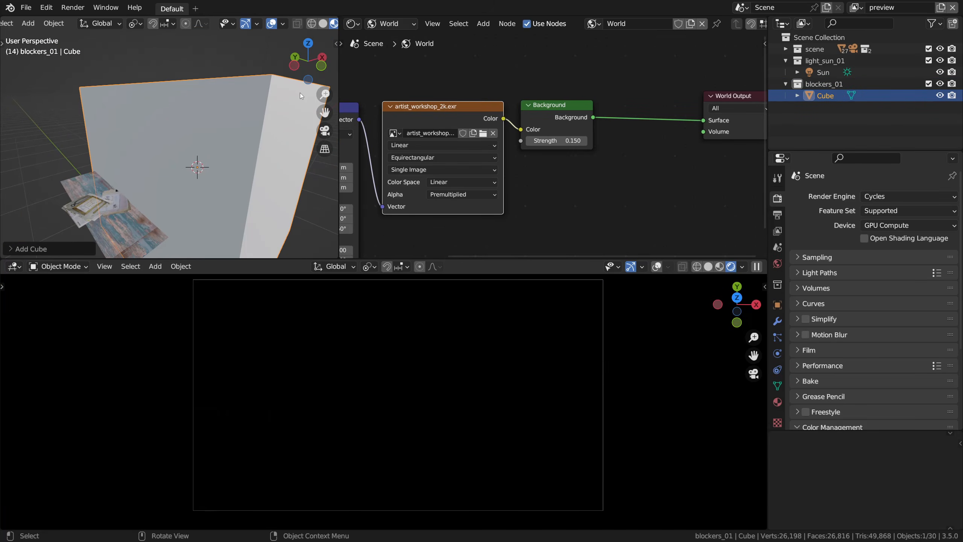
{"action": "key", "text": "s"}
{"action": "left_click", "coordinate": [209, 164]}
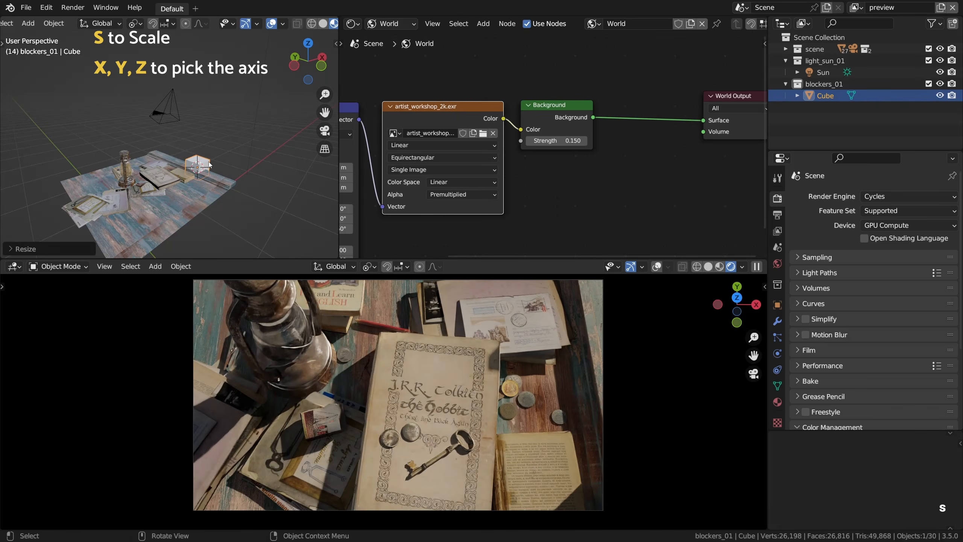
Raise the small cube above the tabletop and flatten it along the global X axis into a thin slab
{"action": "scroll", "coordinate": [209, 164], "scroll_direction": "up", "scroll_amount": 3}
{"action": "key", "text": "g"}
{"action": "left_click", "coordinate": [210, 141]}
{"action": "key", "text": "s"}
{"action": "key", "text": "x"}
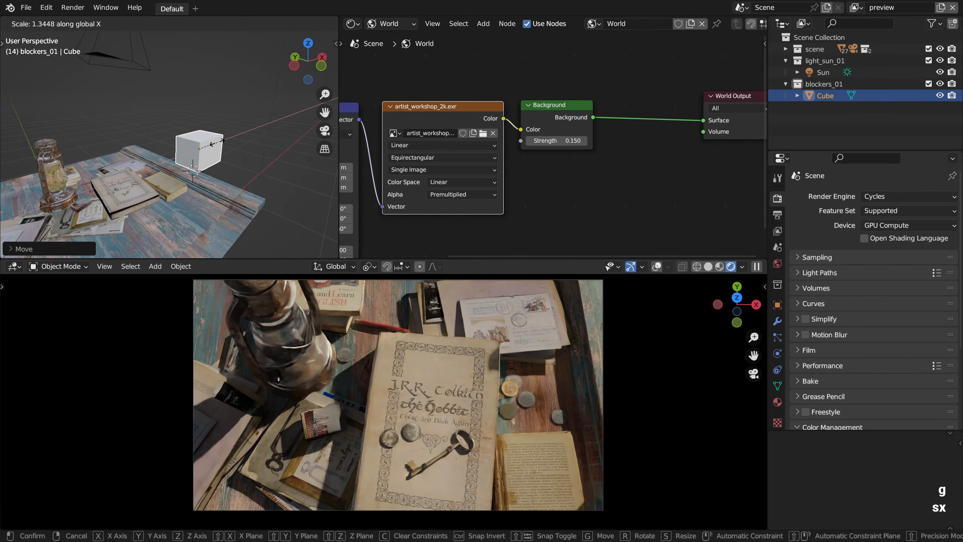
{"action": "left_click", "coordinate": [200, 147]}
{"action": "scroll", "coordinate": [200, 147], "scroll_direction": "up", "scroll_amount": 2}
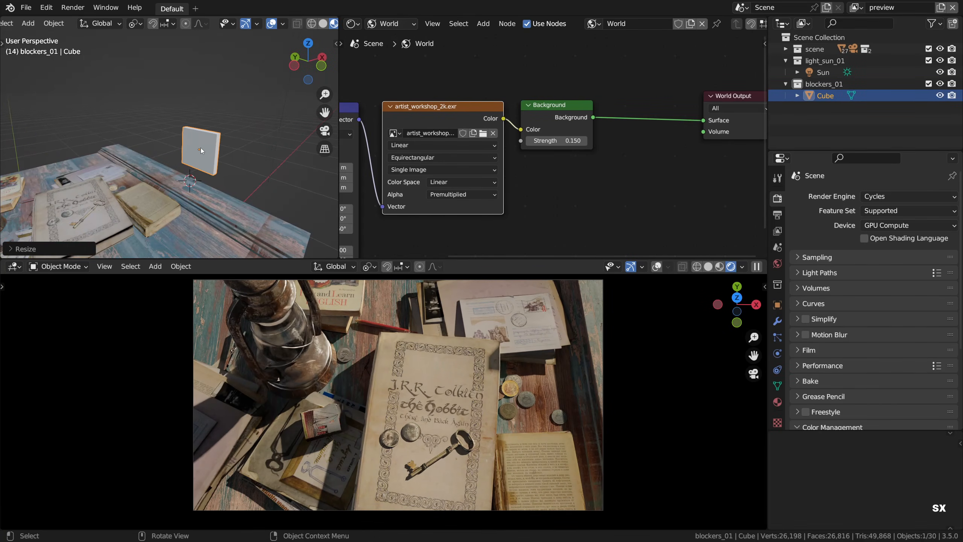
Scale the slab up with the global X axis locked, making a large thin panel beside the table
{"action": "key", "text": "s"}
{"action": "key", "text": "x"}
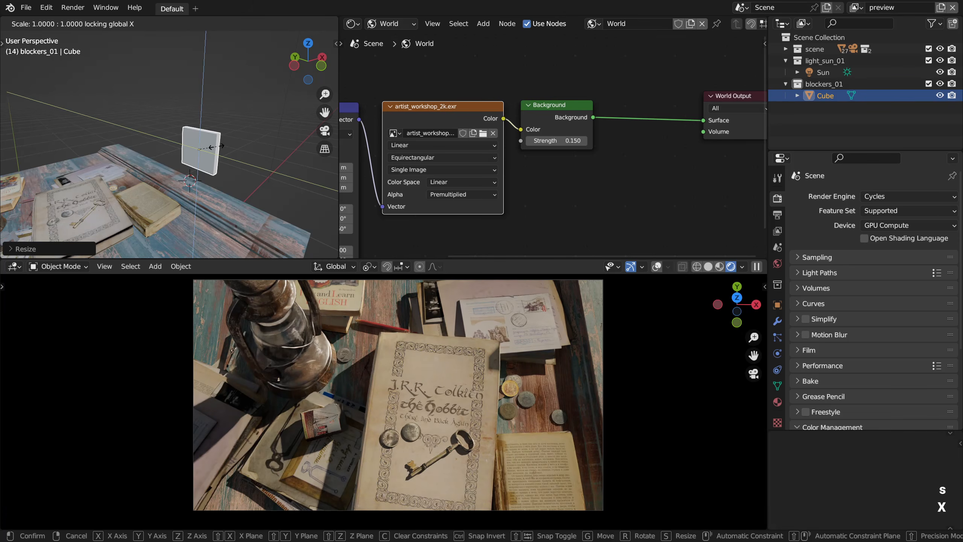
{"action": "left_click", "coordinate": [299, 118]}
{"action": "scroll", "coordinate": [256, 141], "scroll_direction": "down", "scroll_amount": 2}
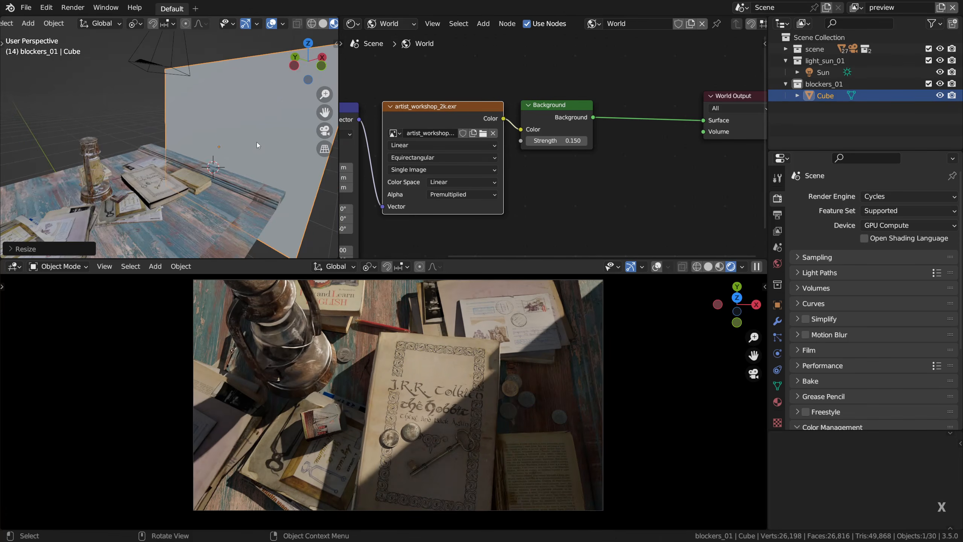
Raise the panel along global Z and reposition it so it stands upright at the table's edge, shading part of the scene
{"action": "key", "text": "g"}
{"action": "key", "text": "z"}
{"action": "left_click", "coordinate": [251, 122]}
{"action": "scroll", "coordinate": [251, 121], "scroll_direction": "down", "scroll_amount": 2}
{"action": "middle_click_drag", "start_coordinate": [262, 121], "coordinate": [242, 145], "text": "alt"}
{"action": "key", "text": "g"}
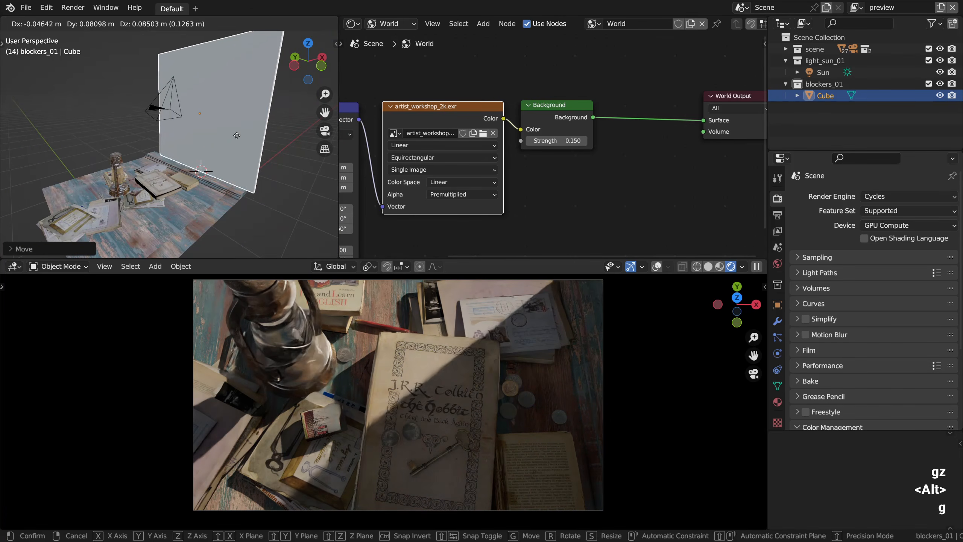
{"action": "left_click_drag", "start_coordinate": [238, 136], "coordinate": [237, 143], "text": "alt"}
{"action": "scroll", "coordinate": [240, 142], "scroll_direction": "down", "scroll_amount": 3}
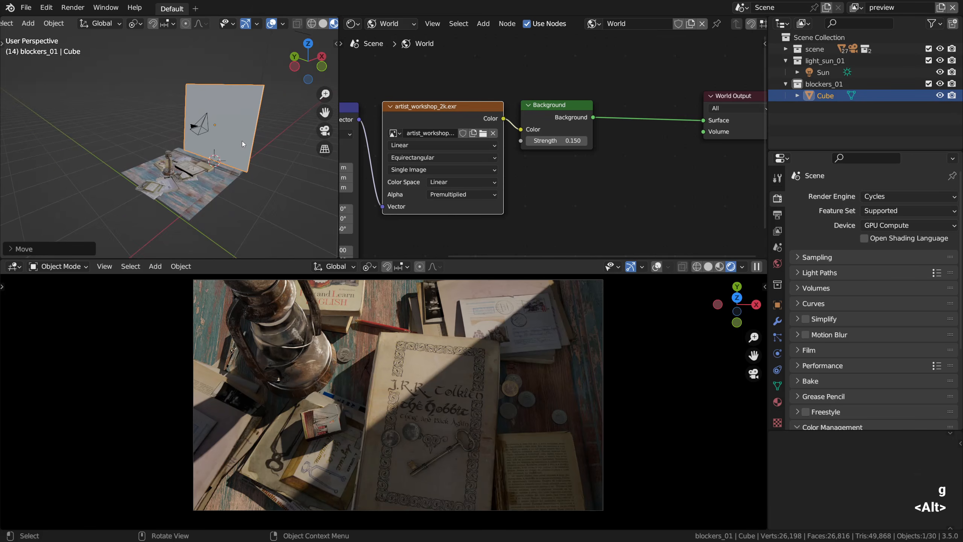
Enlarge the panel and slide it with global Z locked along the table's edge until it blocks the sunlight from the whole scene
{"action": "key", "text": "s"}
{"action": "left_click", "coordinate": [286, 128]}
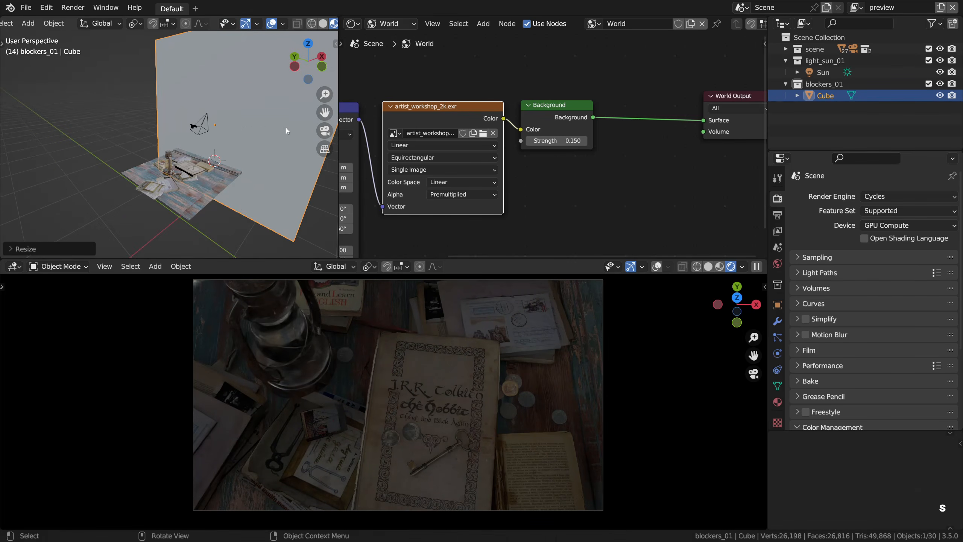
{"action": "key", "text": "g"}
{"action": "key", "text": "z"}
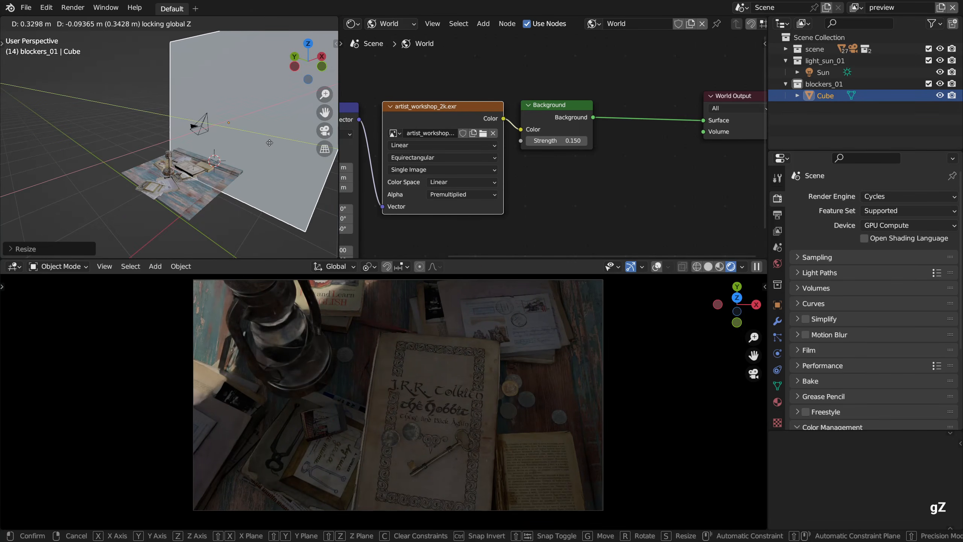
{"action": "left_click", "coordinate": [237, 131]}
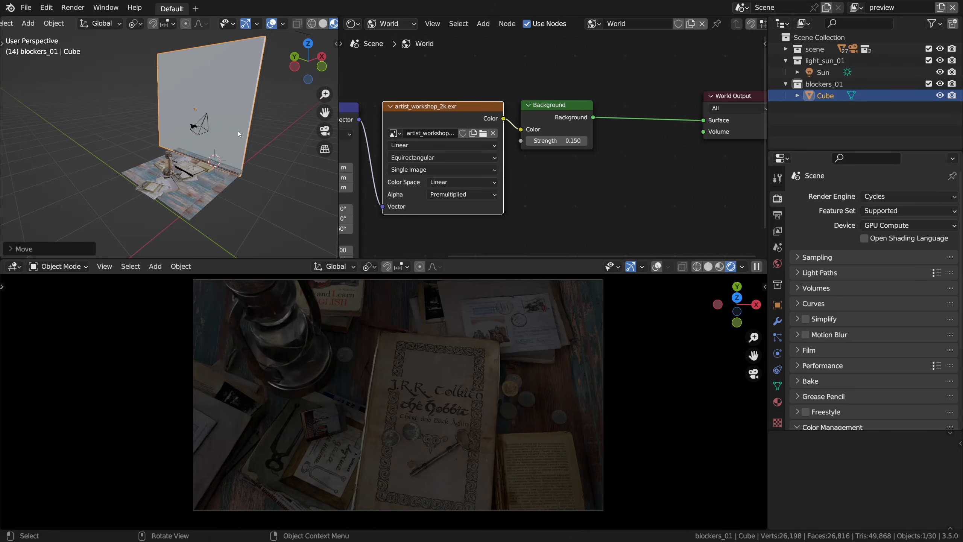
{"action": "key", "text": "s"}
{"action": "left_click", "coordinate": [248, 128]}
{"action": "left_click_drag", "start_coordinate": [248, 128], "coordinate": [253, 125], "text": "alt"}
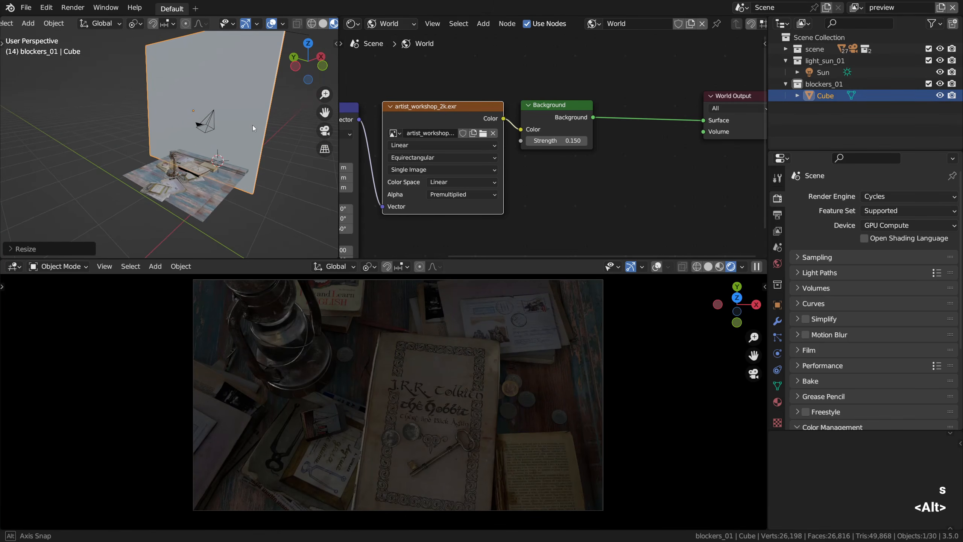
{"action": "scroll", "coordinate": [223, 117], "scroll_direction": "up", "scroll_amount": 4}
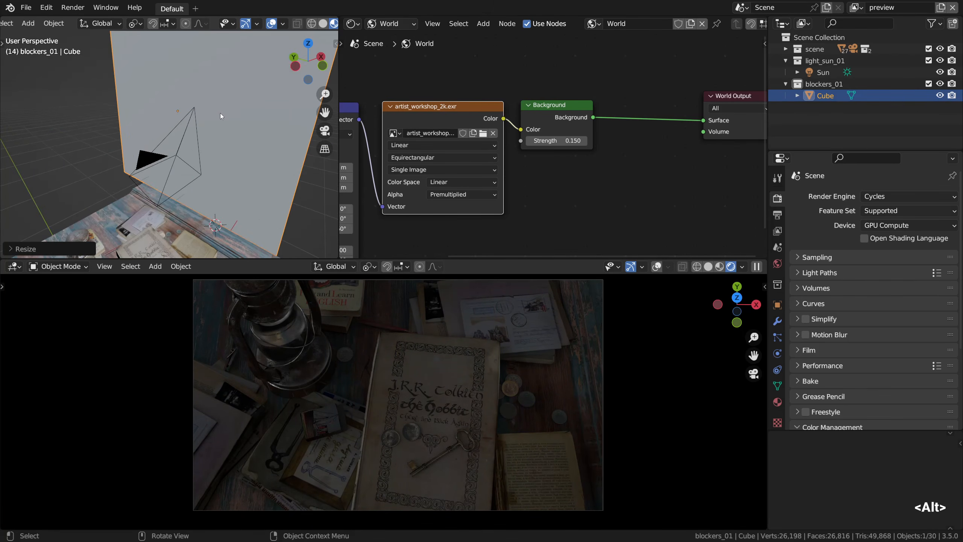
Place the 3D cursor on the face of the blocker panel, add a second cube there and scale it down to a small block
{"action": "right_click", "coordinate": [218, 94], "text": "shift"}
{"action": "left_click_drag", "start_coordinate": [218, 76], "coordinate": [255, 146], "text": "alt+shift"}
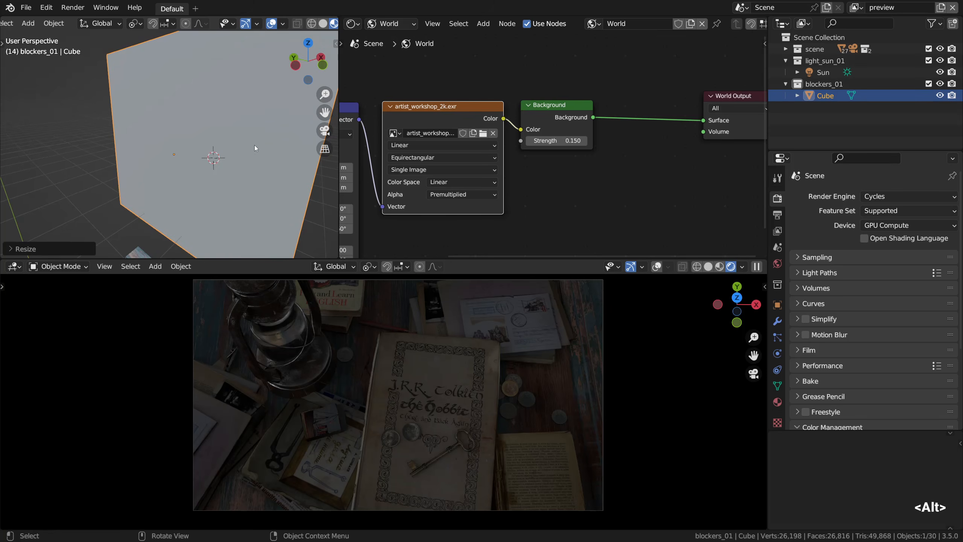
{"action": "left_click_drag", "start_coordinate": [337, 153], "coordinate": [387, 153]}
{"action": "left_click_drag", "start_coordinate": [258, 145], "coordinate": [228, 130], "text": "alt+shift"}
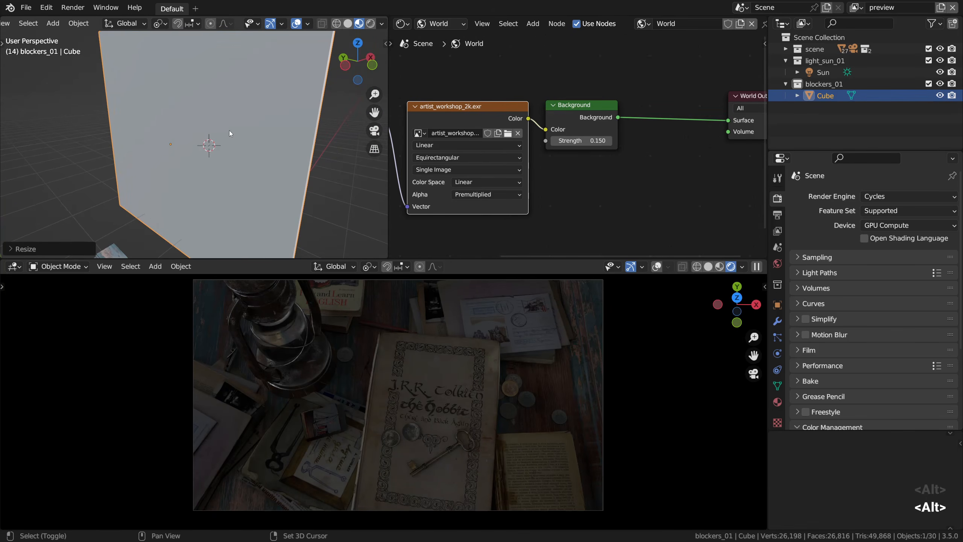
{"action": "key", "text": "shift+a"}
{"action": "mouse_move", "coordinate": [189, 93]}
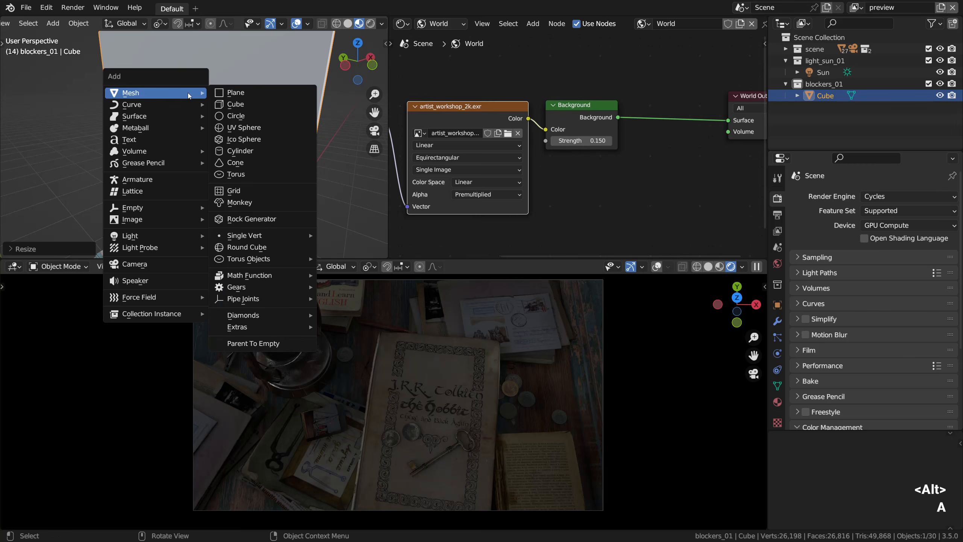
{"action": "left_click", "coordinate": [226, 104]}
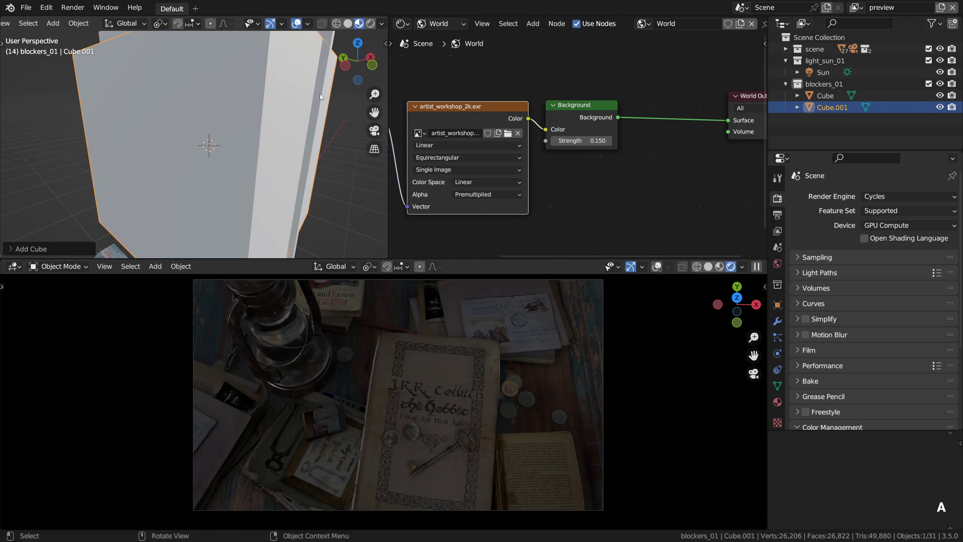
{"action": "key", "text": "s"}
{"action": "left_click", "coordinate": [202, 148]}
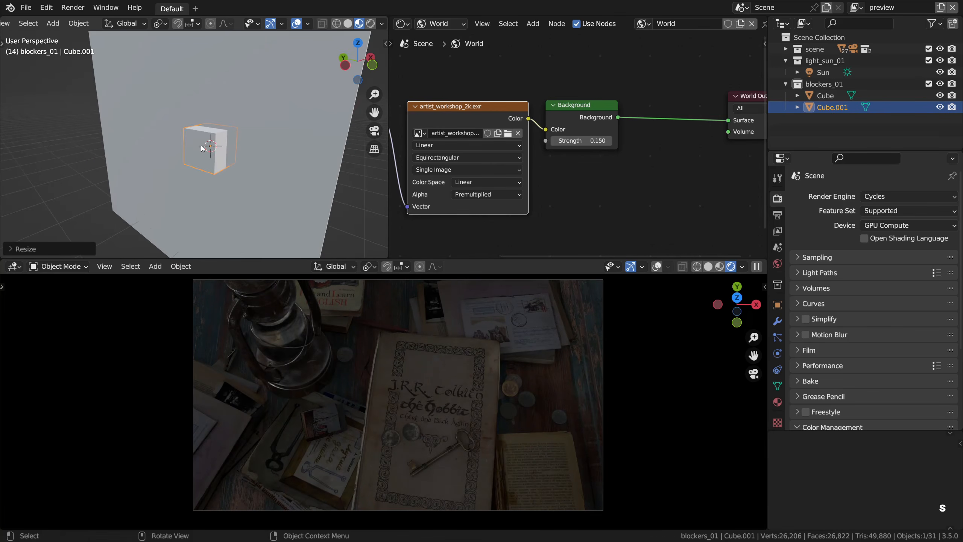
Shrink the second cube and stretch it along the global Y axis into a long, thin bar
{"action": "key", "text": "s"}
{"action": "key", "text": "y"}
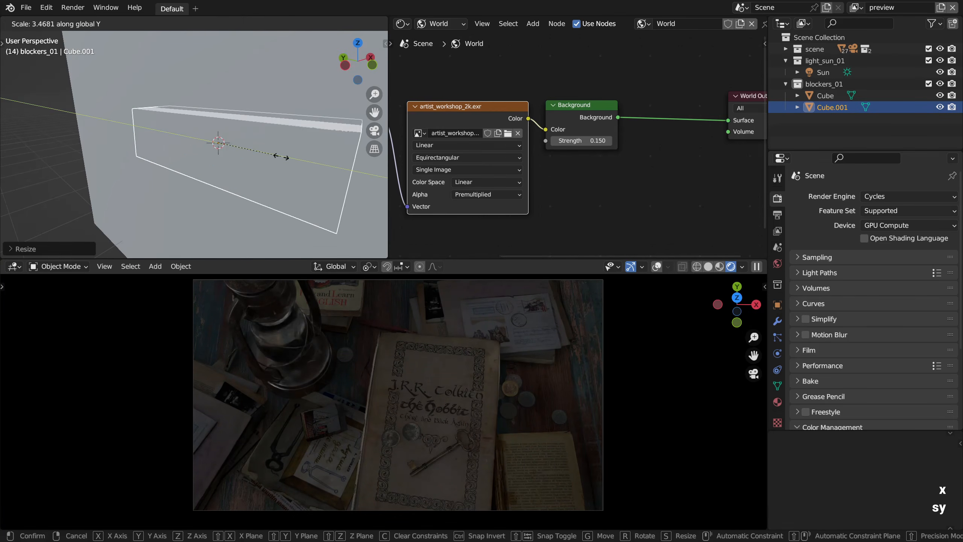
{"action": "key", "text": "s"}
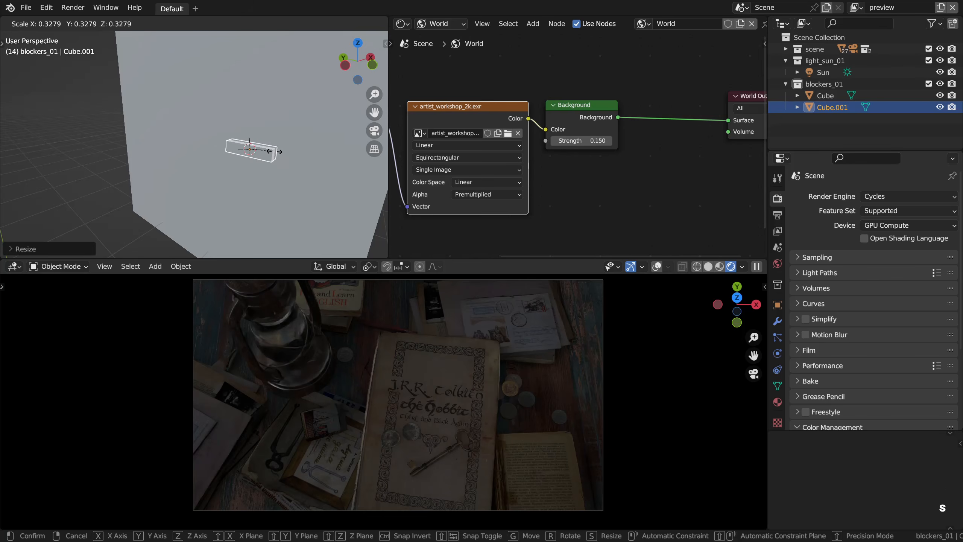
{"action": "key", "text": "s"}
{"action": "key", "text": "y"}
{"action": "left_click", "coordinate": [360, 175]}
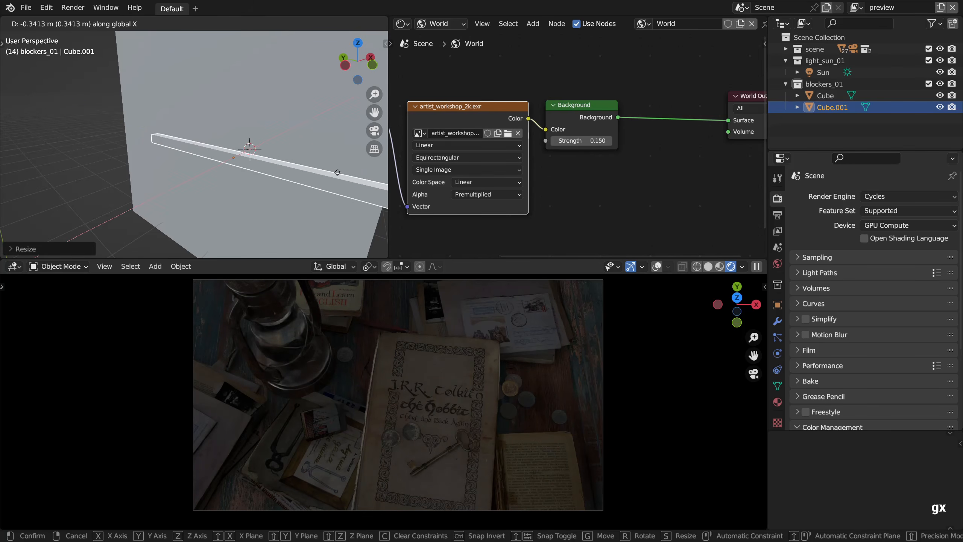
Shift the thin bar horizontally so that it sits within the width of the blocker panel
{"action": "key", "text": "g"}
{"action": "key", "text": "x"}
{"action": "key", "text": "y"}
{"action": "left_click", "coordinate": [330, 167]}
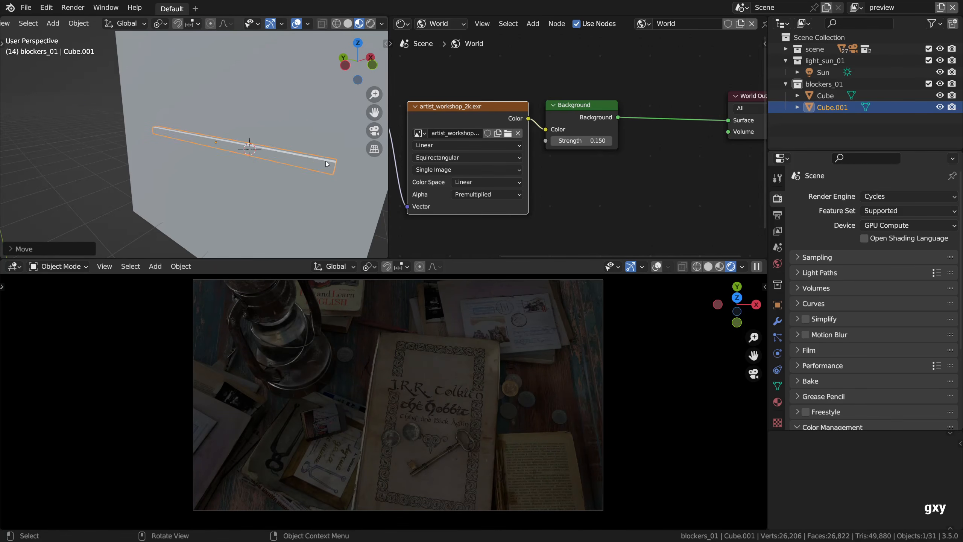
{"action": "key", "text": "s"}
{"action": "right_click", "coordinate": [329, 151]}
Scale the bar along its local X axis by about 3.7 so it passes through the panel's thickness
{"action": "left_click_drag", "start_coordinate": [329, 150], "coordinate": [306, 146], "text": "alt"}
{"action": "key", "text": "s"}
{"action": "key", "text": "z"}
{"action": "key", "text": "z"}
{"action": "key", "text": "x"}
{"action": "key", "text": "x"}
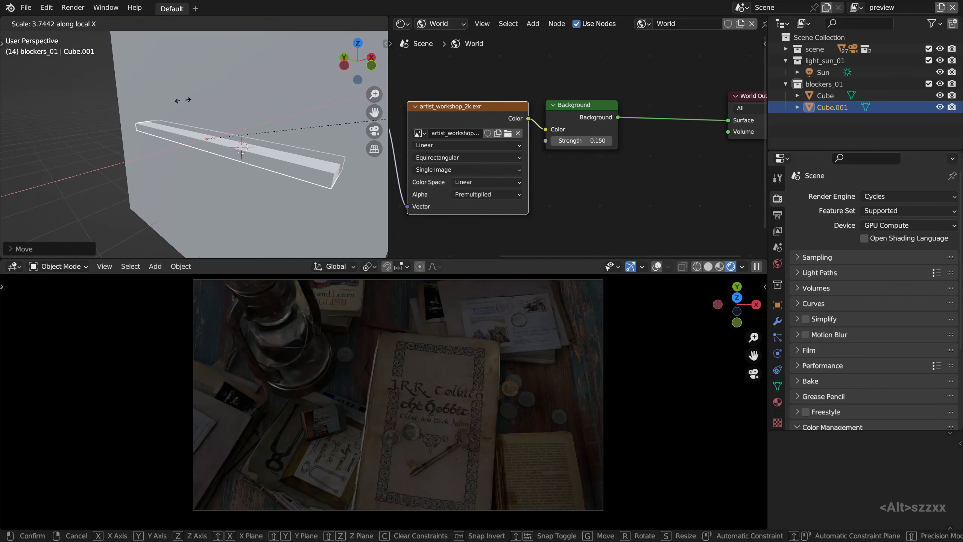
{"action": "left_click", "coordinate": [200, 127]}
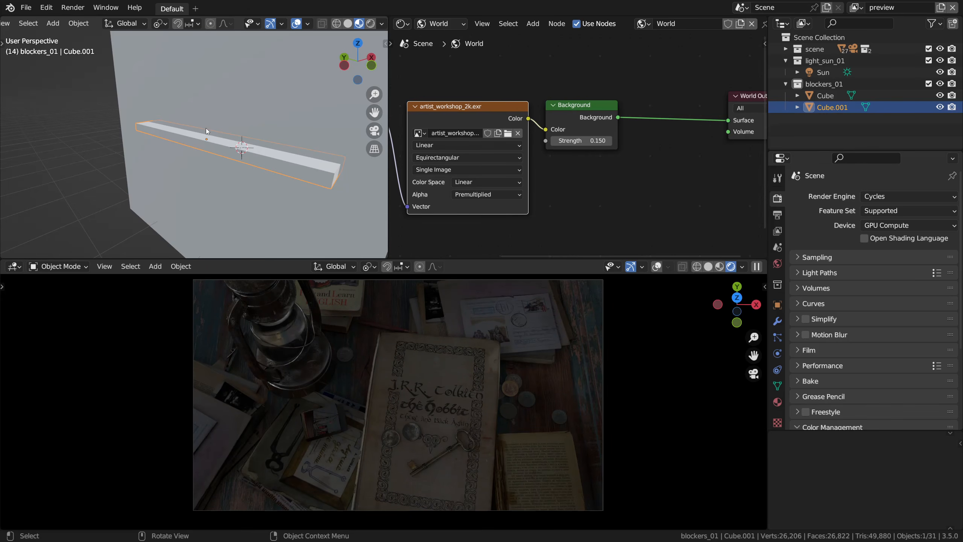
Boolean-subtract the bar from the blocker panel to cut a long slot, and select only the bar cutter
{"action": "left_click", "coordinate": [239, 101], "text": "shift"}
{"action": "middle_click", "coordinate": [249, 107], "text": "alt"}
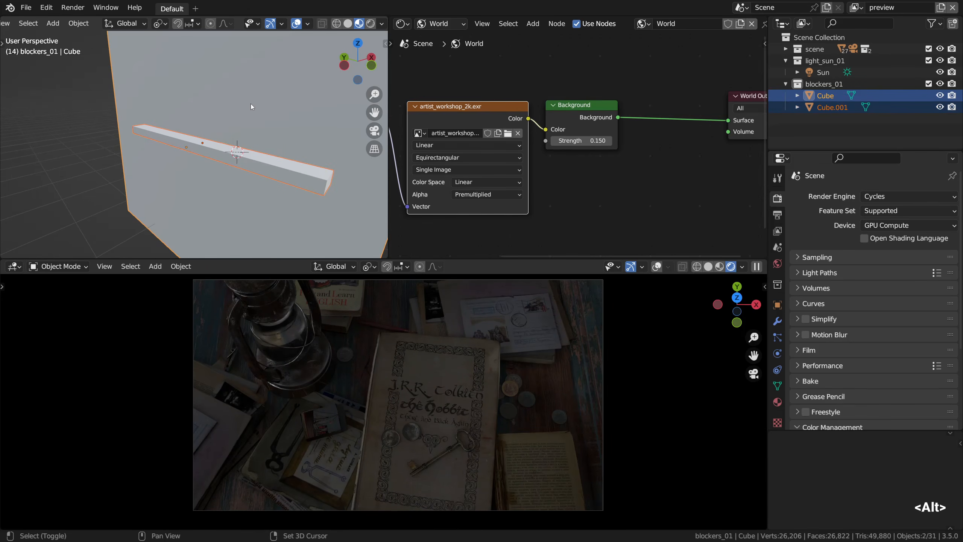
{"action": "key", "text": "ctrl+KP_Subtract"}
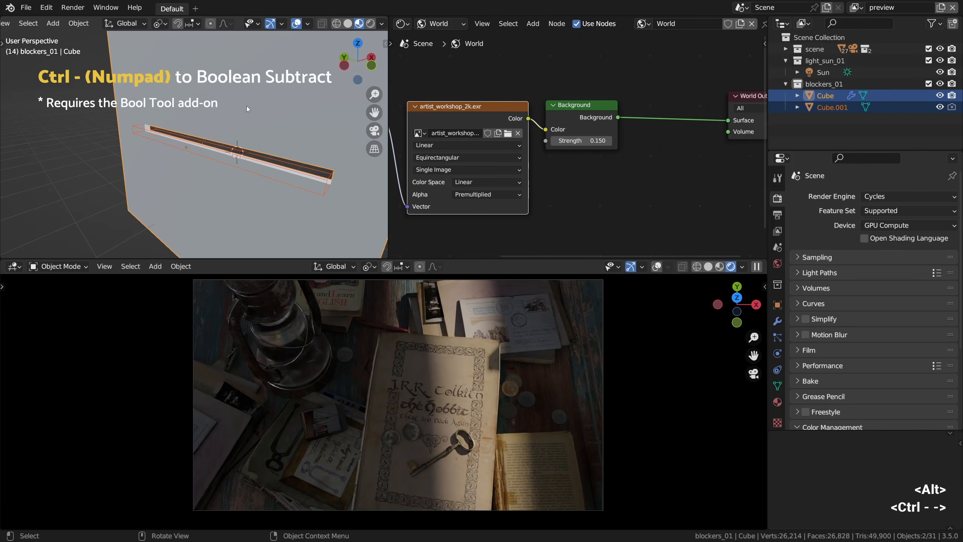
{"action": "left_click", "coordinate": [292, 164]}
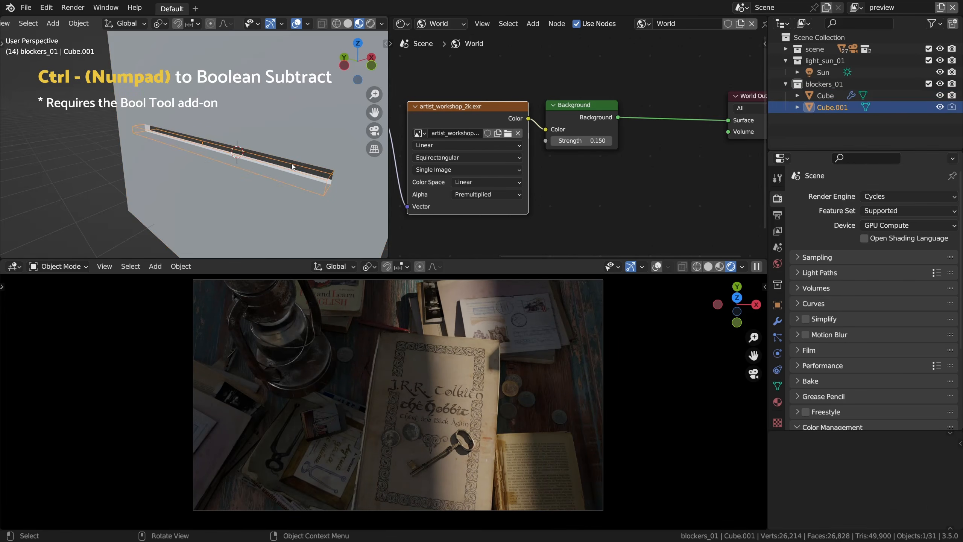
{"action": "mouse_move", "coordinate": [292, 164]}
{"action": "middle_mouse_down", "text": "alt"}
{"action": "mouse_move", "coordinate": [281, 176]}
{"action": "mouse_move", "coordinate": [290, 169]}
{"action": "middle_mouse_up", "text": "alt"}
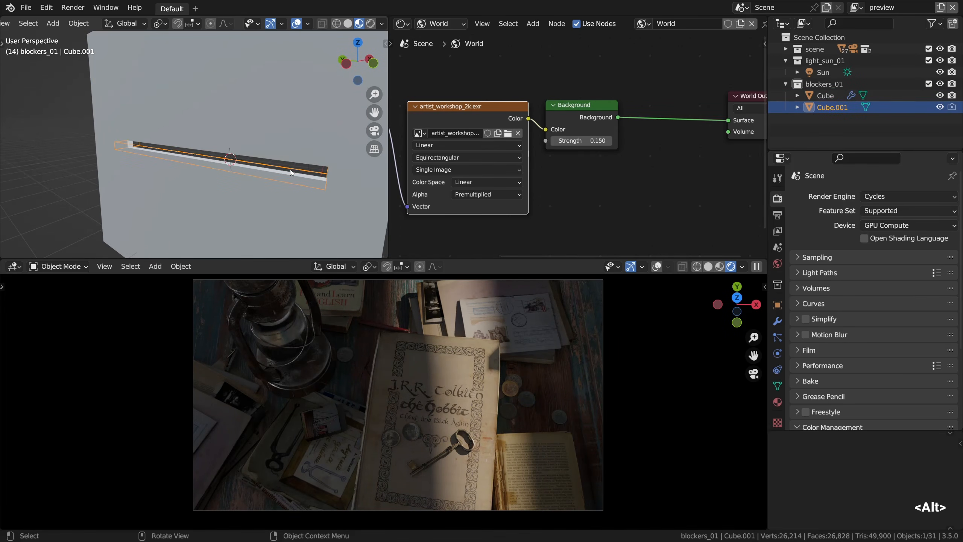
Try sliding the bar cutter across the panel with the global X axis locked to shift the strip of light
{"action": "key", "text": "g"}
{"action": "key", "text": "g"}
{"action": "key", "text": "x"}
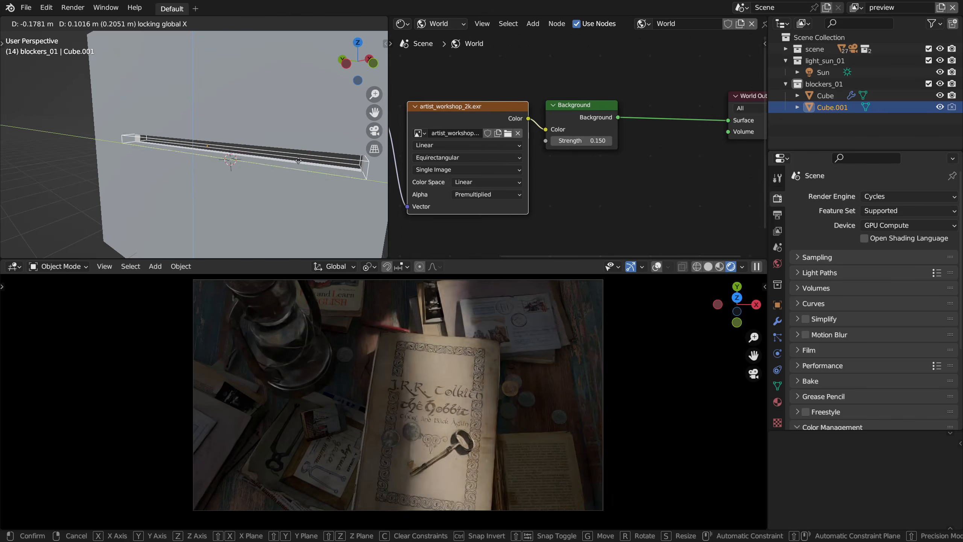
{"action": "left_click", "coordinate": [285, 162]}
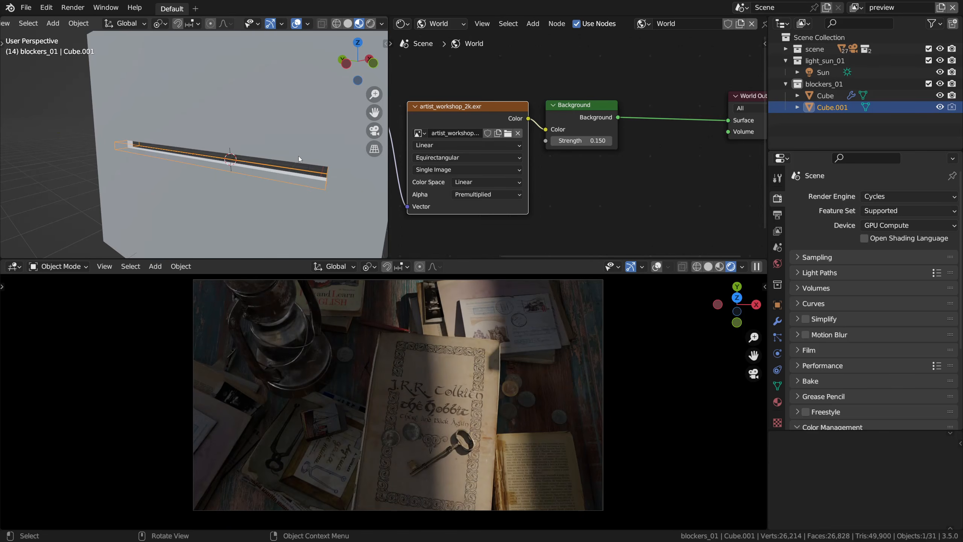
Raise the bar cutter about 0.06 m along the global Z axis so the strip of light falls on the book cover
{"action": "key", "text": "g"}
{"action": "key", "text": "z"}
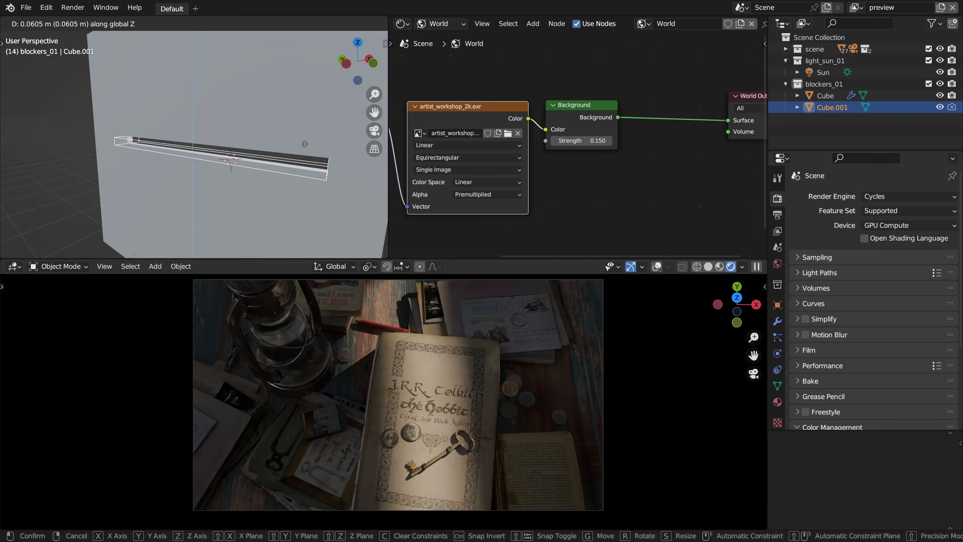
{"action": "left_click", "coordinate": [305, 144]}
Scale the bar cutter up slightly along the global Z axis to widen the slot's strip of light
{"action": "middle_click_drag", "start_coordinate": [305, 143], "coordinate": [256, 105]}
{"action": "key", "text": "s"}
{"action": "key", "text": "z"}
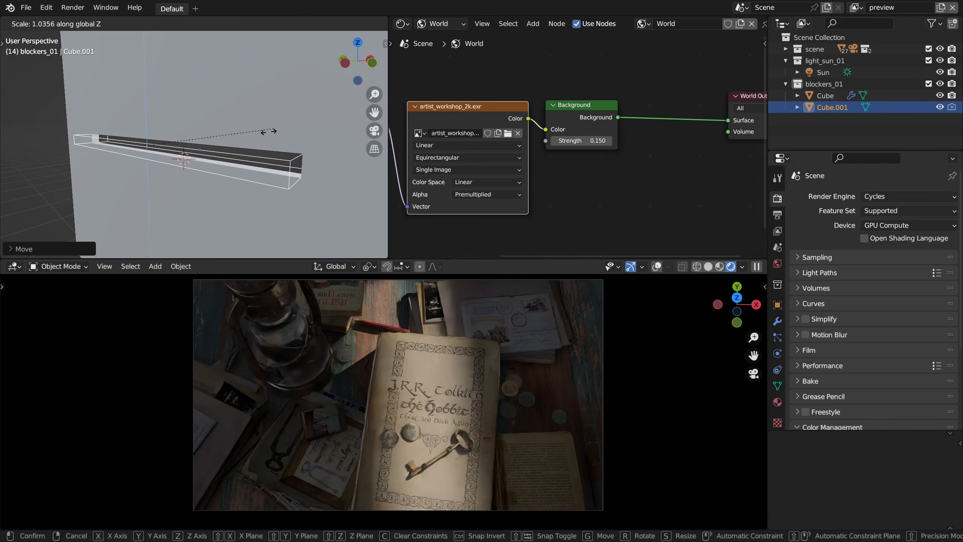
{"action": "left_click", "coordinate": [287, 131]}
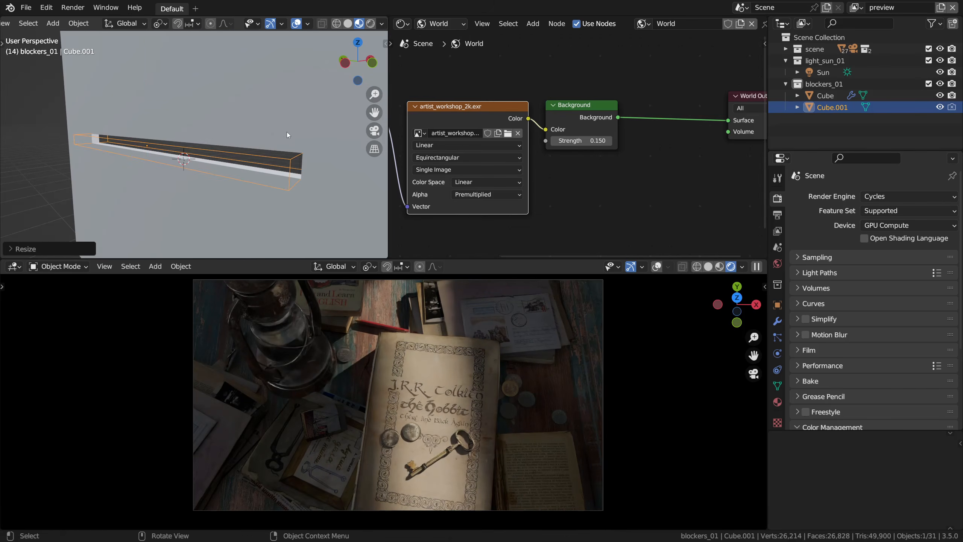
Turn the blocker panel's Boolean modifier off and back on in the viewport to compare the lighting without the slot
{"action": "left_click", "coordinate": [297, 125]}
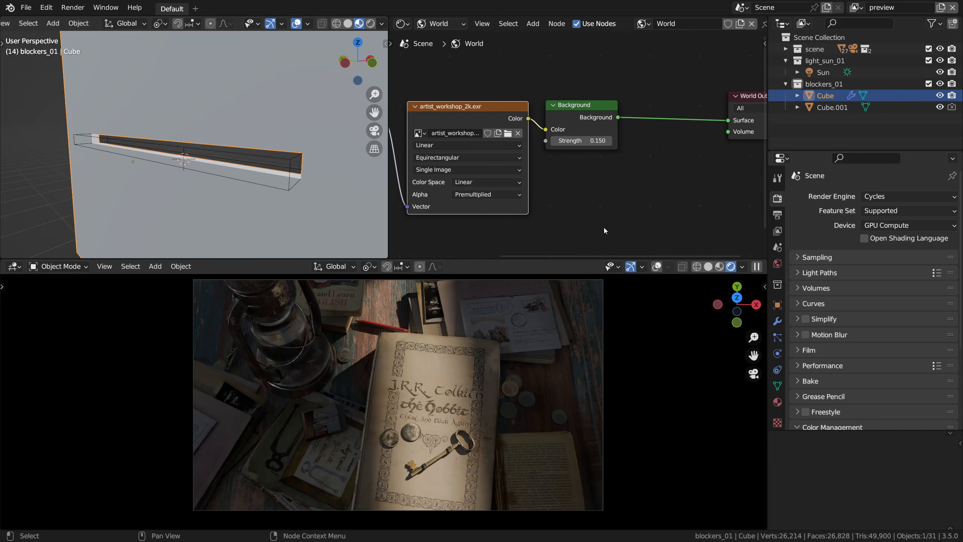
{"action": "left_click", "coordinate": [777, 321]}
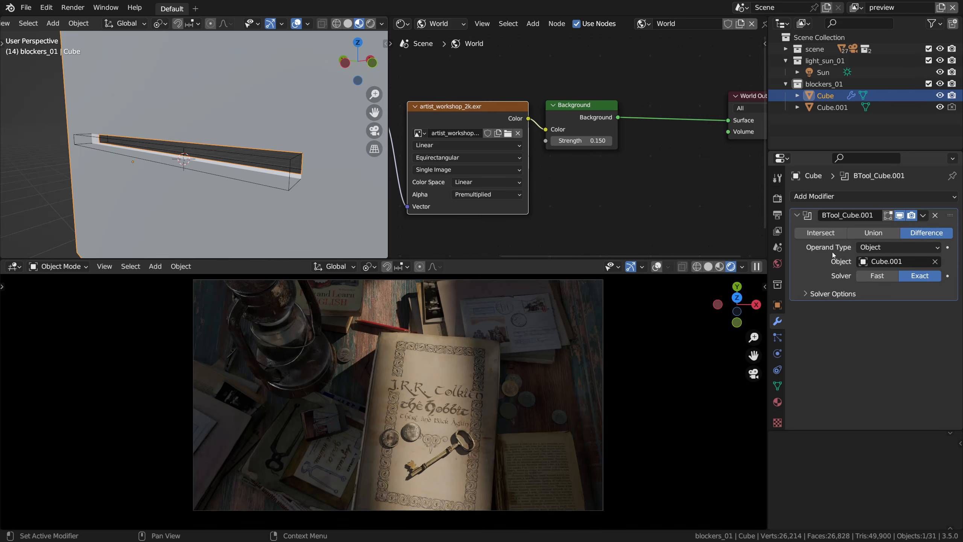
{"action": "left_click", "coordinate": [901, 217]}
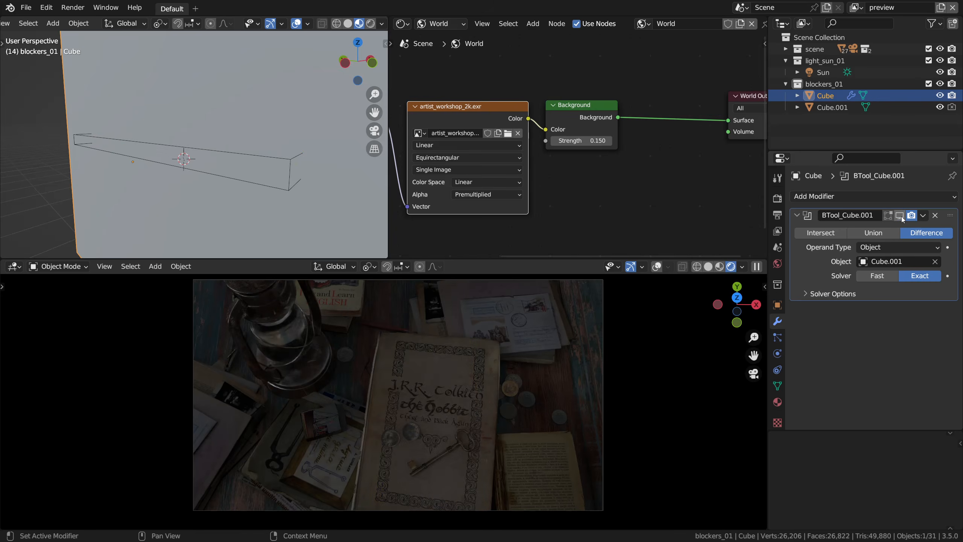
{"action": "left_click", "coordinate": [901, 217]}
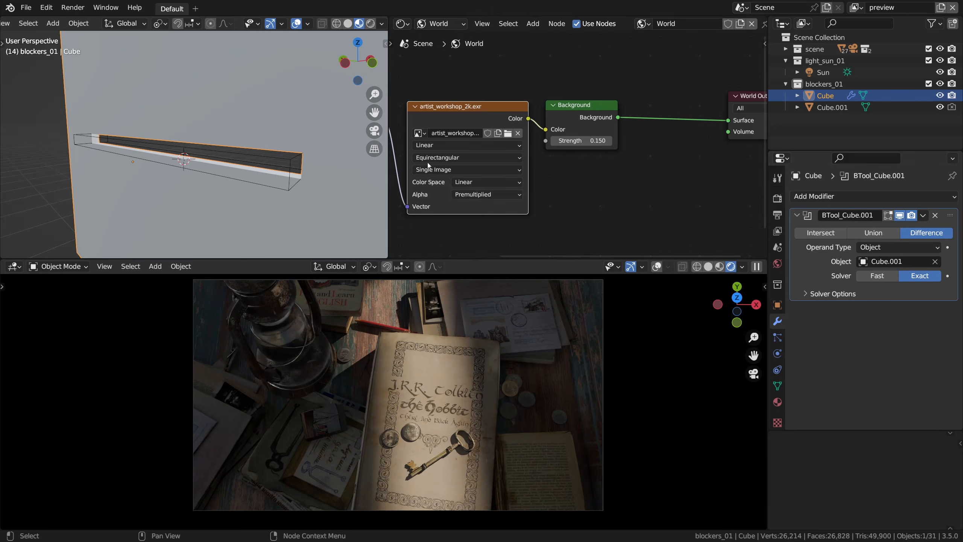
Duplicate the bar cutter and raise the copy along the global Z axis above the existing slot
{"action": "left_click", "coordinate": [278, 158]}
{"action": "key", "text": "shift+d"}
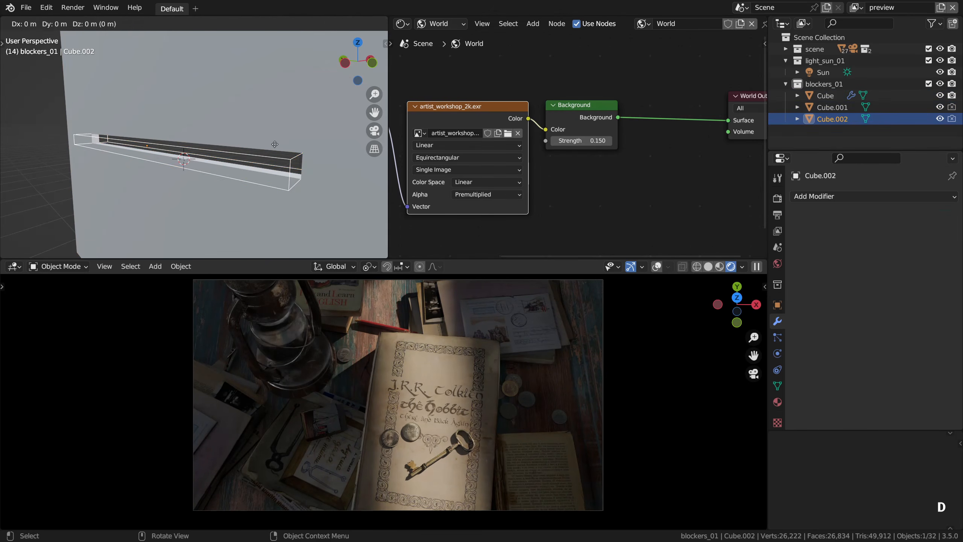
{"action": "right_click", "coordinate": [275, 144]}
{"action": "key", "text": "g"}
{"action": "key", "text": "z"}
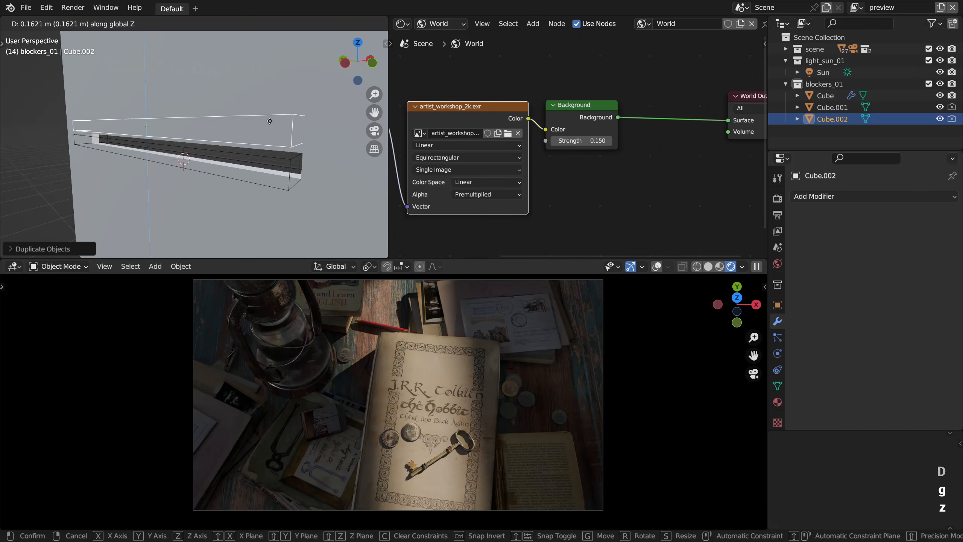
{"action": "left_click", "coordinate": [268, 107]}
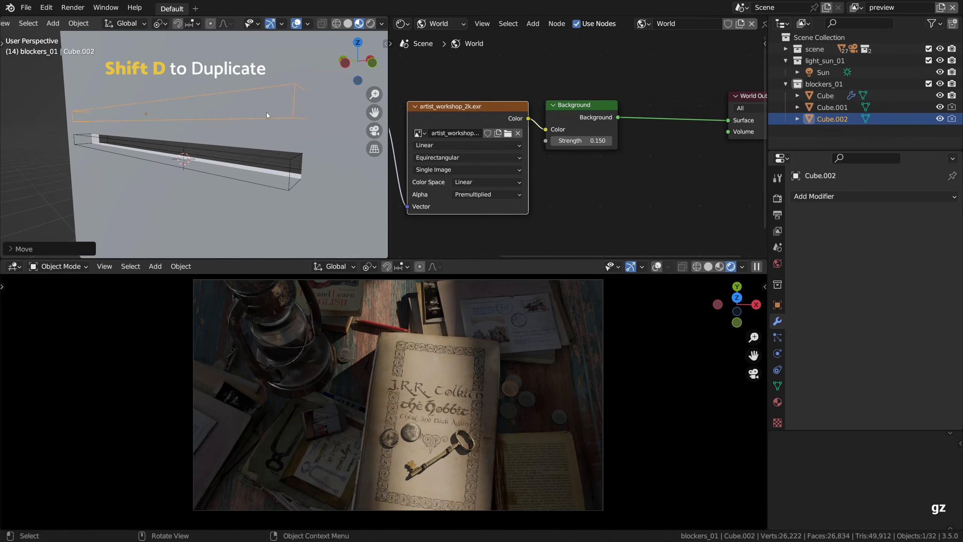
Boolean-subtract the duplicated bar from the blocker panel to cut a second slot
{"action": "left_click_drag", "start_coordinate": [266, 112], "coordinate": [251, 146], "text": "alt"}
{"action": "left_click", "coordinate": [246, 135], "text": "shift"}
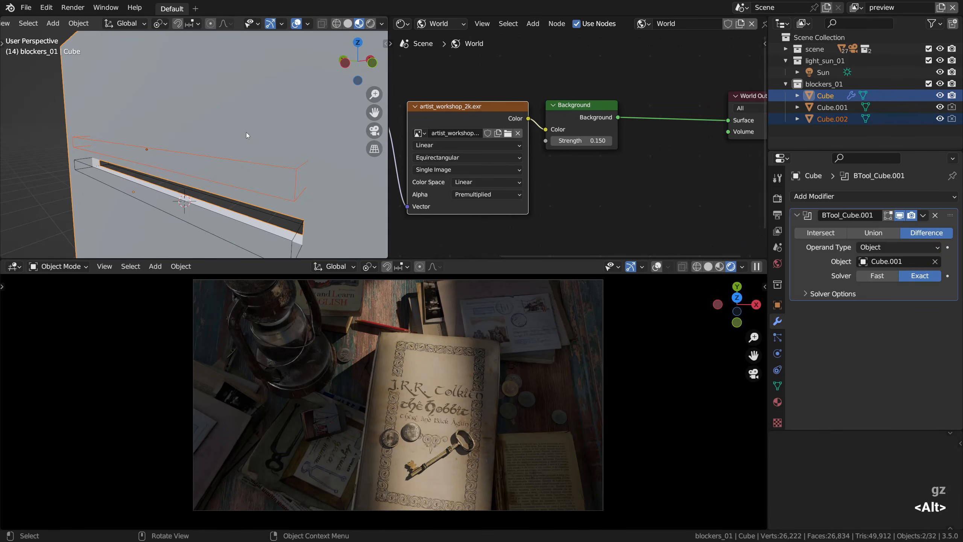
{"action": "key", "text": "ctrl+KP_Subtract"}
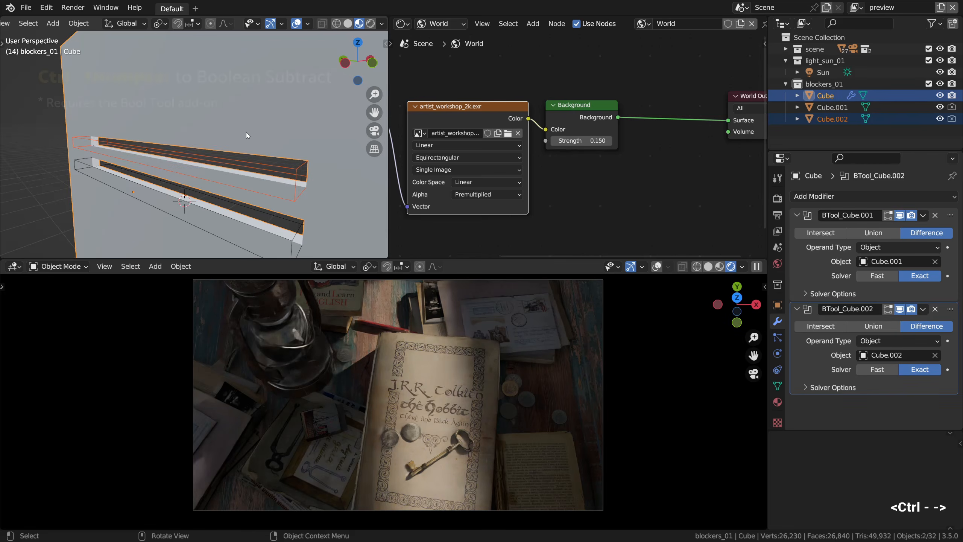
Lower the upper bar cutter about 0.13 m along the global Z axis, just above the first slot
{"action": "left_click", "coordinate": [252, 163]}
{"action": "key", "text": "g"}
{"action": "key", "text": "z"}
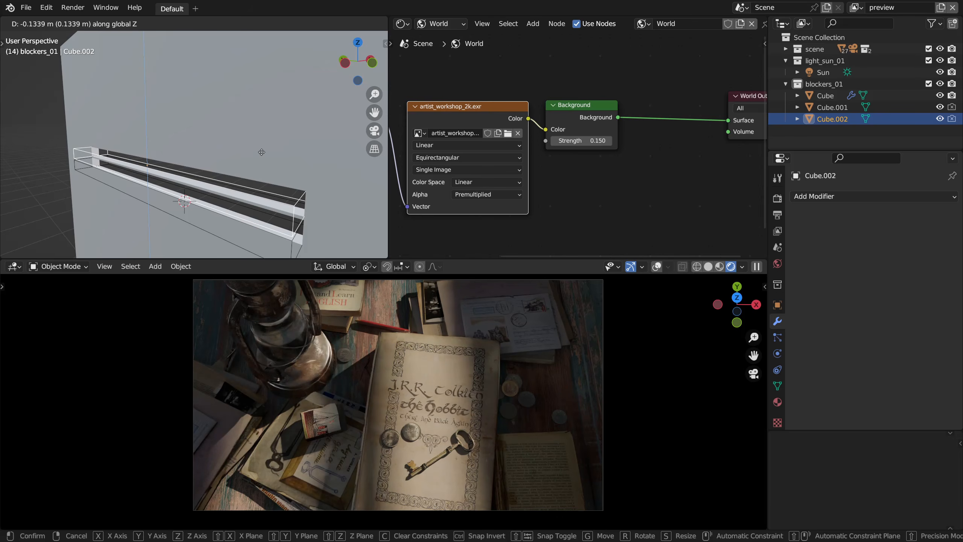
{"action": "left_click", "coordinate": [262, 152]}
Scale the upper bar cutter down along the global Z axis to make the second slot thinner
{"action": "key", "text": "s"}
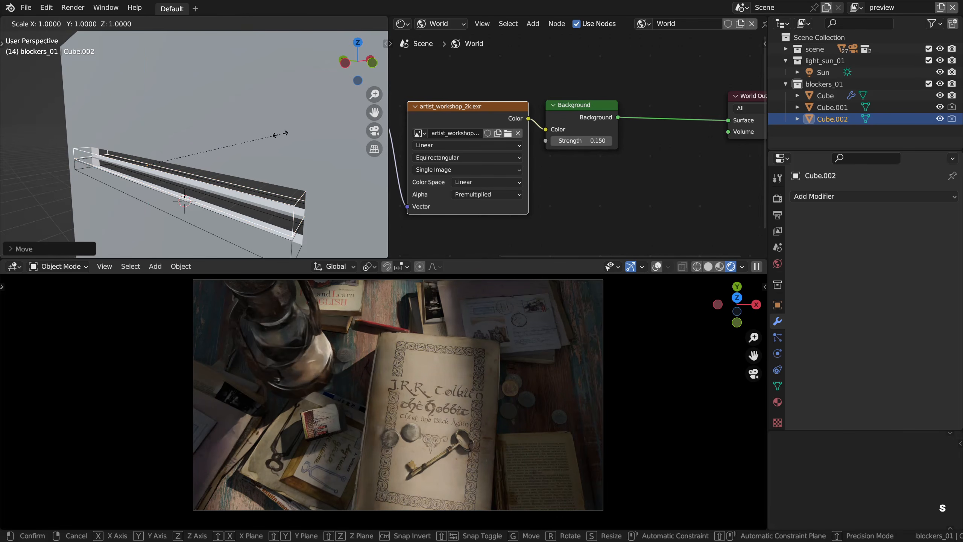
{"action": "key", "text": "z"}
{"action": "left_click", "coordinate": [233, 187]}
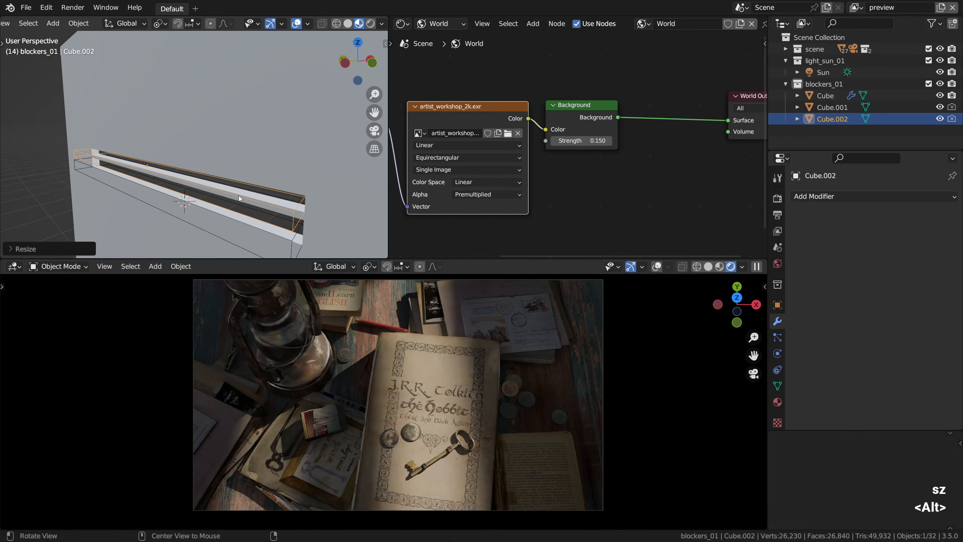
{"action": "left_click_drag", "start_coordinate": [239, 196], "coordinate": [241, 181], "text": "alt"}
{"action": "key", "text": "s"}
{"action": "key", "text": "z"}
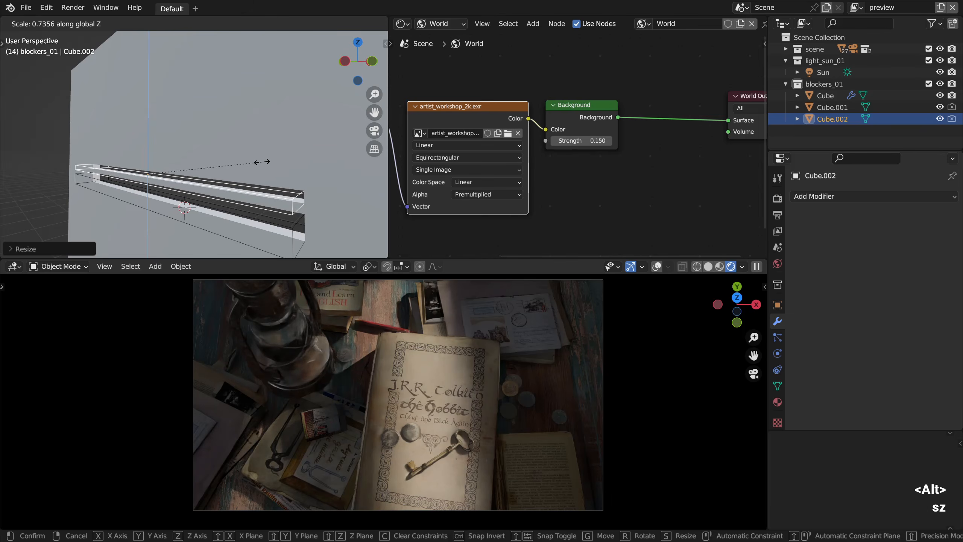
{"action": "left_click", "coordinate": [250, 167]}
Fine-tune the upper bar cutter by lowering it about 0.005 m along the global Z axis
{"action": "key", "text": "g"}
{"action": "key", "text": "z"}
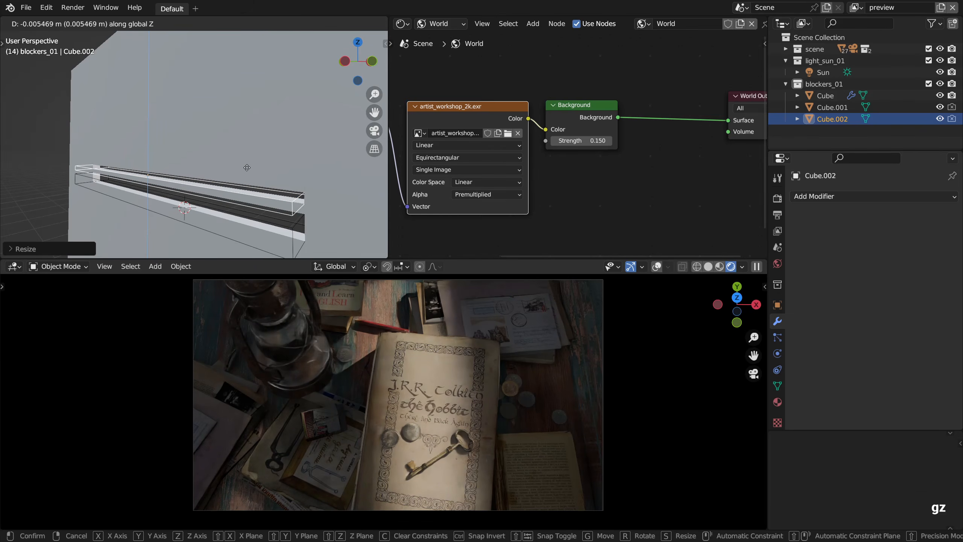
{"action": "left_click", "coordinate": [246, 167]}
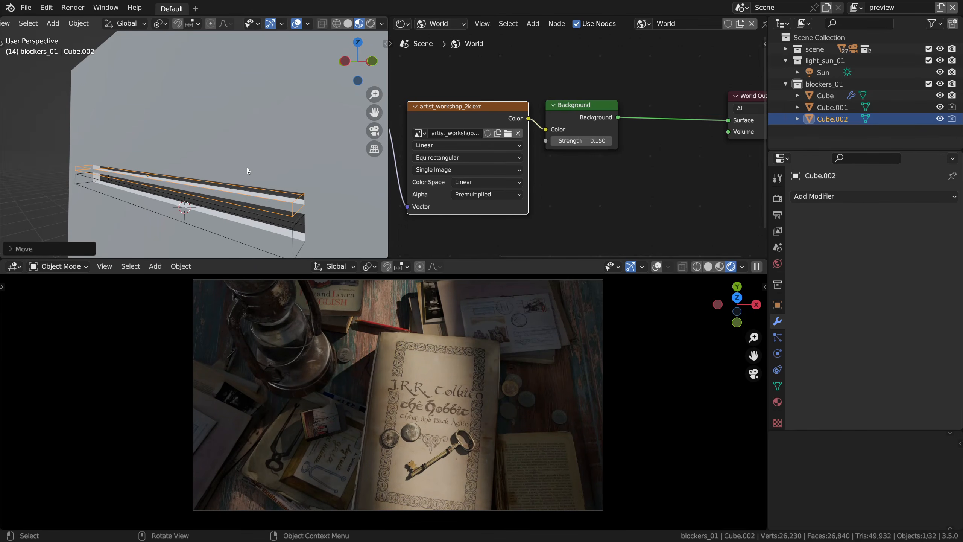
Slide the upper bar cutter about 2 m along the global Y axis, and reposition all three bar cutters together
{"action": "key", "text": "g"}
{"action": "key", "text": "x"}
{"action": "key", "text": "y"}
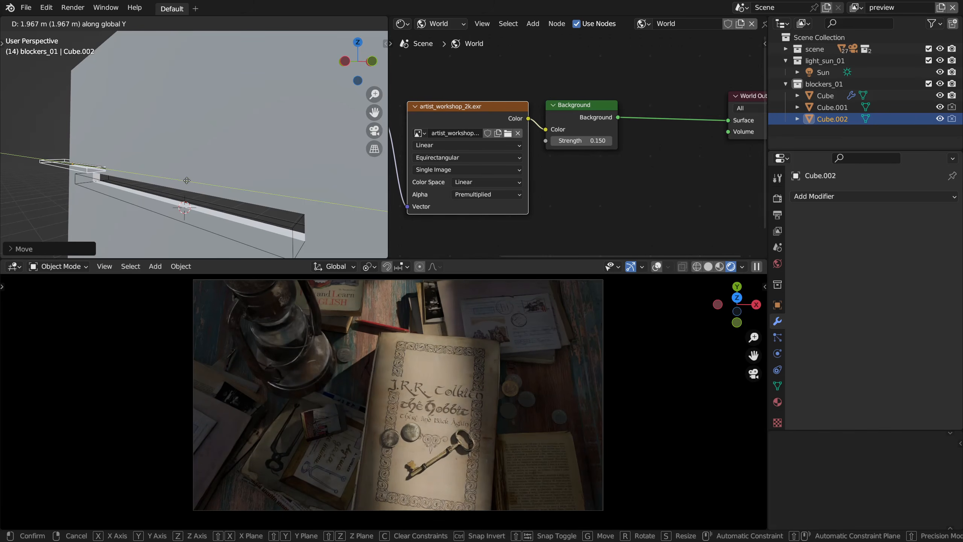
{"action": "key", "text": "g"}
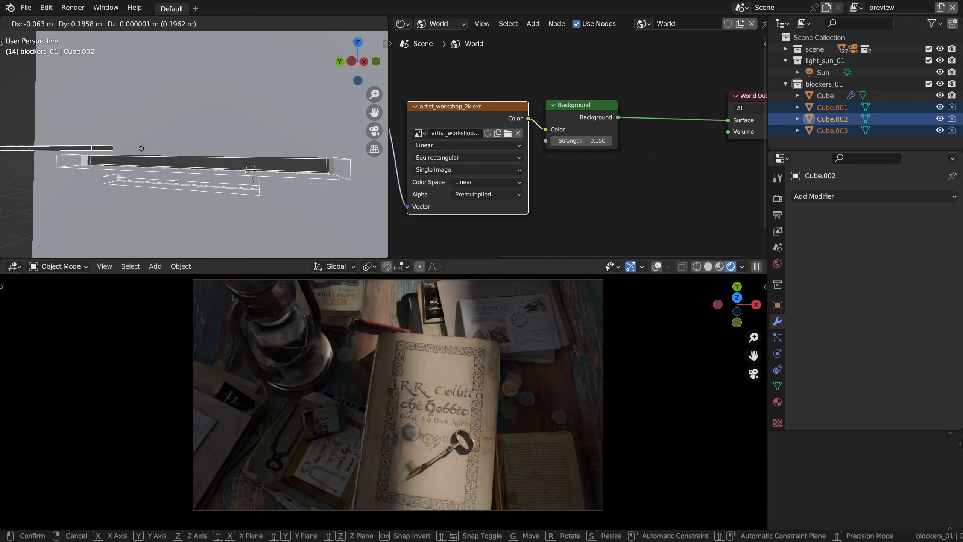
{"action": "left_click", "coordinate": [154, 151]}
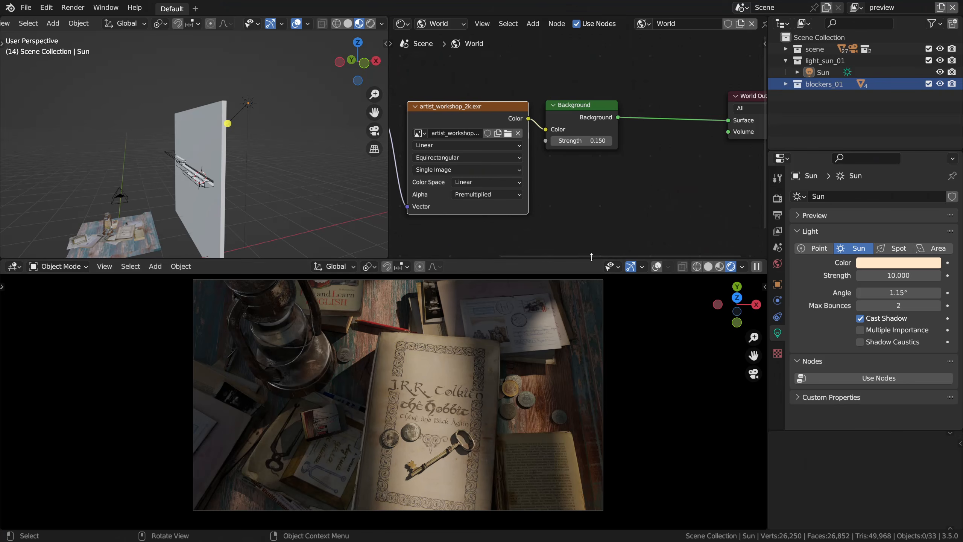
Exclude the blockers_01 collection from the view layer and create a new collection named blockers_02
{"action": "left_click", "coordinate": [928, 84]}
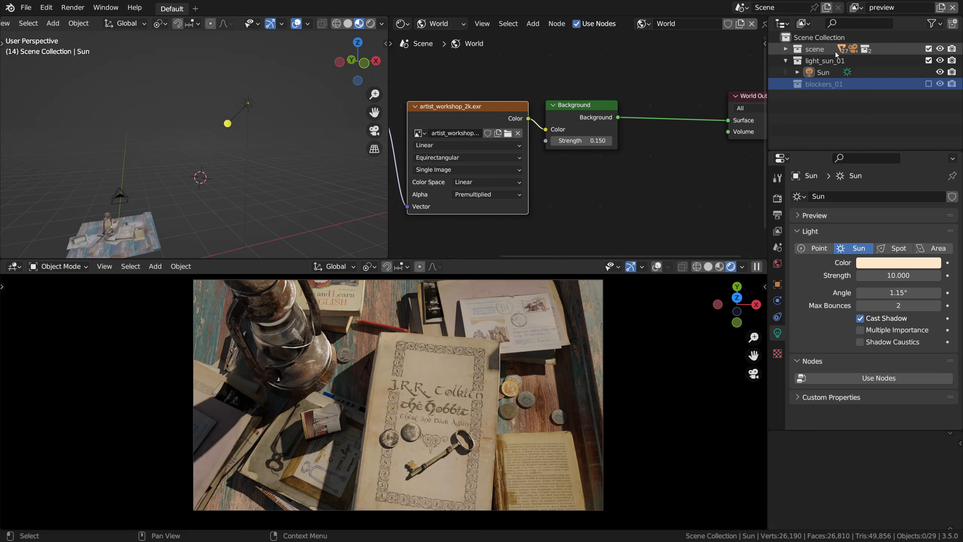
{"action": "right_click", "coordinate": [820, 95]}
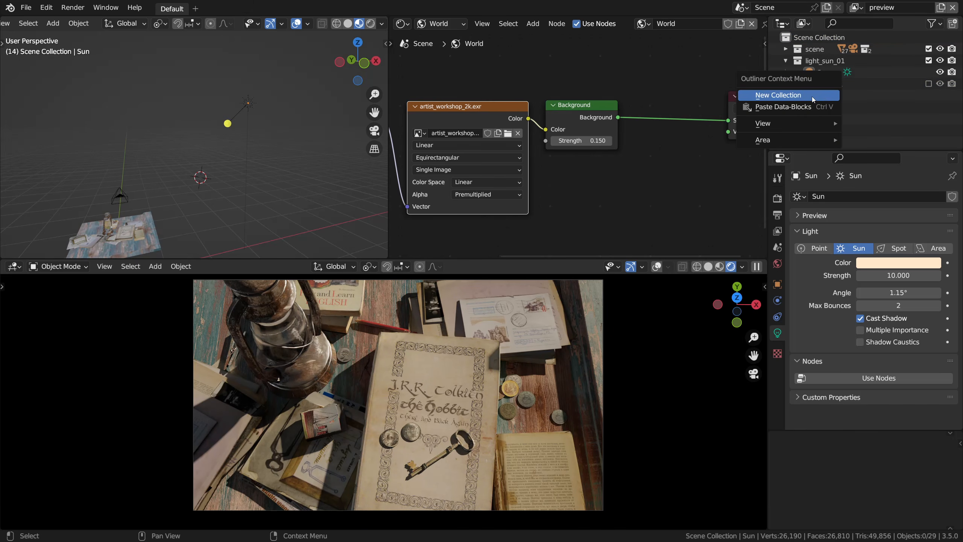
{"action": "left_click", "coordinate": [812, 97]}
{"action": "double_click", "coordinate": [813, 96]}
{"action": "type", "text": "blocker"}
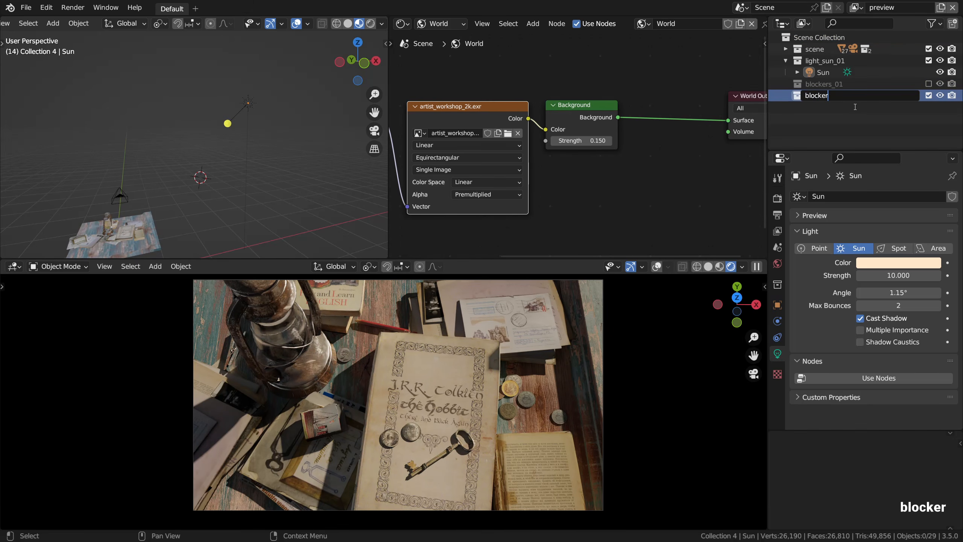
{"action": "type", "text": "s_02"}
{"action": "key", "text": "Return"}
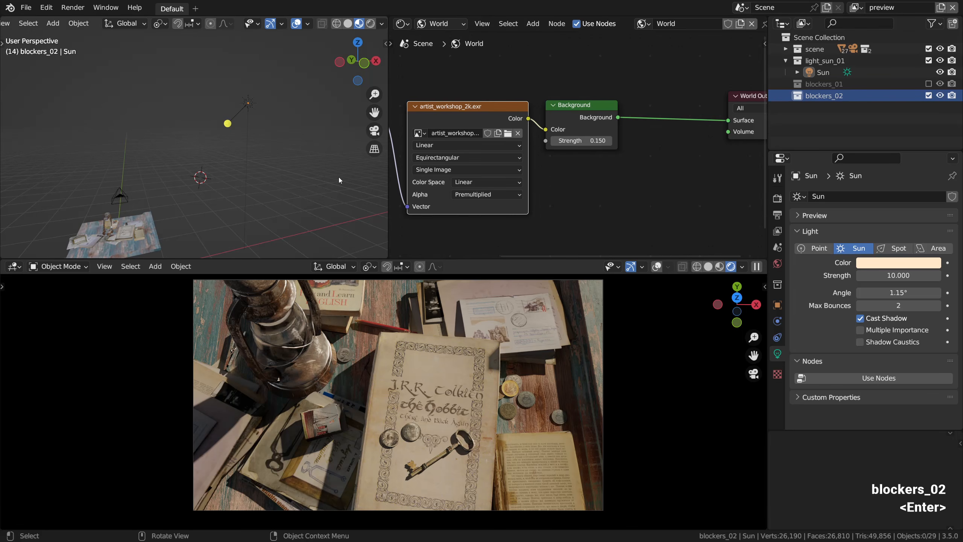
Add a cube mesh to the blockers_02 collection
{"action": "left_click_drag", "start_coordinate": [338, 177], "coordinate": [243, 190], "text": "alt"}
{"action": "key", "text": "shift+a"}
{"action": "mouse_move", "coordinate": [272, 137]}
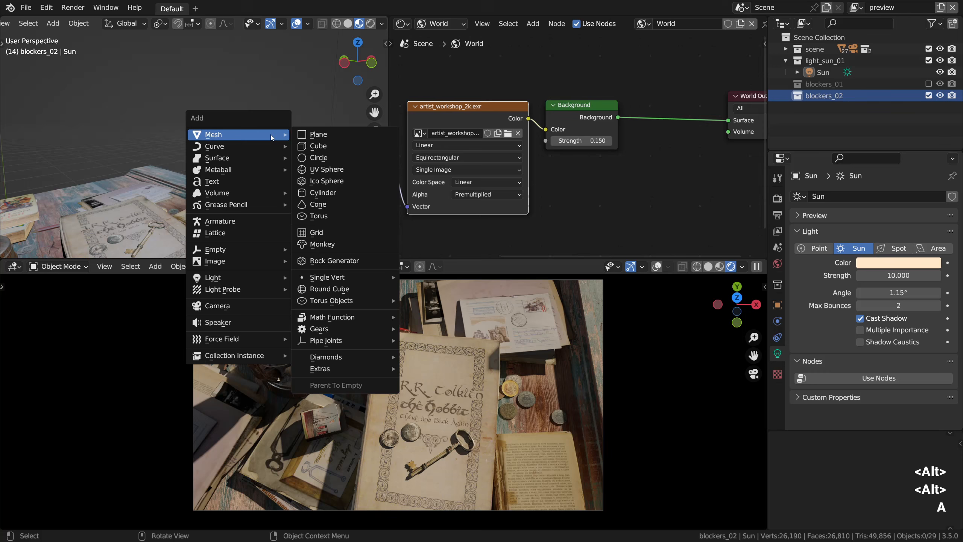
{"action": "left_click", "coordinate": [317, 146]}
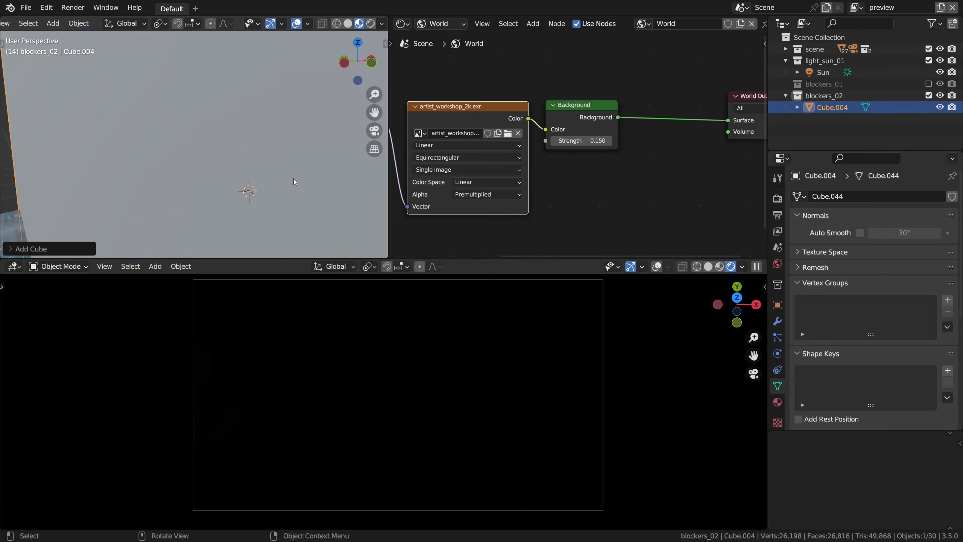
Scale the new cube down to a small block and raise it along the global Z axis above the table
{"action": "key", "text": "s"}
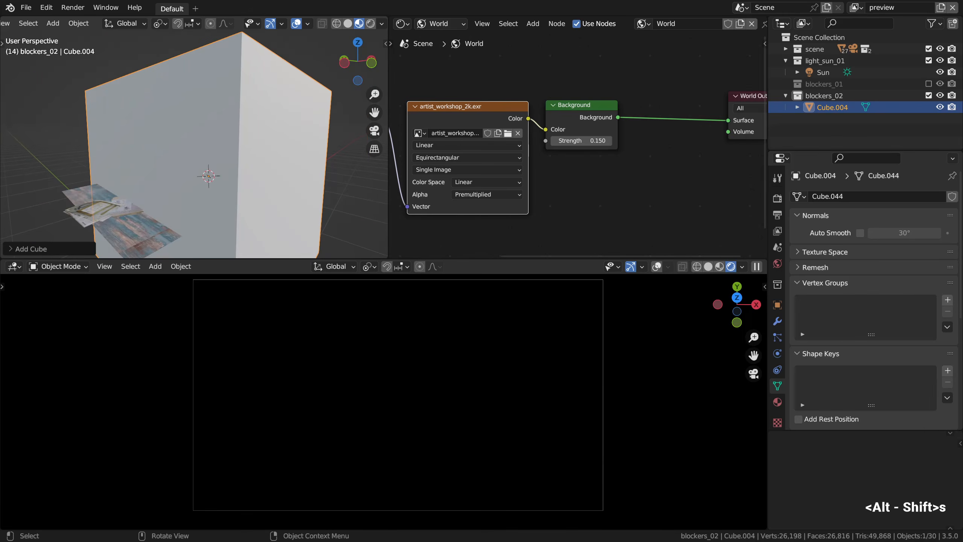
{"action": "left_click", "coordinate": [223, 177]}
{"action": "key", "text": "g"}
{"action": "key", "text": "z"}
{"action": "left_click", "coordinate": [223, 158]}
Stretch the block along the global Y axis and scale it down uniformly into a short, thin bar
{"action": "key", "text": "s"}
{"action": "key", "text": "y"}
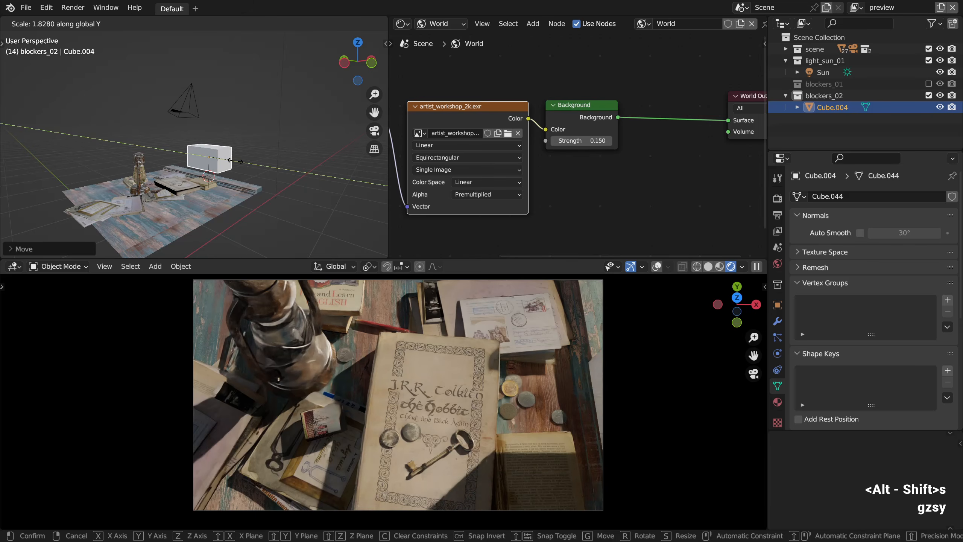
{"action": "left_click", "coordinate": [301, 159]}
{"action": "key", "text": "s"}
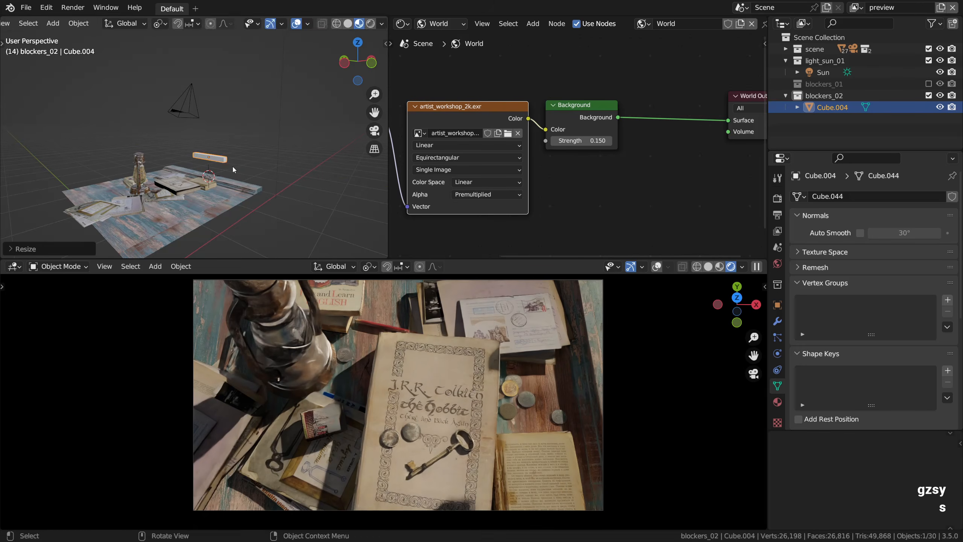
Lengthen the thin bar along the global Y axis into a long beam that extends well past the table
{"action": "key", "text": "s"}
{"action": "key", "text": "y"}
{"action": "left_click", "coordinate": [335, 175]}
{"action": "key", "text": "s"}
{"action": "key", "text": "y"}
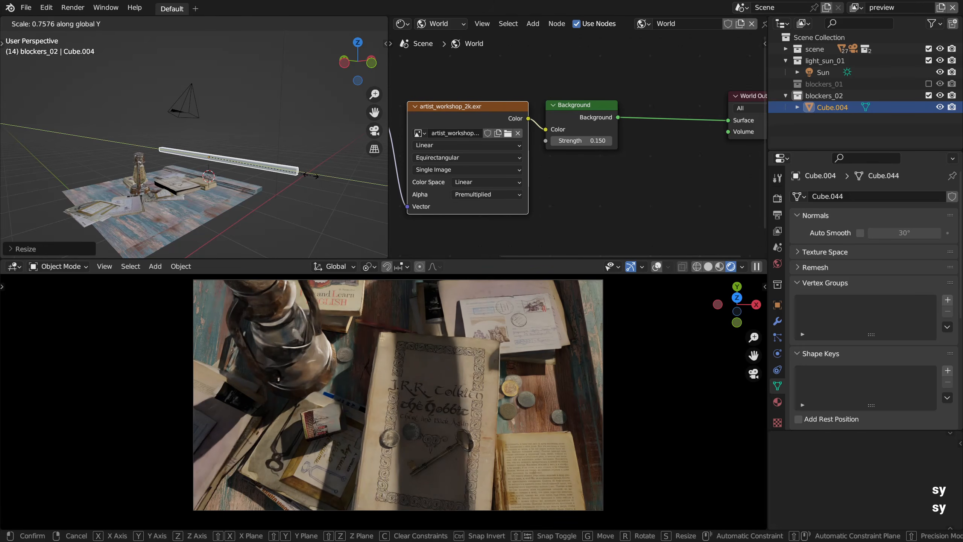
{"action": "left_click", "coordinate": [335, 175]}
{"action": "left_click_drag", "start_coordinate": [319, 177], "coordinate": [255, 186], "text": "alt"}
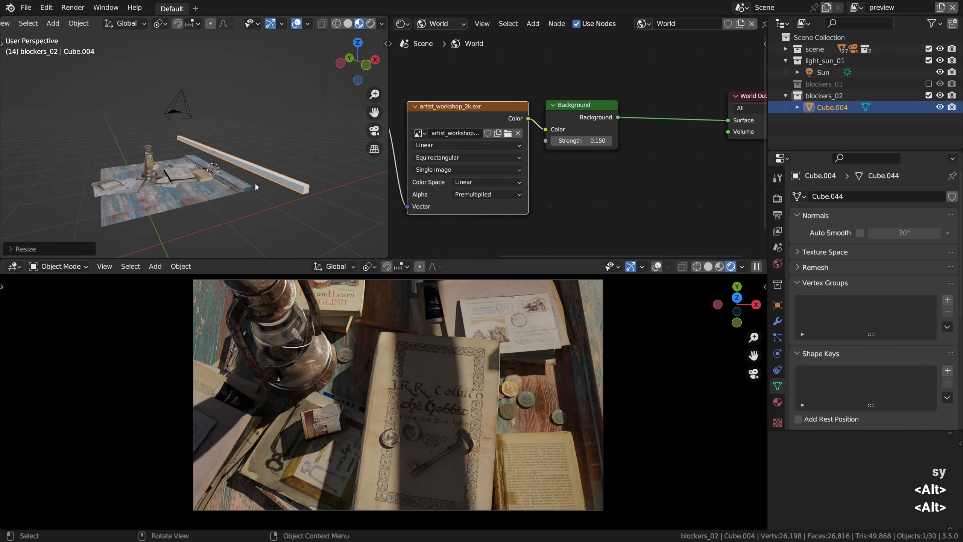
{"action": "key", "text": "s"}
{"action": "key", "text": "y"}
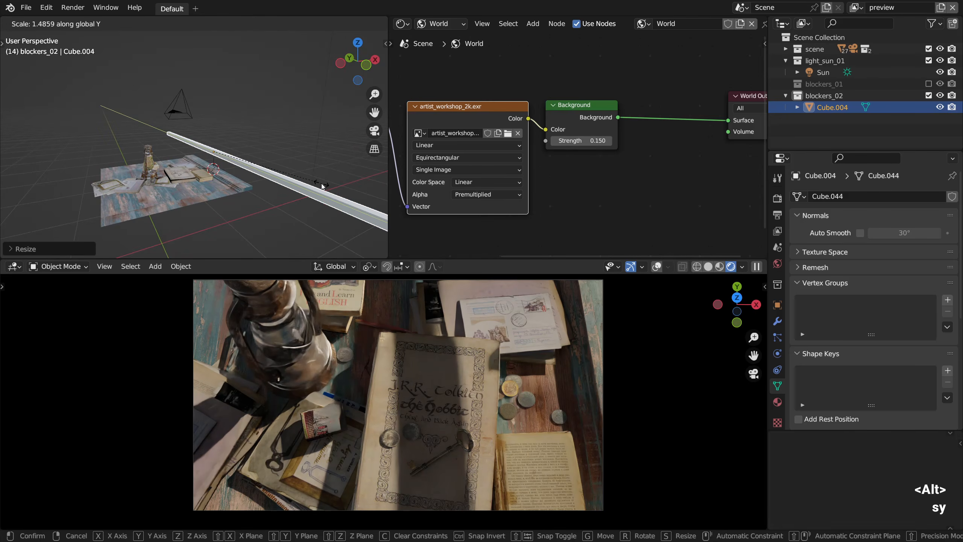
{"action": "left_click", "coordinate": [319, 183]}
Move the long beam horizontally with the global Z axis locked to adjust where its shadow crosses the book
{"action": "key", "text": "g"}
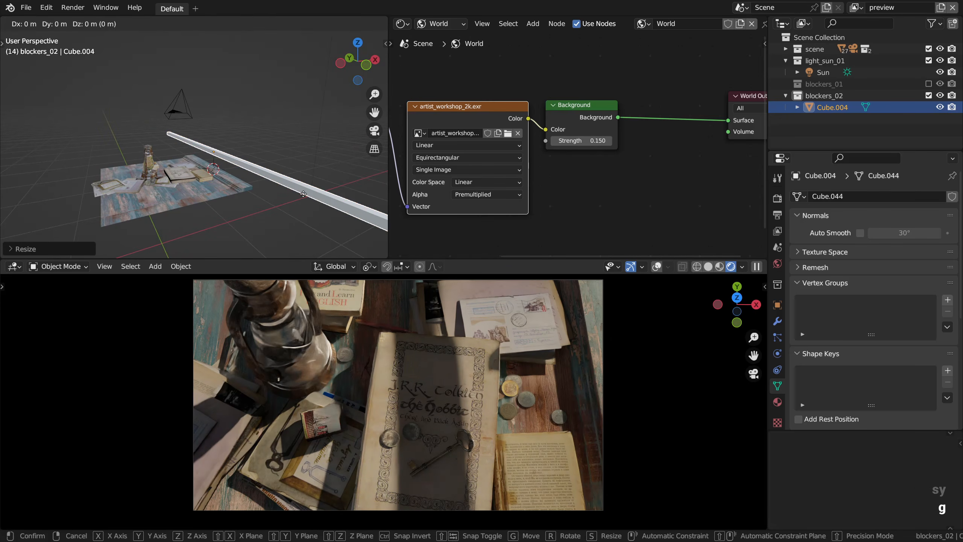
{"action": "key", "text": "shift+z"}
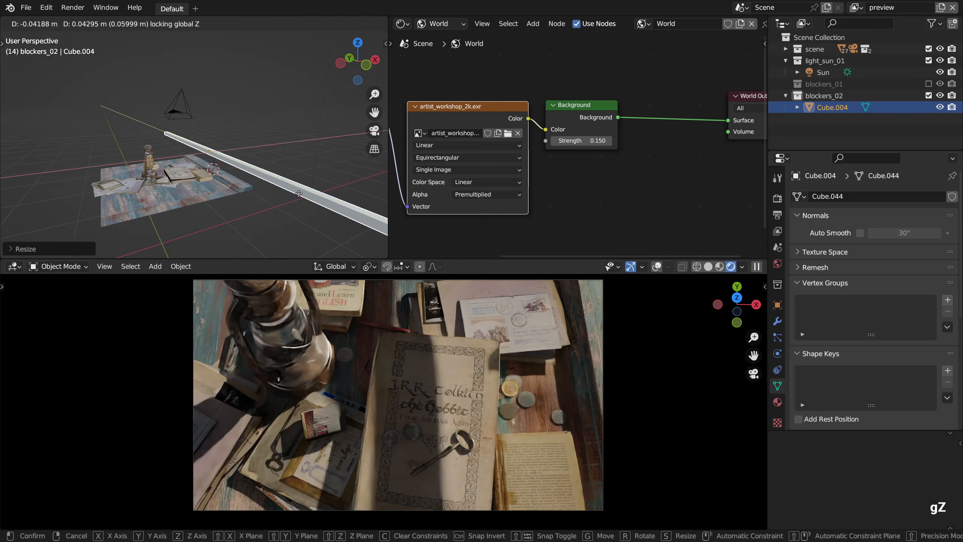
{"action": "left_click", "coordinate": [324, 216]}
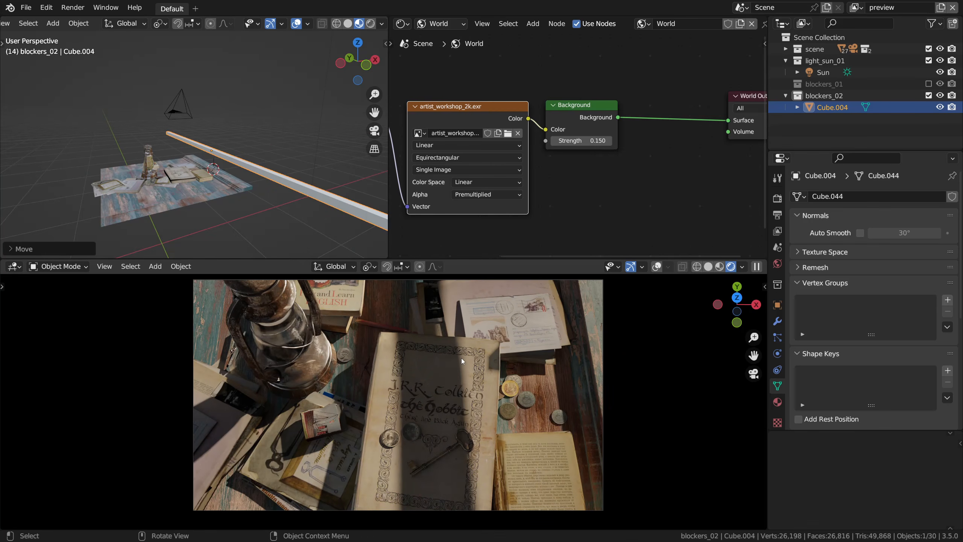
Move the long beam horizontally farther away from the table with the global Z axis locked
{"action": "key", "text": "alt+shift"}
{"action": "scroll", "coordinate": [239, 176], "scroll_direction": "down", "scroll_amount": 4}
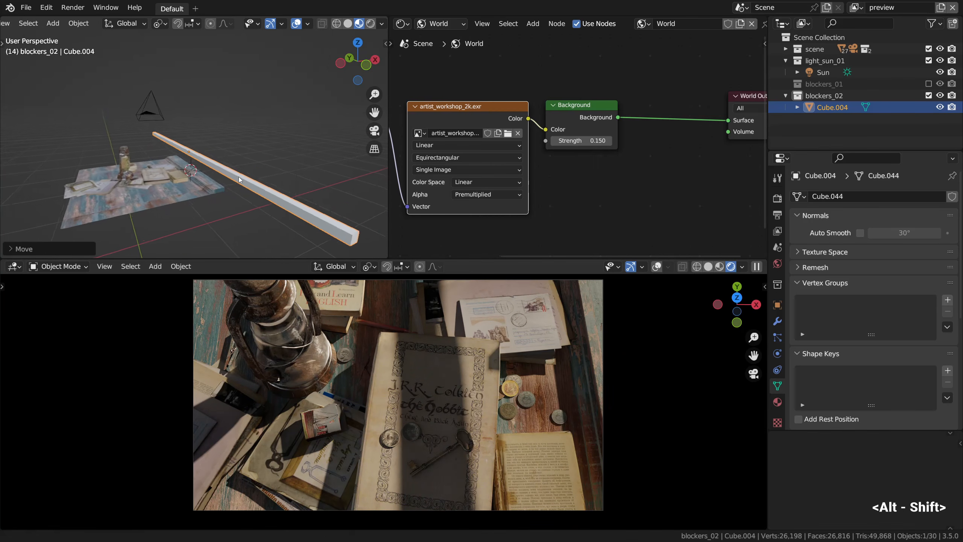
{"action": "key", "text": "g"}
{"action": "key", "text": "shift+z"}
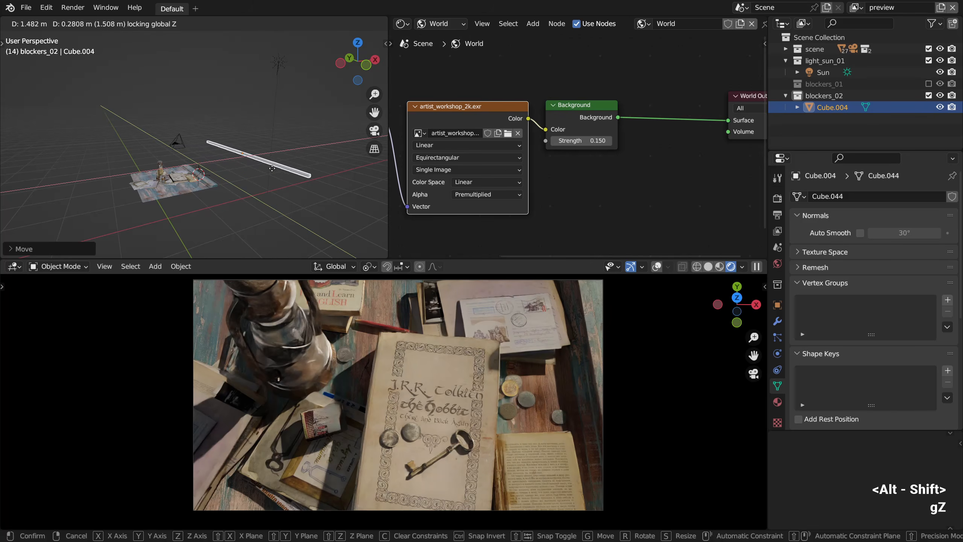
{"action": "left_click", "coordinate": [307, 171]}
Adjust the beam's height along the global Z axis and lengthen it along the global Y axis
{"action": "key", "text": "g"}
{"action": "key", "text": "z"}
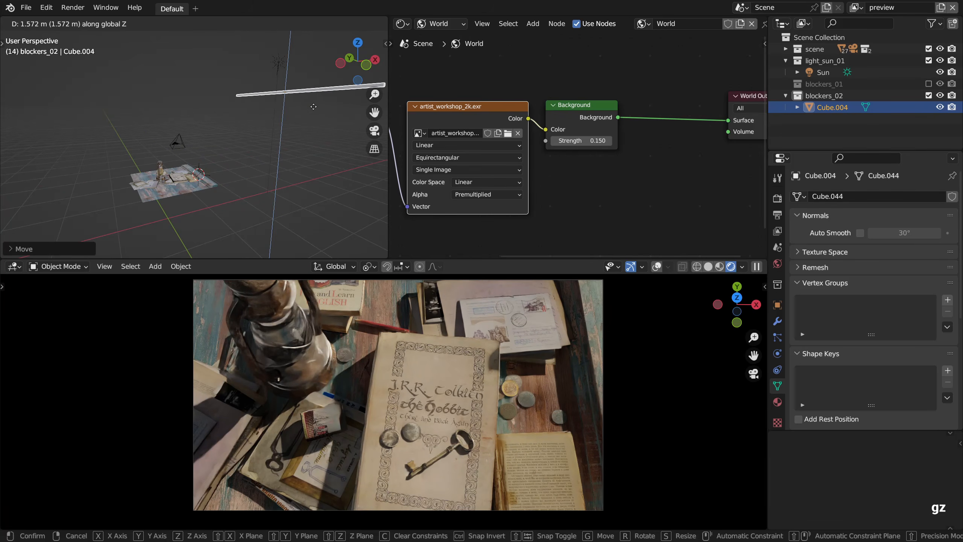
{"action": "key", "text": "s"}
{"action": "key", "text": "y"}
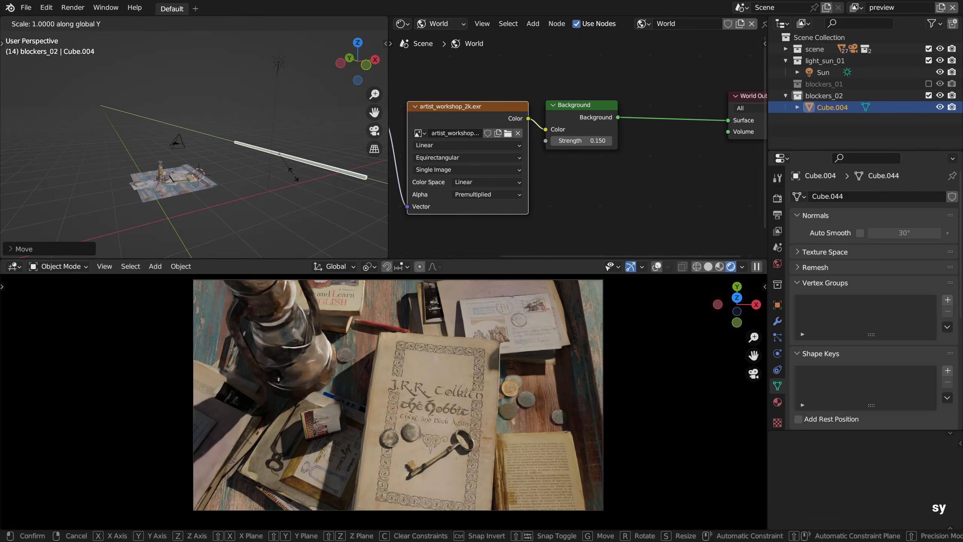
{"action": "left_click", "coordinate": [334, 173]}
{"action": "middle_click_drag", "start_coordinate": [334, 172], "coordinate": [234, 172], "text": "alt"}
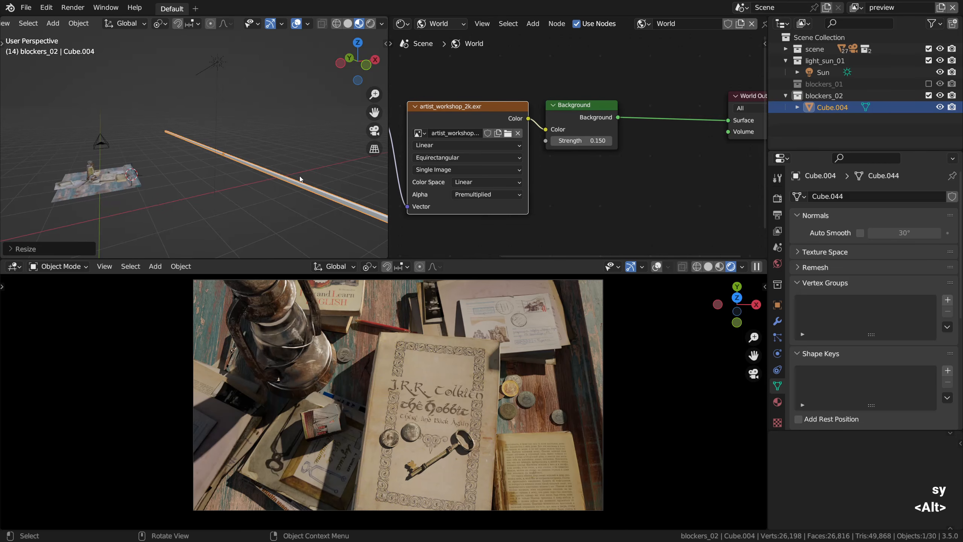
Raise the beam about 1.2 m along the global Z axis and shift it horizontally with global Z locked
{"action": "key", "text": "g"}
{"action": "key", "text": "z"}
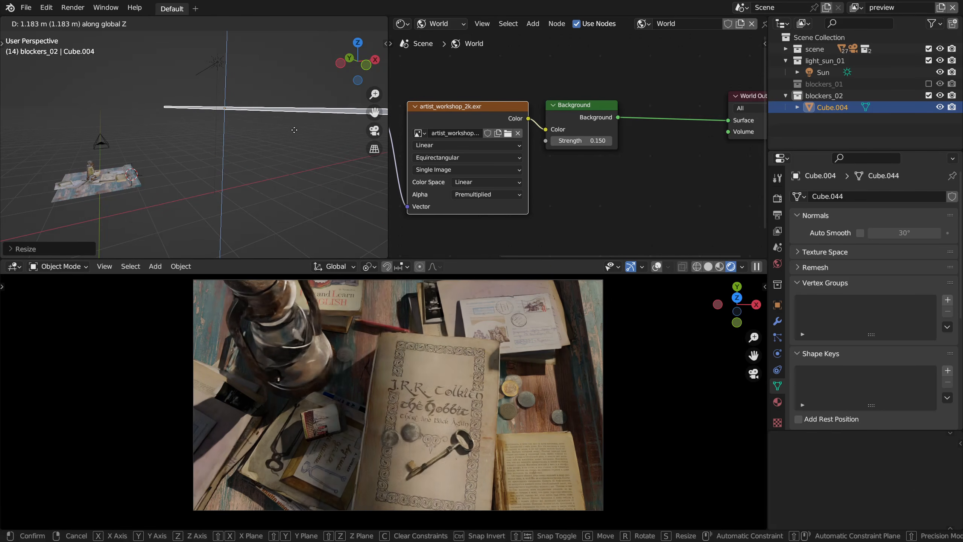
{"action": "left_click", "coordinate": [294, 134]}
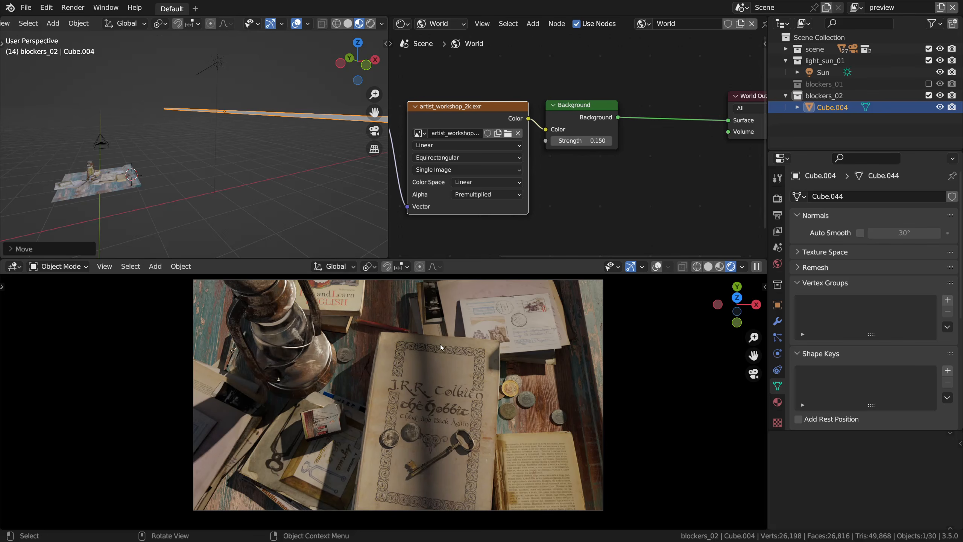
{"action": "key", "text": "g"}
{"action": "key", "text": "shift+z"}
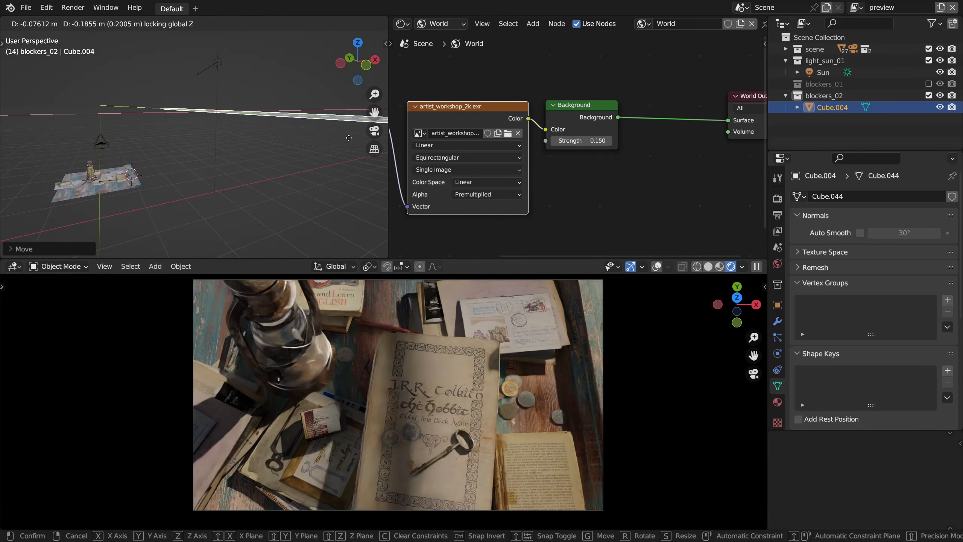
{"action": "left_click", "coordinate": [252, 140]}
Fine-tune the beam's height along the global Z axis, lowering it to position its shadow across the book
{"action": "key", "text": "g"}
{"action": "key", "text": "z"}
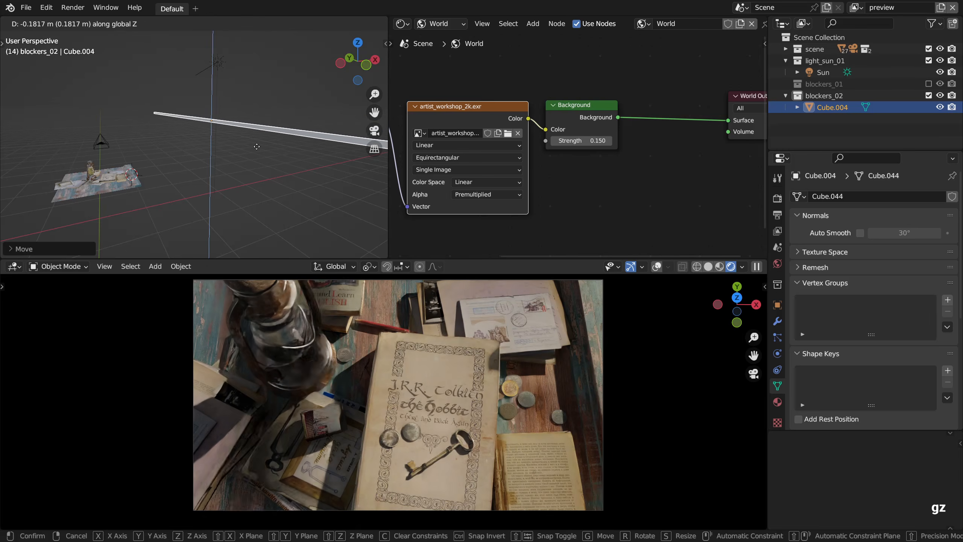
{"action": "left_click", "coordinate": [260, 154]}
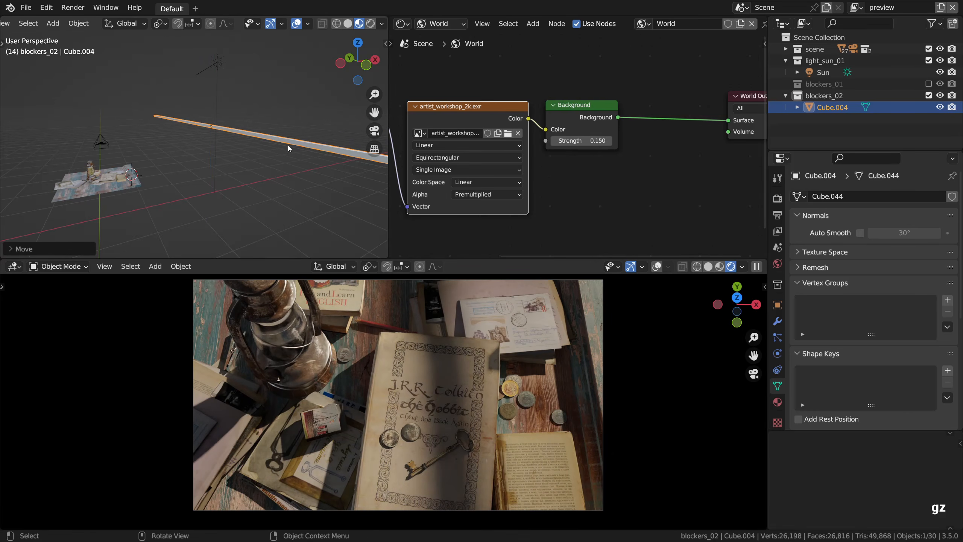
{"action": "key", "text": "g"}
{"action": "key", "text": "z"}
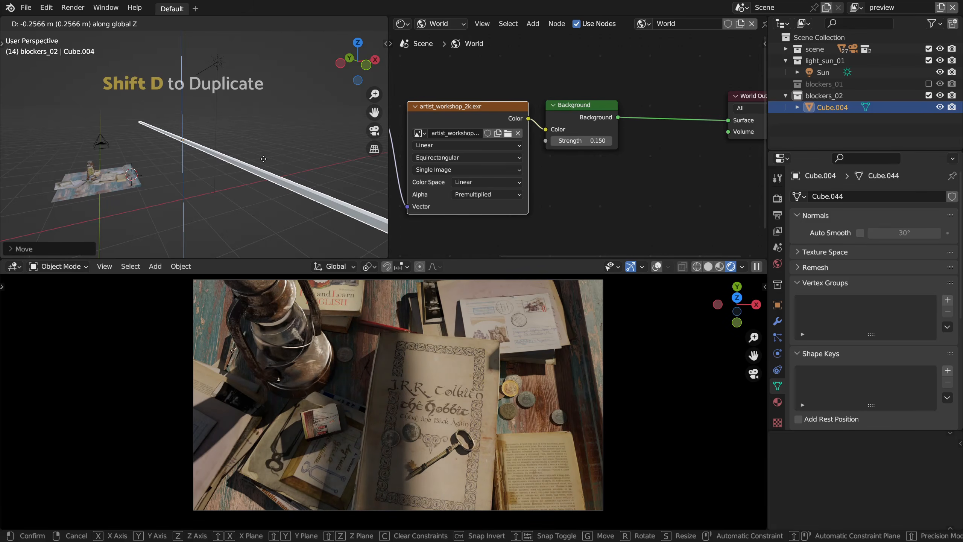
{"action": "left_click", "coordinate": [263, 160]}
Duplicate the beam twice, raising each copy about 0.1 m along the global Z axis above the previous one
{"action": "key", "text": "shift+d"}
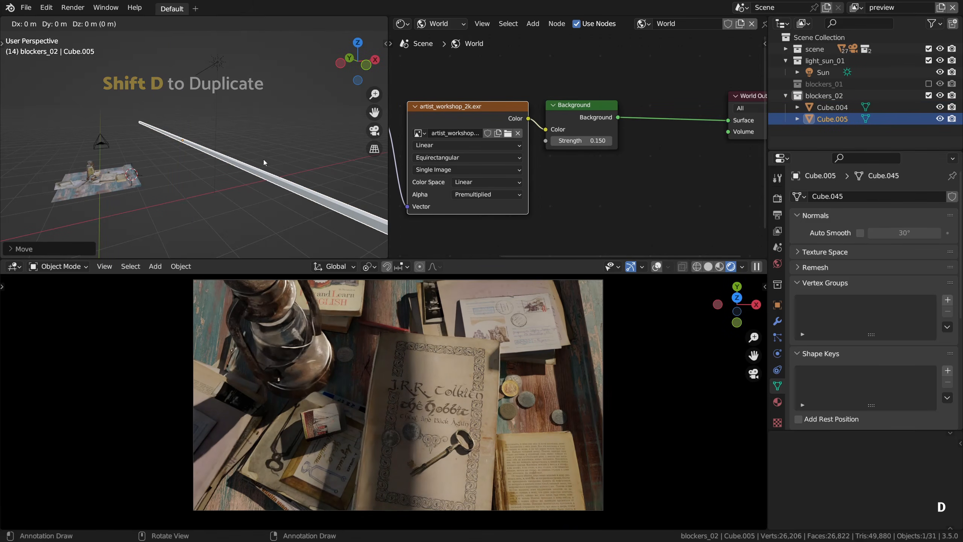
{"action": "key", "text": "g"}
{"action": "key", "text": "z"}
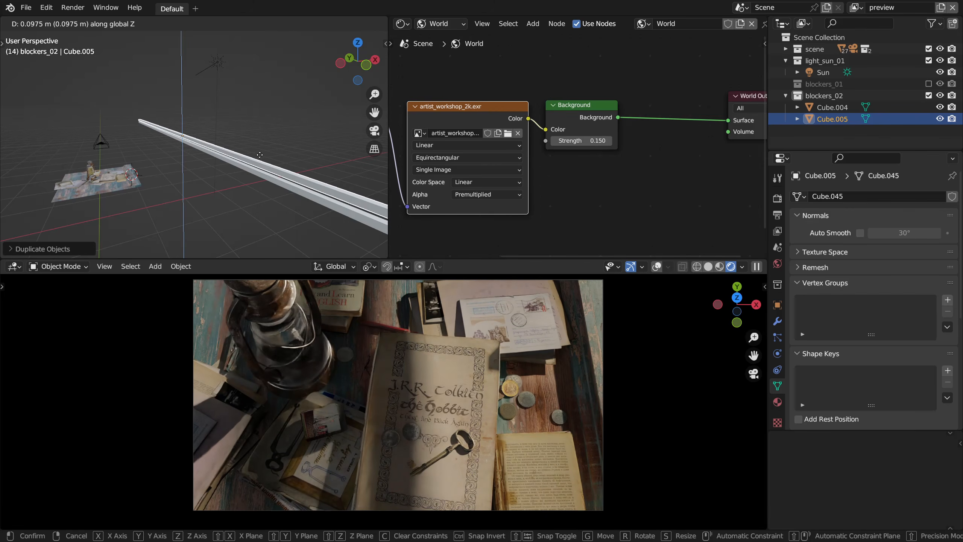
{"action": "left_click", "coordinate": [261, 156]}
{"action": "key", "text": "shift+d"}
{"action": "key", "text": "g"}
{"action": "key", "text": "z"}
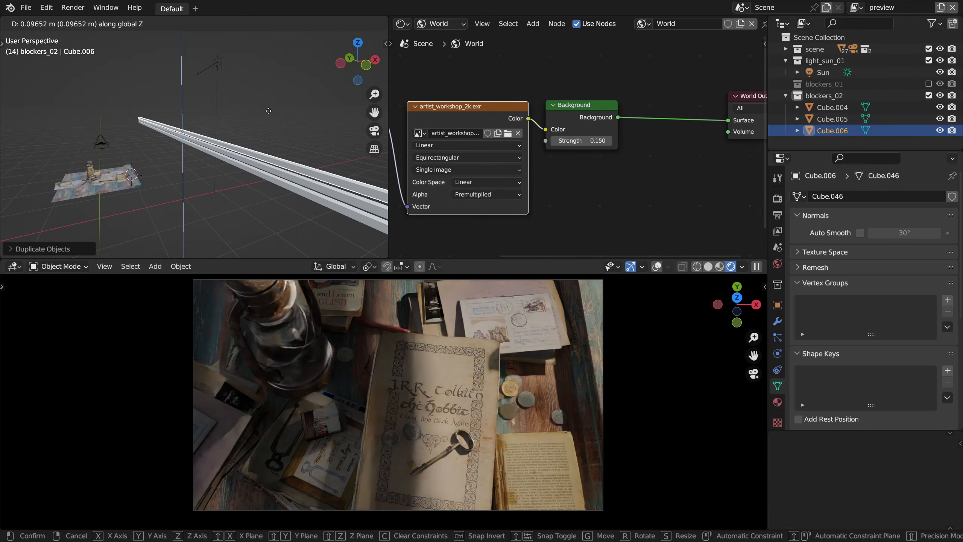
{"action": "left_click", "coordinate": [268, 110]}
Duplicate the uppermost beam and slide the copy along the global Y axis so its end is offset from the stack
{"action": "middle_click_drag", "start_coordinate": [268, 110], "coordinate": [295, 160]}
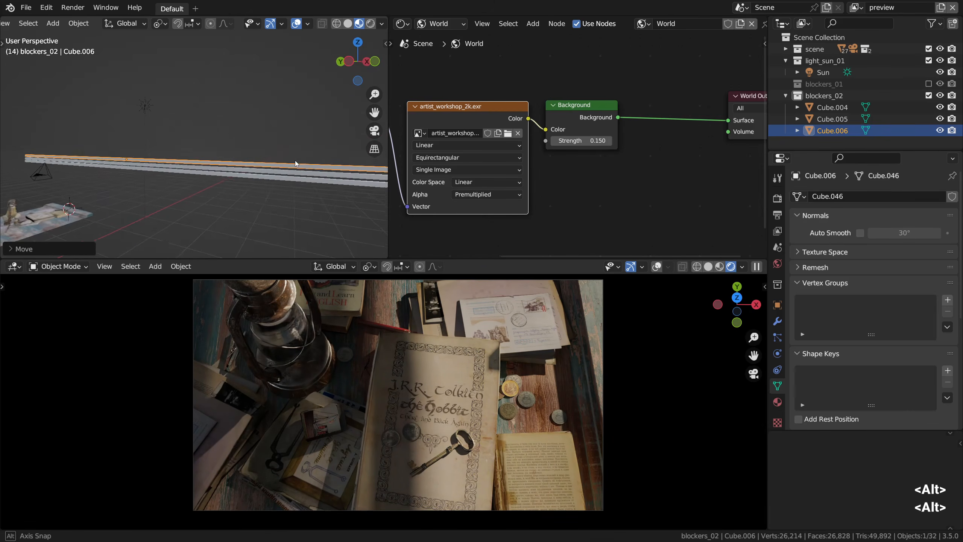
{"action": "key", "text": "alt+d"}
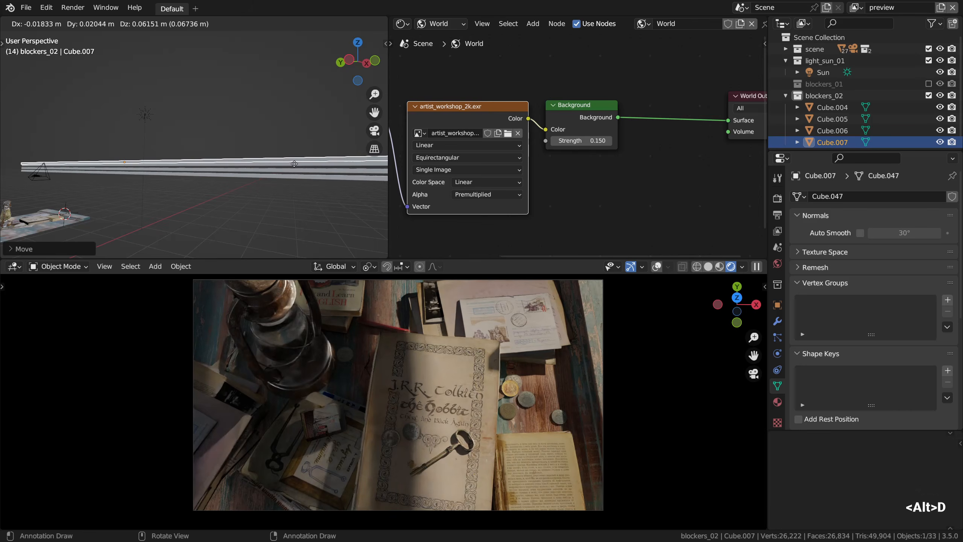
{"action": "key", "text": "y"}
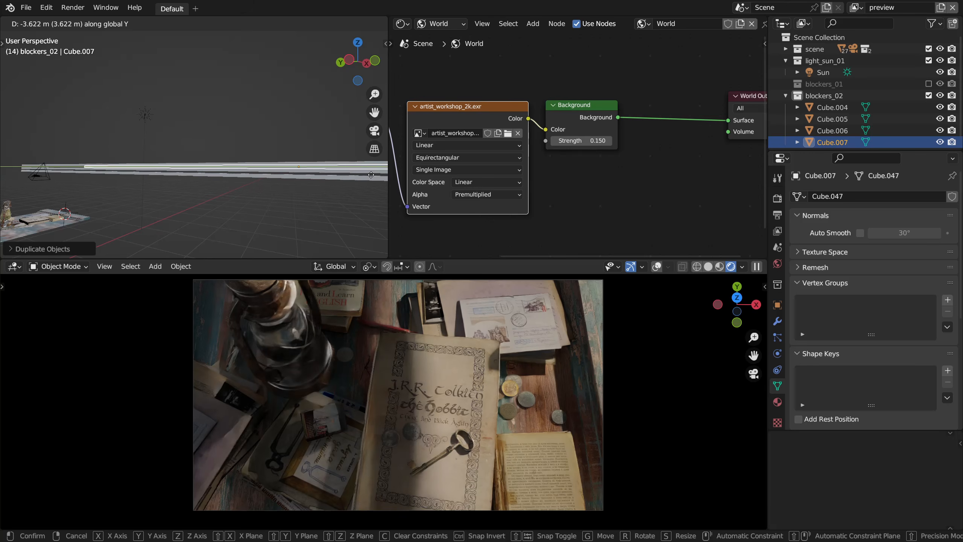
{"action": "left_click", "coordinate": [325, 176]}
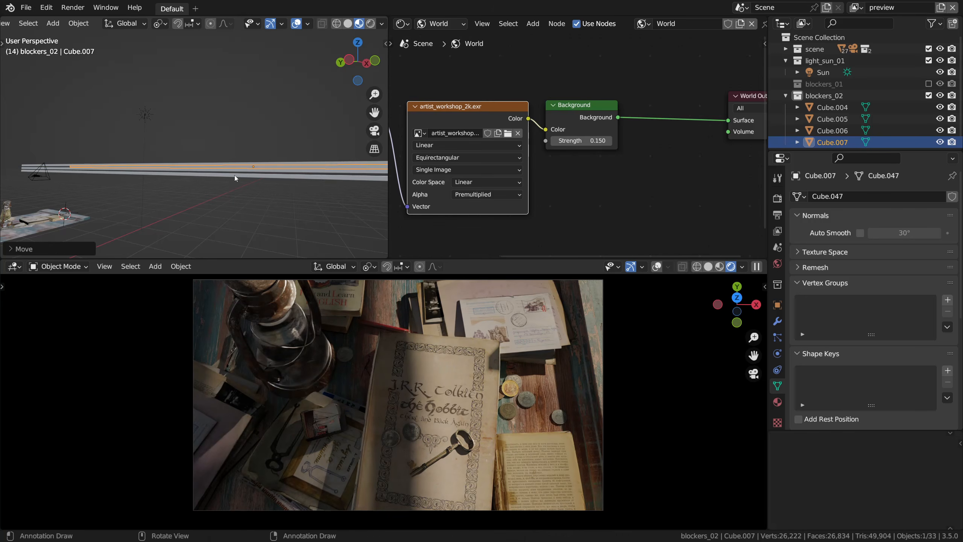
Duplicate the offset beam, place the copy above the stack and scale it along the global Z axis into a taller bar
{"action": "key", "text": "shift+d"}
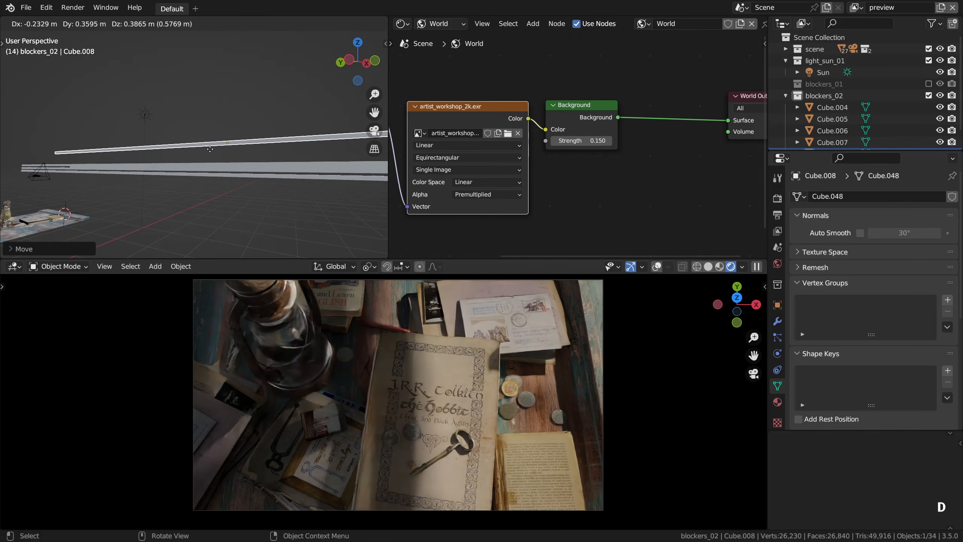
{"action": "left_click", "coordinate": [218, 132]}
{"action": "key", "text": "s"}
{"action": "key", "text": "z"}
{"action": "left_click", "coordinate": [238, 138]}
Move the taller bar about 3.25 m horizontally with global Z locked, shading the coins and letters beside the book
{"action": "left_click_drag", "start_coordinate": [237, 138], "coordinate": [201, 182], "text": "alt"}
{"action": "key", "text": "g"}
{"action": "key", "text": "z"}
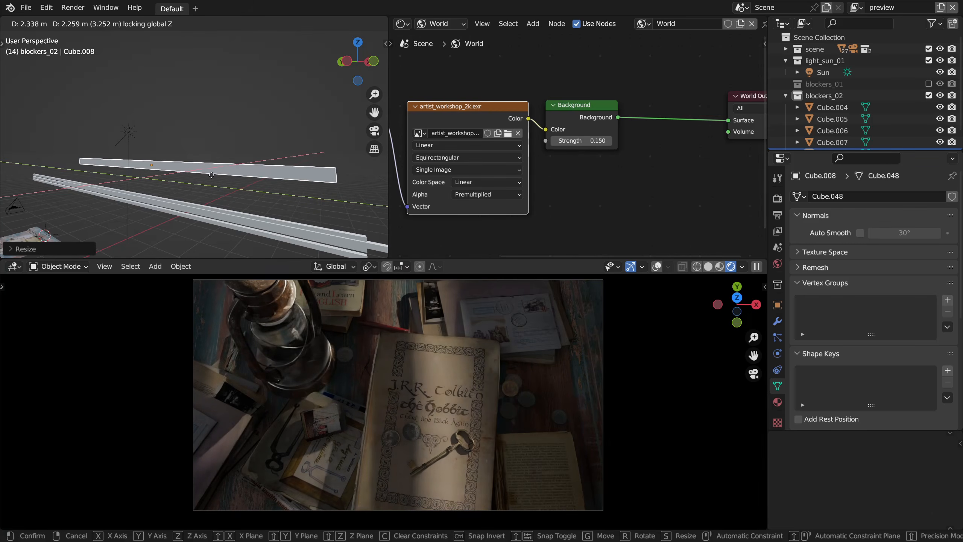
{"action": "left_click", "coordinate": [211, 175]}
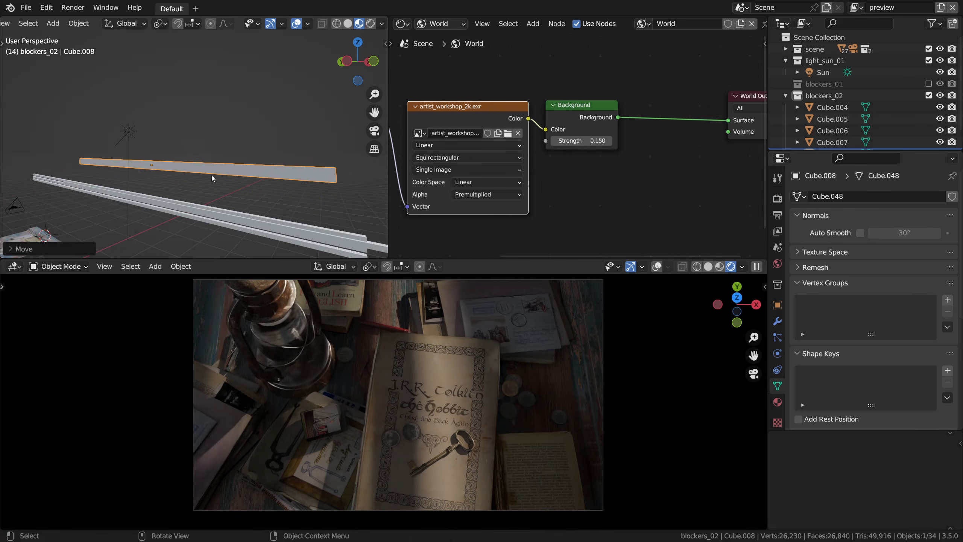
Nudge the taller bar about 0.03 m horizontally with global Z locked to refine its shadow edge beside the book
{"action": "key", "text": "g"}
{"action": "key", "text": "z"}
{"action": "key", "text": "g"}
{"action": "key", "text": "shift+z"}
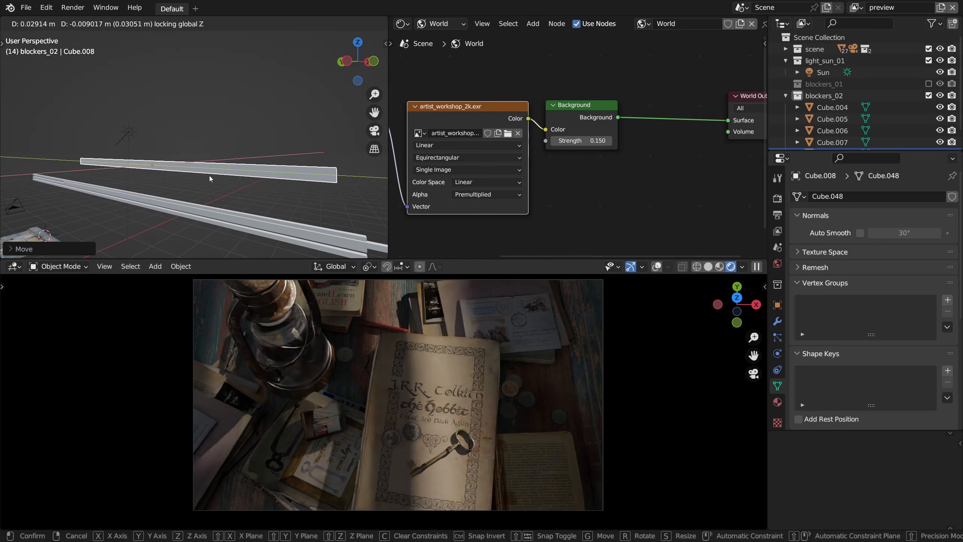
{"action": "left_click", "coordinate": [209, 175]}
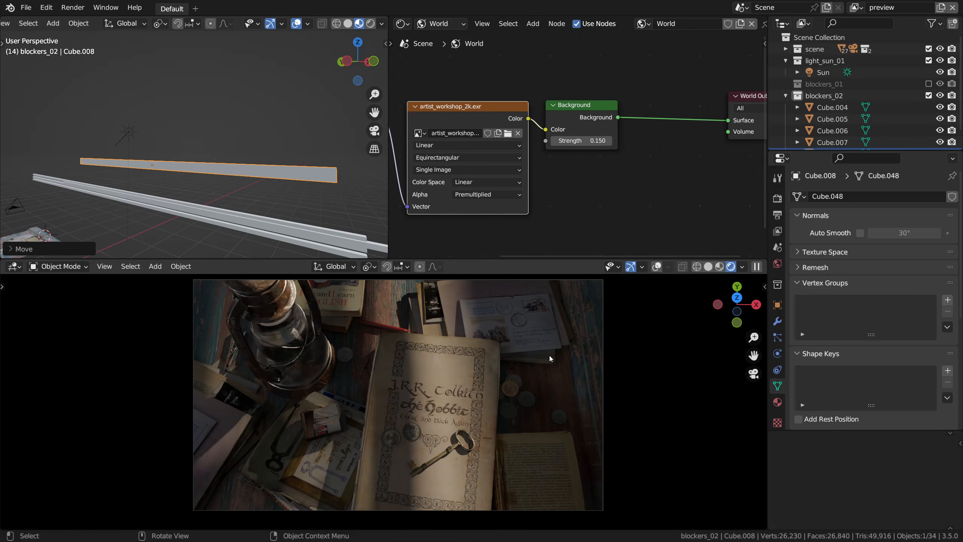
Select the sun light, try a strength of 50 and settle on a strength of 20
{"action": "left_click_drag", "start_coordinate": [221, 201], "coordinate": [219, 170], "text": "alt"}
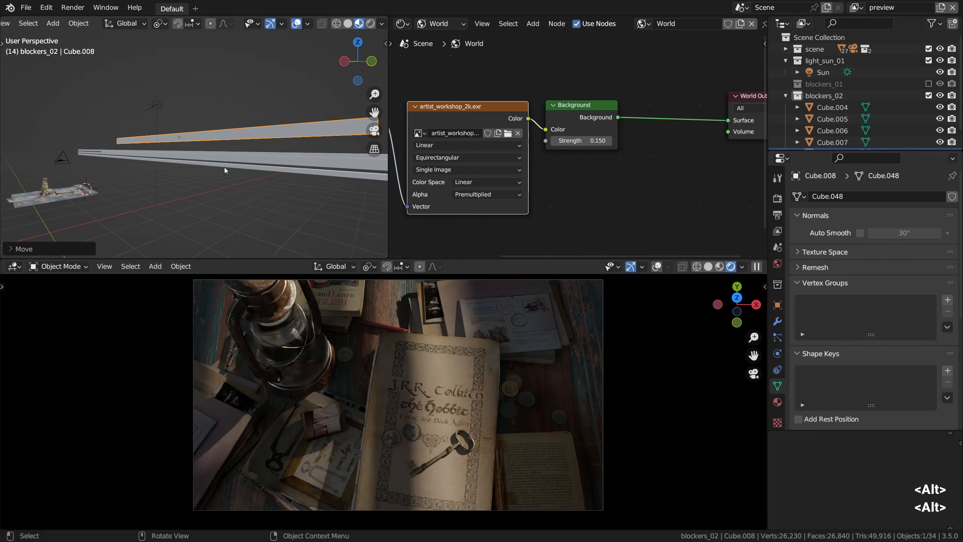
{"action": "left_click_drag", "start_coordinate": [269, 147], "coordinate": [270, 146], "text": "alt+shift"}
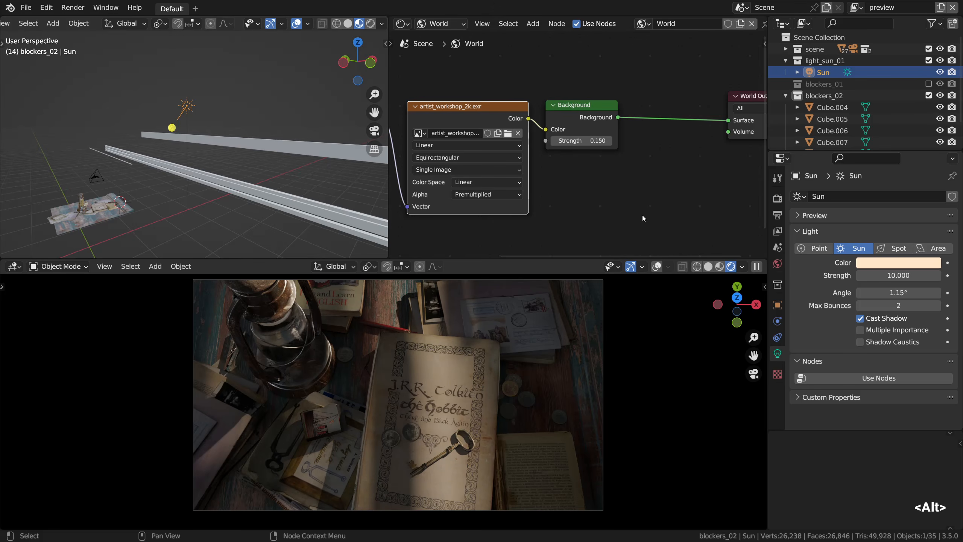
{"action": "left_click", "coordinate": [878, 277]}
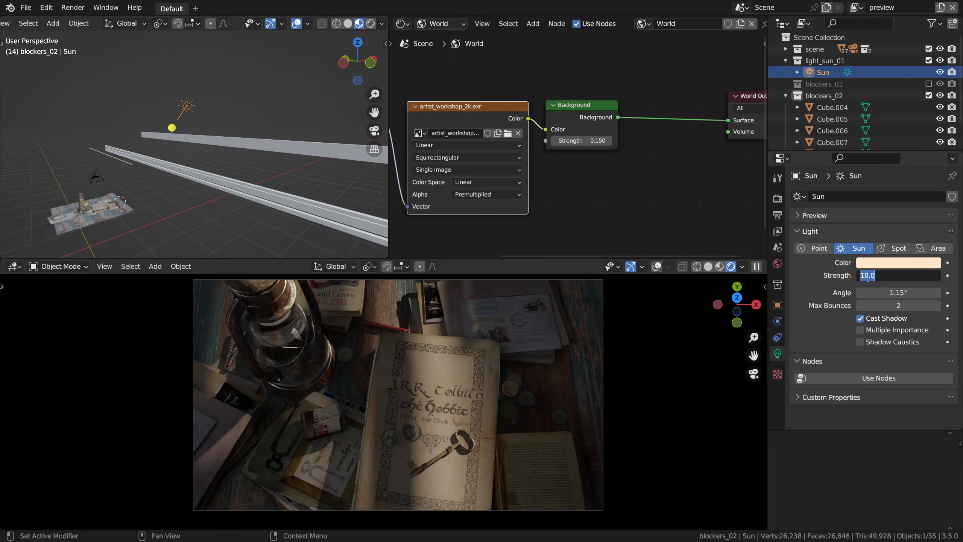
{"action": "type", "text": "5"}
{"action": "key", "text": "Return"}
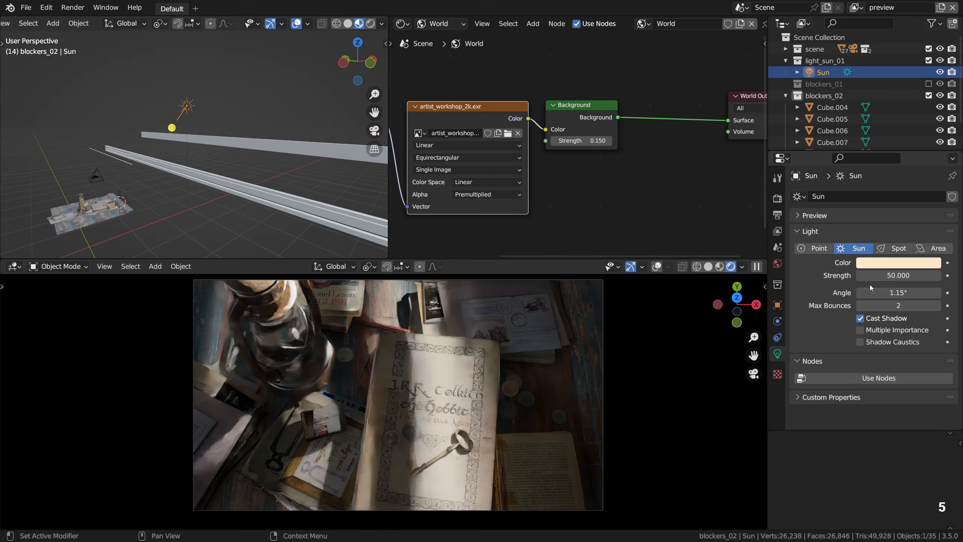
{"action": "left_click", "coordinate": [866, 279]}
{"action": "type", "text": "20"}
{"action": "key", "text": "Return"}
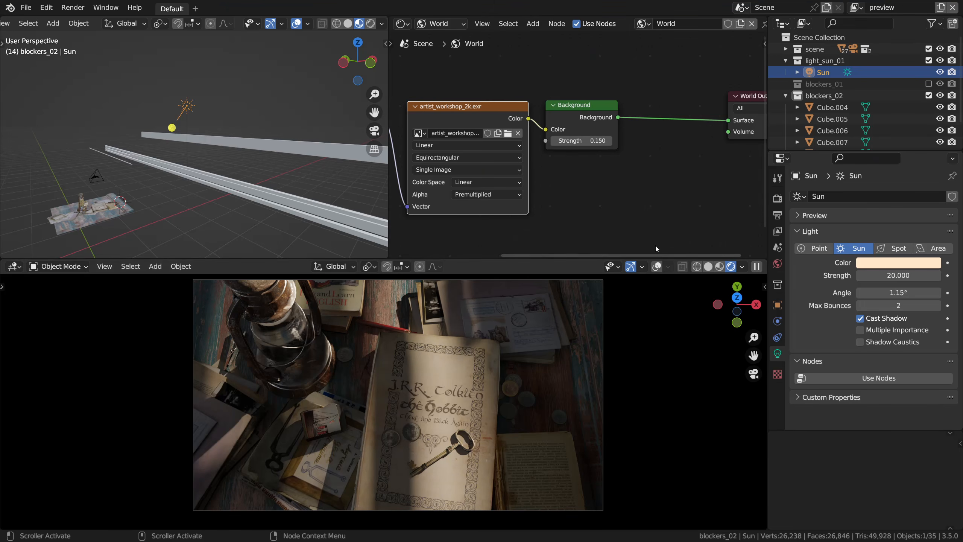
Exclude the blockers_02 collection from the view layer and create a new collection named shadow_01
{"action": "left_click", "coordinate": [786, 95]}
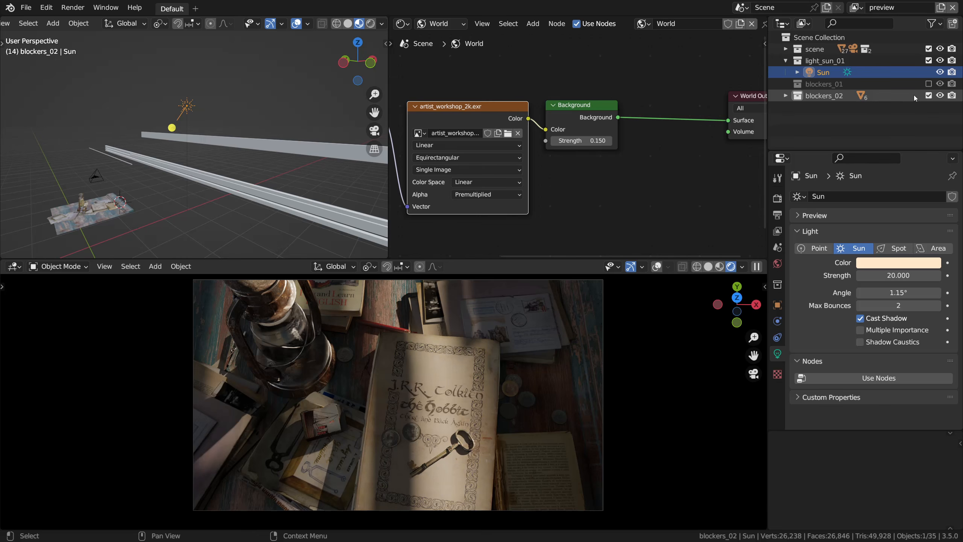
{"action": "left_click", "coordinate": [928, 96]}
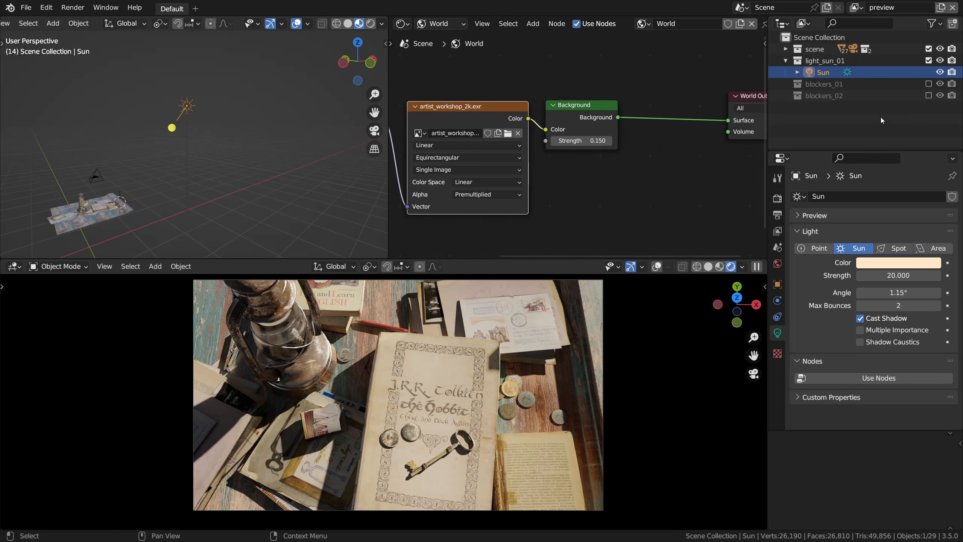
{"action": "right_click", "coordinate": [842, 116]}
{"action": "left_click", "coordinate": [842, 116]}
{"action": "double_click", "coordinate": [823, 108]}
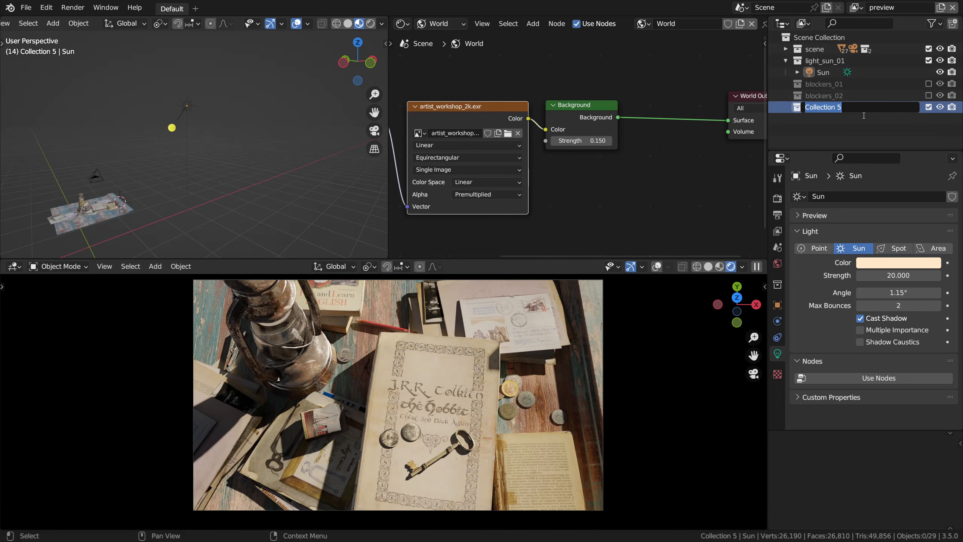
{"action": "type", "text": "shadow_01"}
{"action": "key", "text": "Return"}
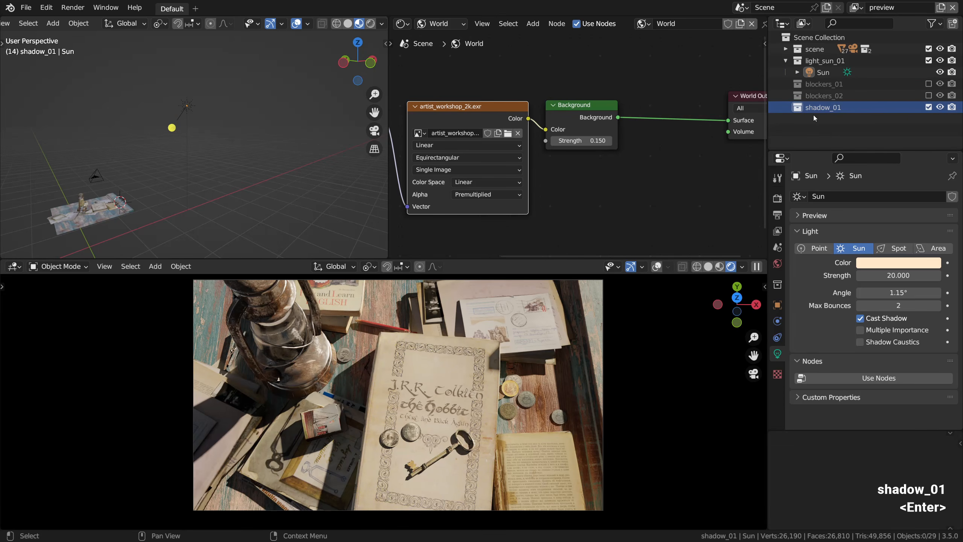
Add a plane mesh to the shadow_01 collection
{"action": "scroll", "coordinate": [110, 205], "scroll_direction": "up", "scroll_amount": 4}
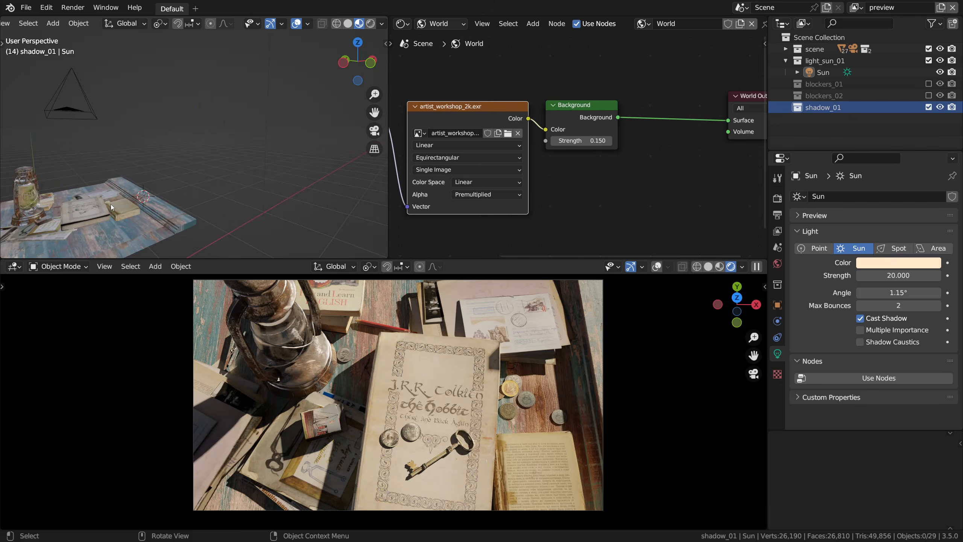
{"action": "middle_click_drag", "start_coordinate": [110, 204], "coordinate": [146, 197]}
{"action": "key", "text": "shift+a"}
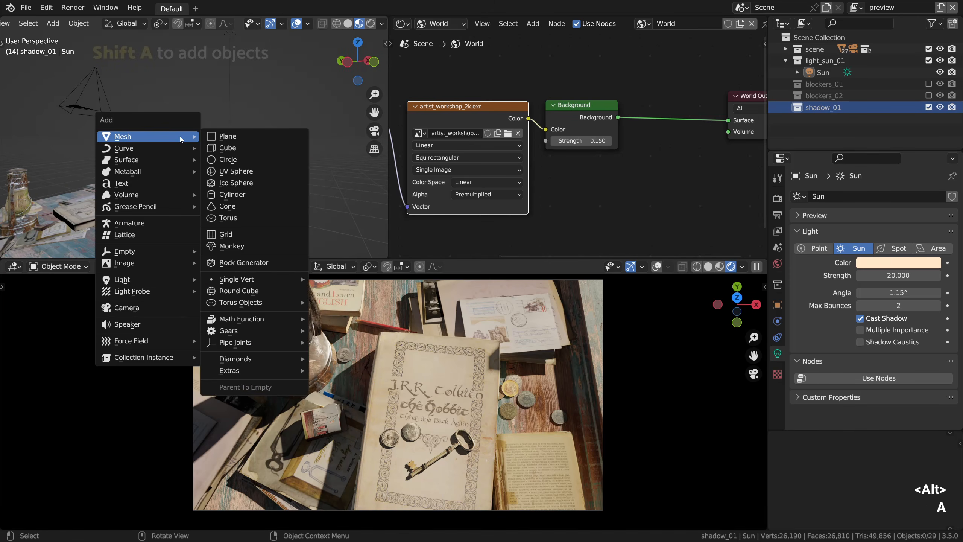
{"action": "left_click", "coordinate": [214, 137]}
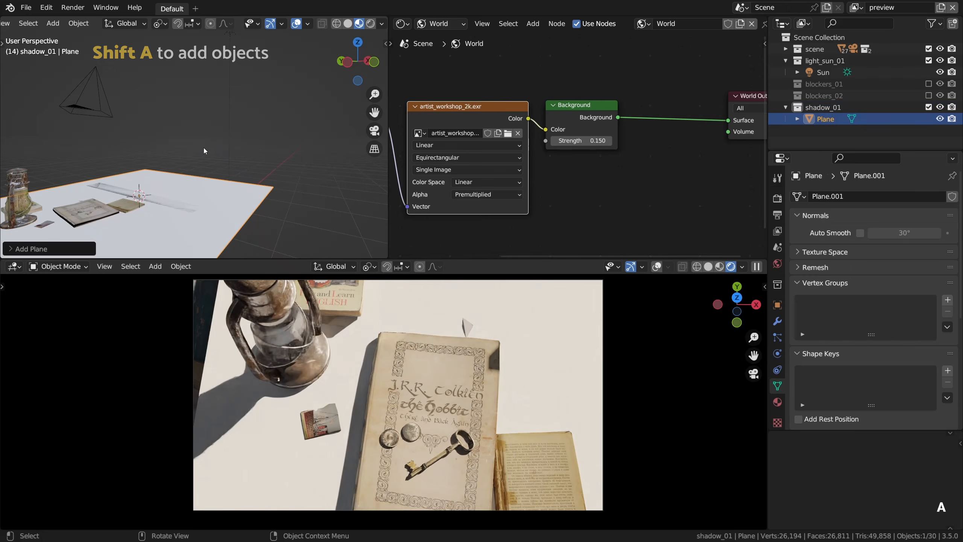
Rotate the plane -90 degrees around the global Y axis so it stands upright beside the table
{"action": "type", "text": "rxy-90"}
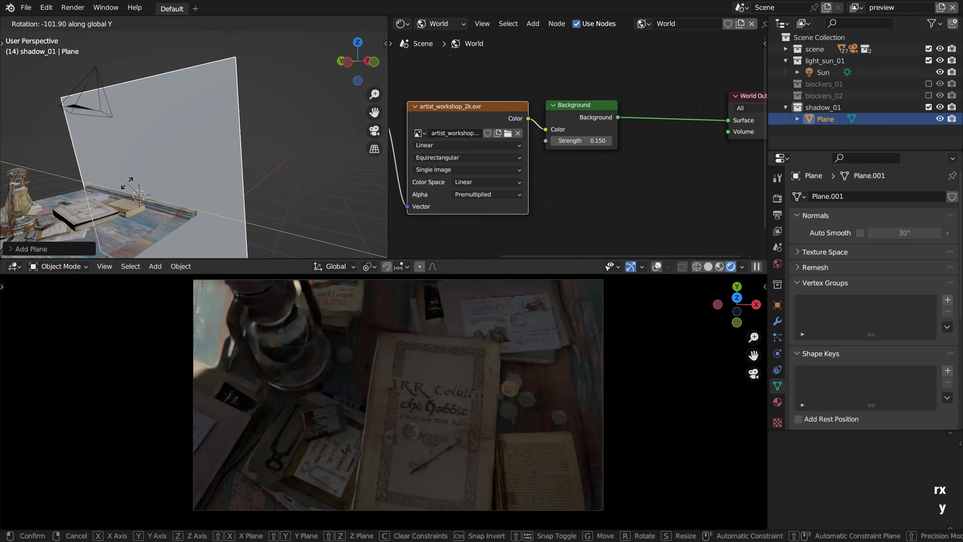
{"action": "left_click", "coordinate": [140, 193]}
{"action": "scroll", "coordinate": [141, 191], "scroll_direction": "down", "scroll_amount": 2}
{"action": "middle_click_drag", "start_coordinate": [160, 181], "coordinate": [191, 200], "text": "alt"}
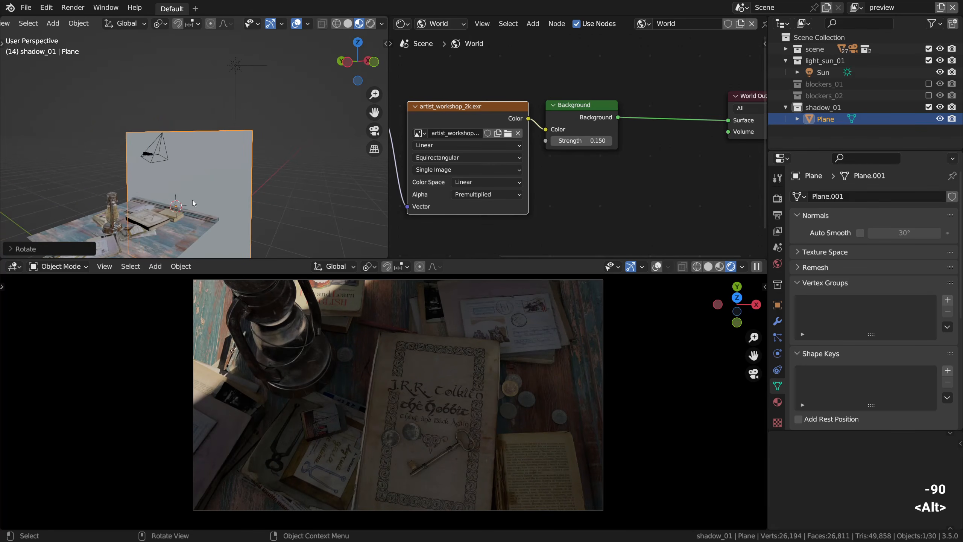
Scale up the upright plane and raise it about 0.5 m along global Z
{"action": "key", "text": "s"}
{"action": "left_click", "coordinate": [239, 187]}
{"action": "key", "text": "g"}
{"action": "key", "text": "z"}
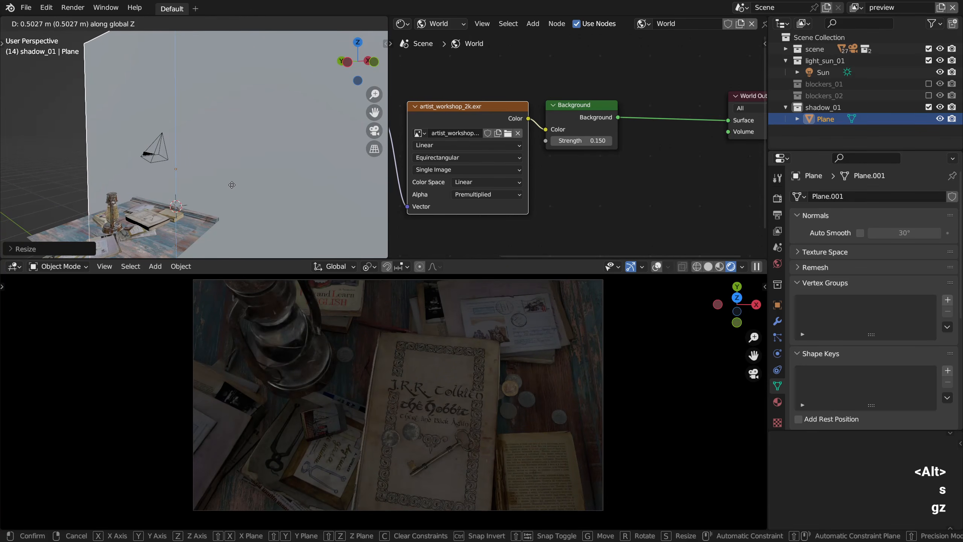
Move the plane about 0.3 m horizontally with global Z locked and shift it freely by about 0.22 m between sun and still life
{"action": "key", "text": "shift+z"}
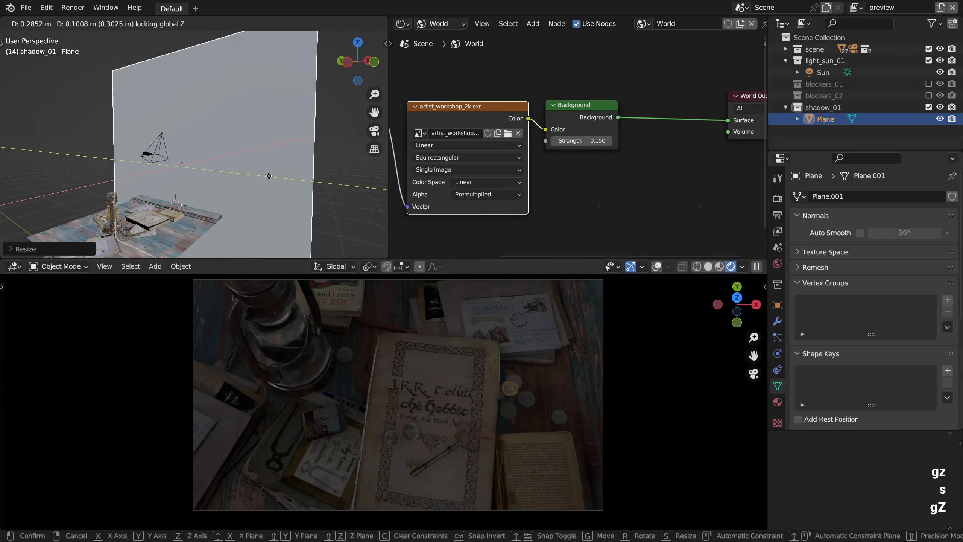
{"action": "left_click", "coordinate": [234, 192]}
{"action": "mouse_move", "coordinate": [232, 194]}
{"action": "left_mouse_down", "text": "alt"}
{"action": "mouse_move", "coordinate": [137, 203]}
{"action": "mouse_move", "coordinate": [213, 204]}
{"action": "mouse_move", "coordinate": [226, 200]}
{"action": "mouse_move", "coordinate": [224, 184]}
{"action": "mouse_move", "coordinate": [219, 194]}
{"action": "left_mouse_up", "text": "alt"}
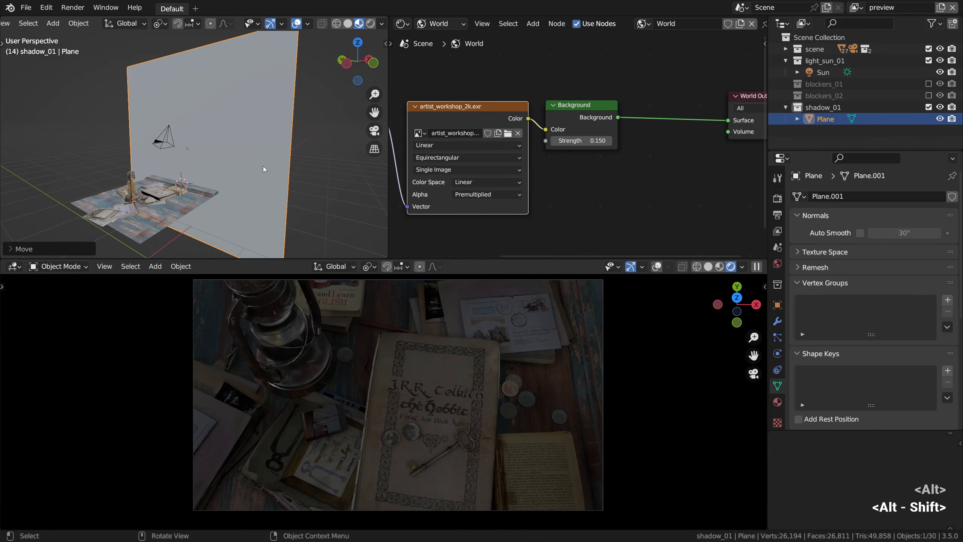
{"action": "key", "text": "g"}
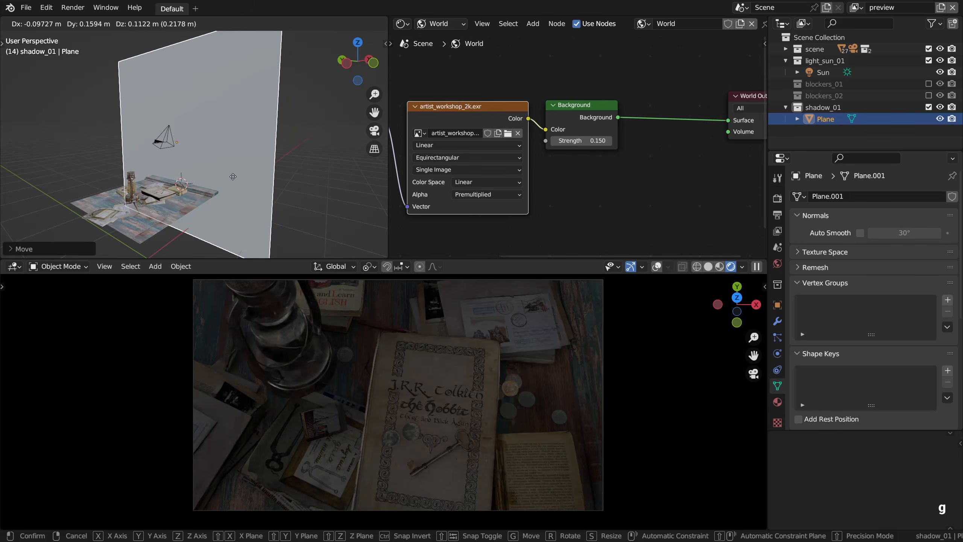
{"action": "left_click", "coordinate": [232, 176]}
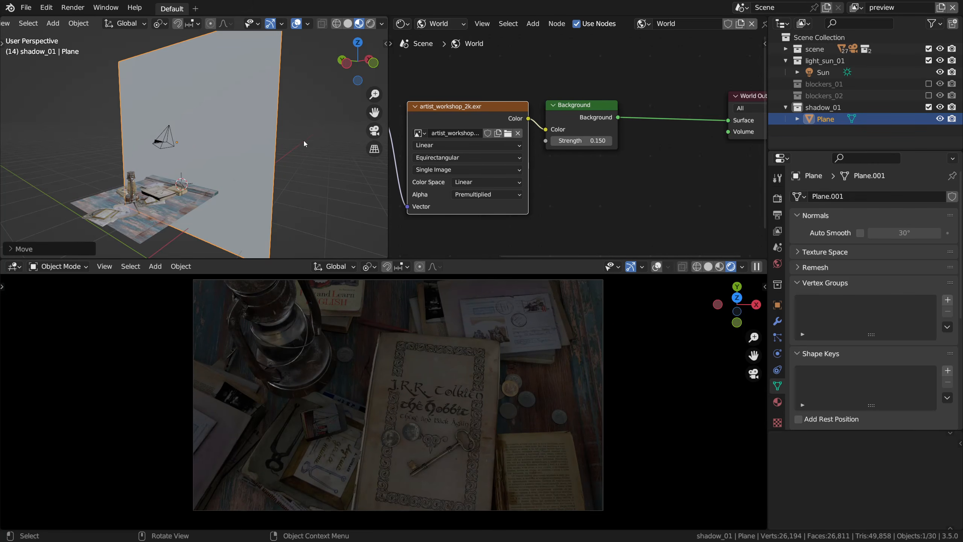
Switch the shader nodes from World to Object and give the plane a new material named shadow_01
{"action": "left_click", "coordinate": [440, 24]}
{"action": "left_click", "coordinate": [437, 35]}
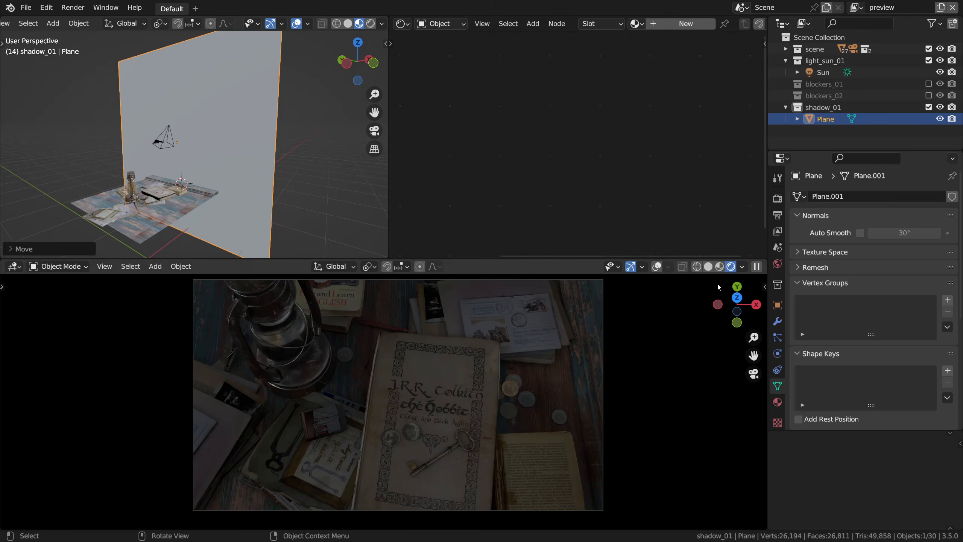
{"action": "left_click", "coordinate": [777, 402]}
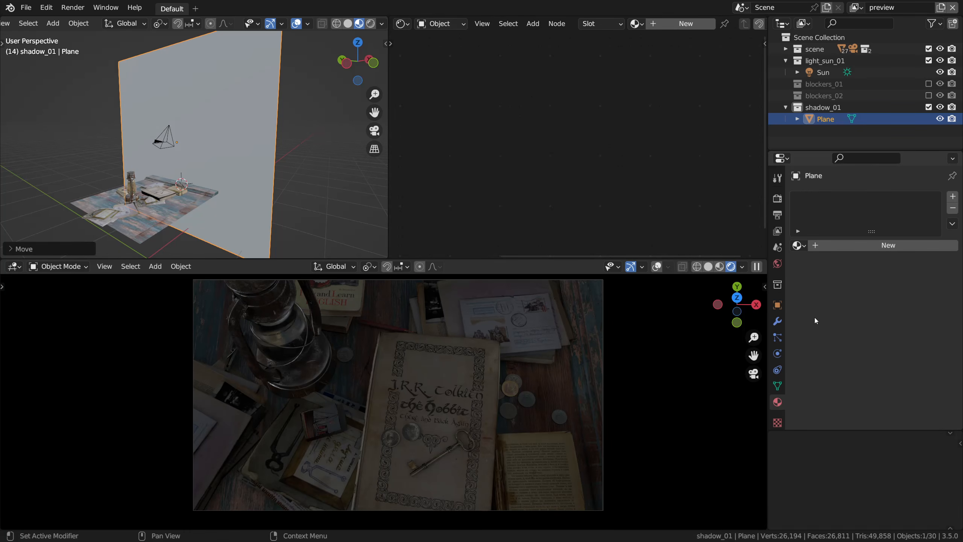
{"action": "left_click", "coordinate": [849, 249]}
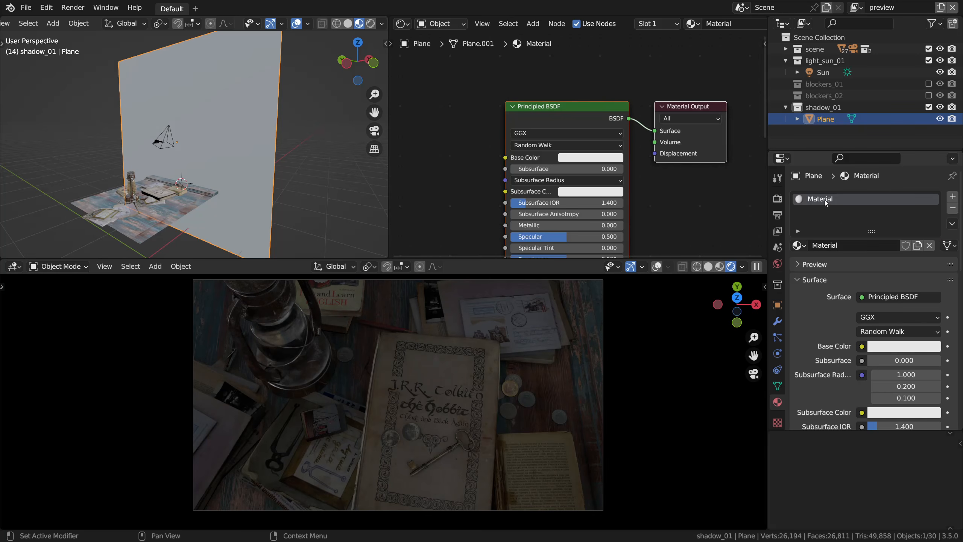
{"action": "type", "text": "shadow_01"}
{"action": "key", "text": "Return"}
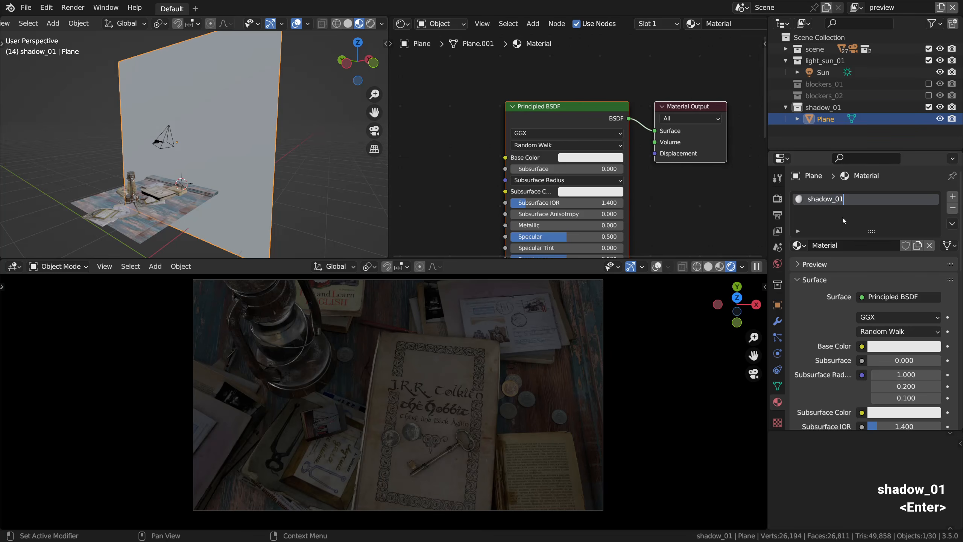
Replace the material's Principled BSDF with a Transparent BSDF connected to the Surface output, keeping its color white
{"action": "left_click", "coordinate": [606, 121]}
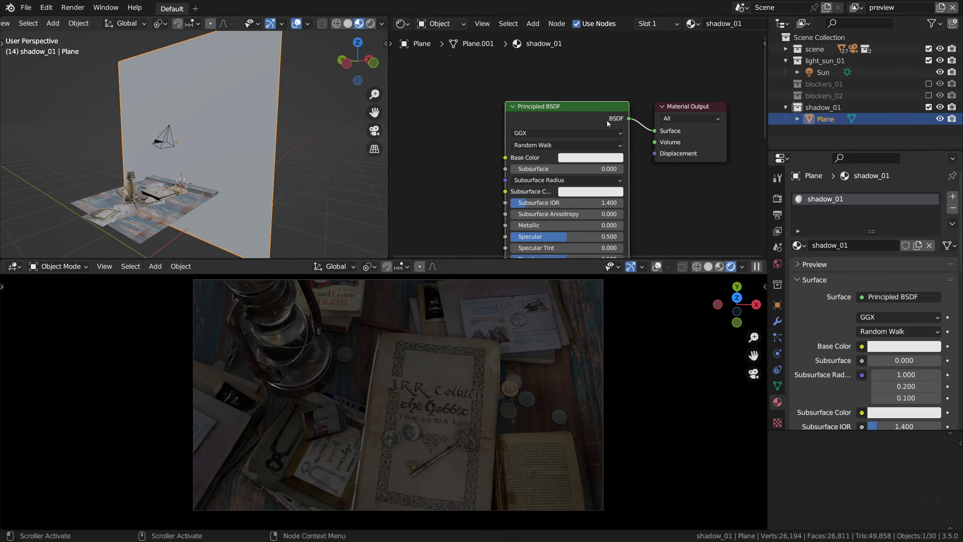
{"action": "key", "text": "x"}
{"action": "key", "text": "shift+a"}
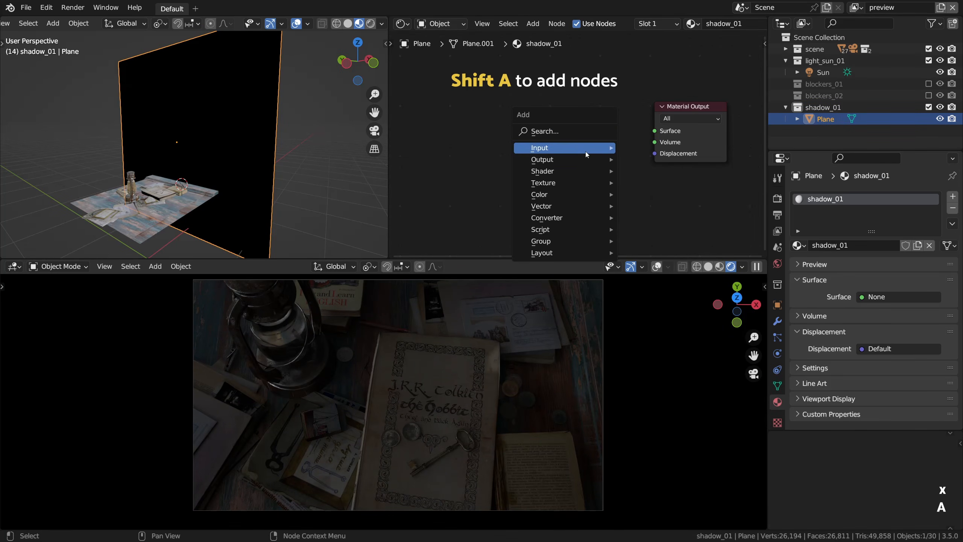
{"action": "mouse_move", "coordinate": [580, 170]}
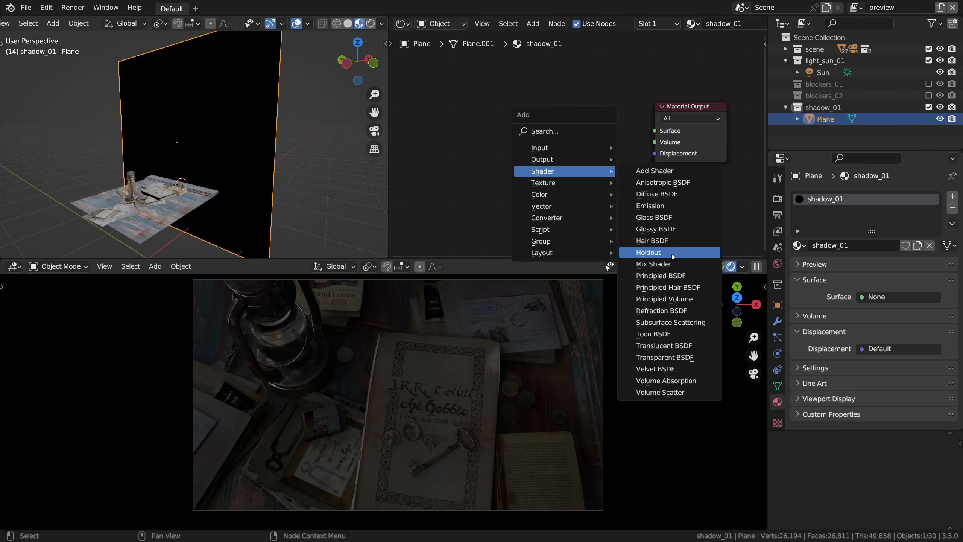
{"action": "left_click", "coordinate": [679, 357]}
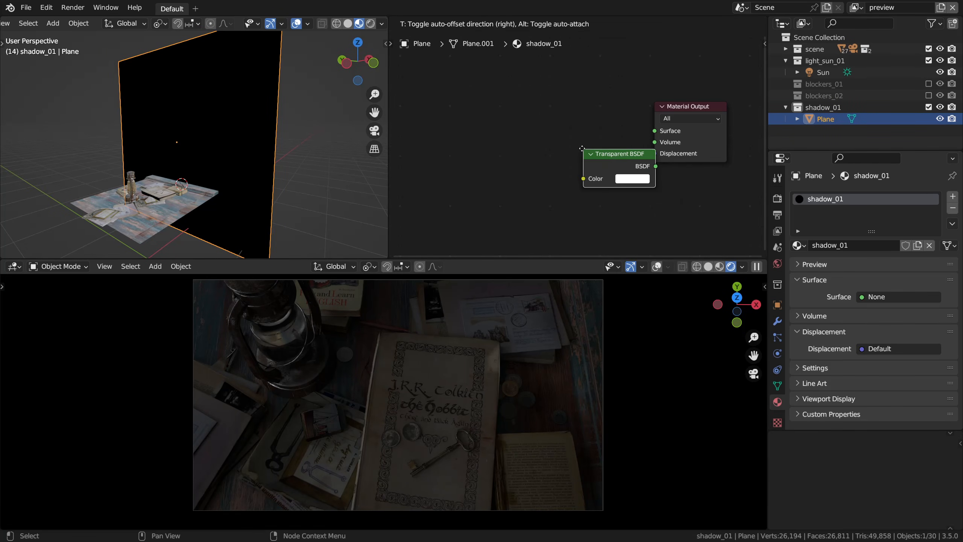
{"action": "left_click", "coordinate": [555, 110]}
{"action": "scroll", "coordinate": [612, 127], "scroll_direction": "up", "scroll_amount": 1}
{"action": "left_click_drag", "start_coordinate": [629, 124], "coordinate": [666, 132]}
{"action": "middle_click_drag", "start_coordinate": [609, 144], "coordinate": [624, 142]}
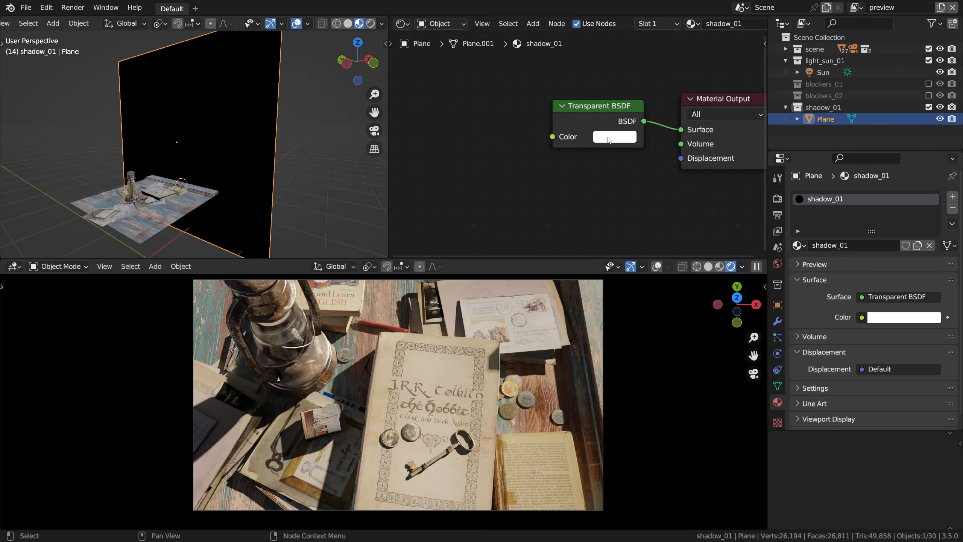
{"action": "left_click", "coordinate": [624, 140]}
{"action": "mouse_move", "coordinate": [702, 158]}
{"action": "left_mouse_down"}
{"action": "mouse_move", "coordinate": [702, 242]}
{"action": "mouse_move", "coordinate": [702, 150]}
{"action": "left_mouse_up"}
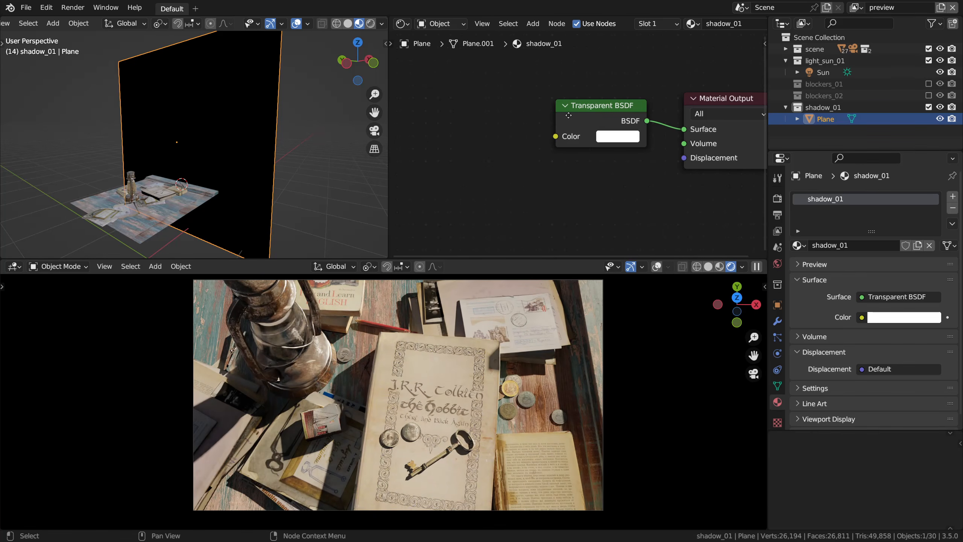
Add an Image Texture with Mapping and Texture Coordinate nodes feeding the Transparent BSDF color, and reposition the new nodes
{"action": "middle_click_drag", "start_coordinate": [563, 117], "coordinate": [685, 102]}
{"action": "left_click", "coordinate": [685, 102]}
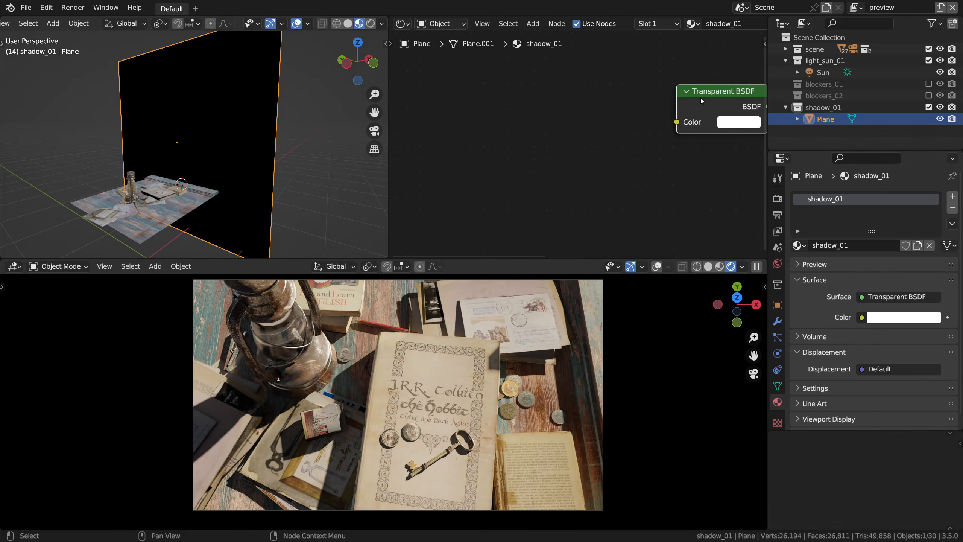
{"action": "key", "text": "ctrl+t"}
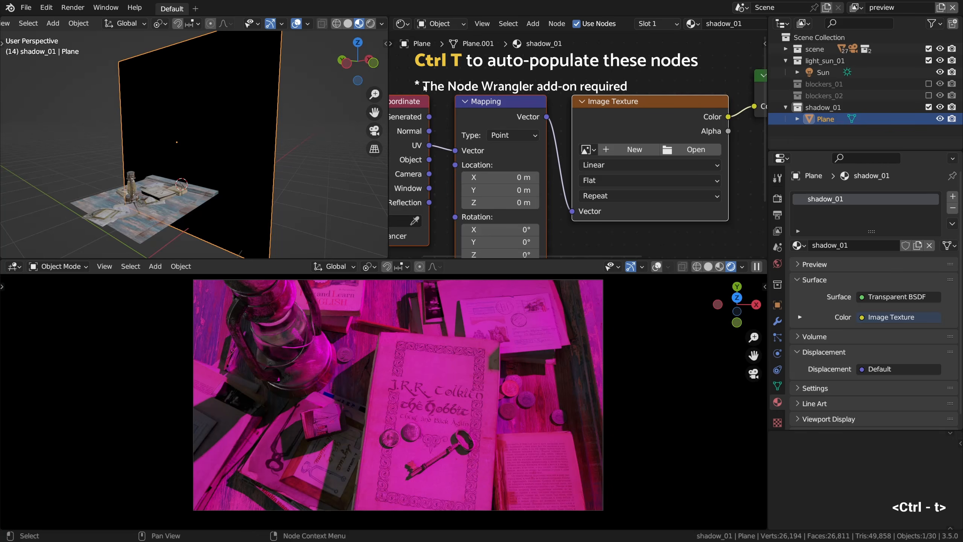
{"action": "left_click_drag", "start_coordinate": [418, 86], "coordinate": [672, 140]}
{"action": "key", "text": "g"}
{"action": "left_click", "coordinate": [663, 117]}
{"action": "middle_click_drag", "start_coordinate": [664, 117], "coordinate": [573, 94]}
{"action": "scroll", "coordinate": [561, 122], "scroll_direction": "up", "scroll_amount": 1}
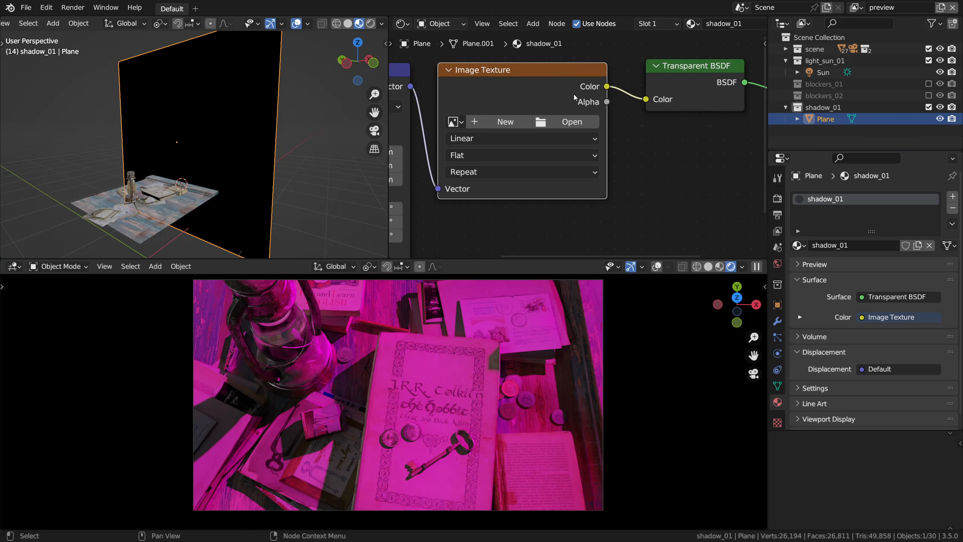
Load tree_alpha_01.png into the Image Texture node
{"action": "left_click", "coordinate": [573, 124]}
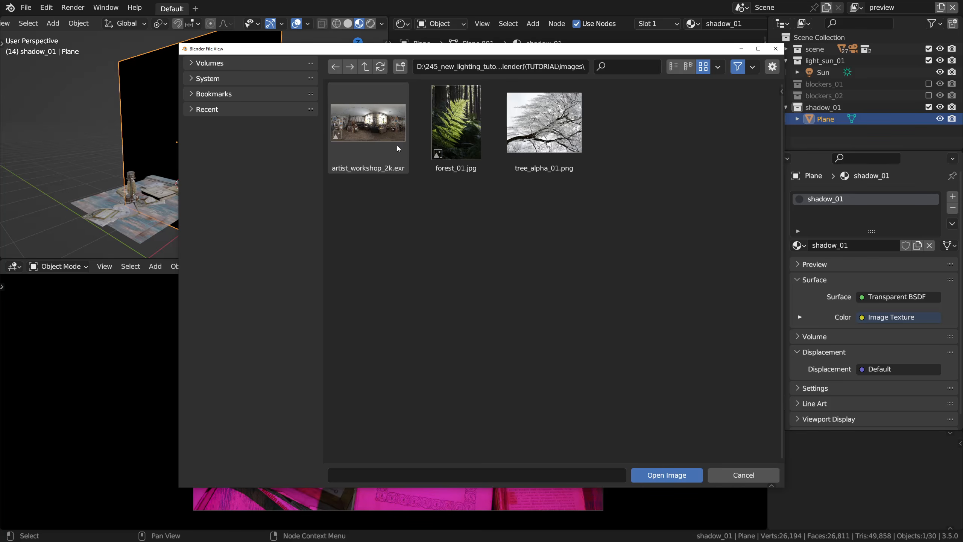
{"action": "left_click", "coordinate": [536, 144]}
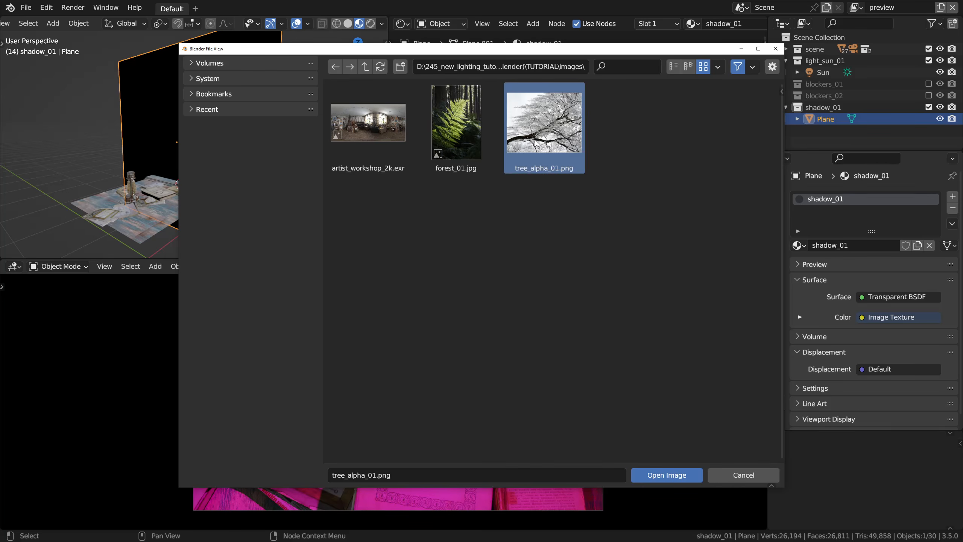
{"action": "double_click", "coordinate": [555, 146]}
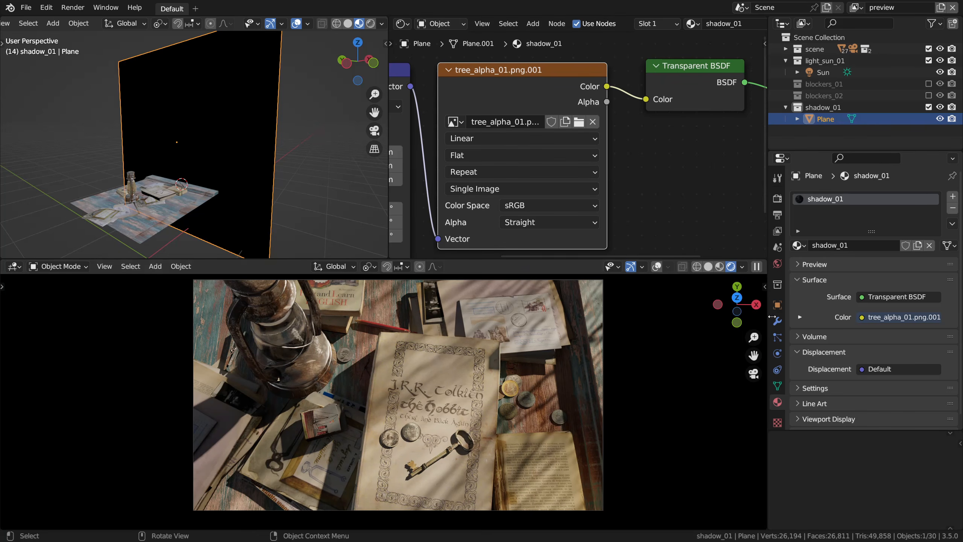
Set the shadow_01 material's viewport blend mode to Alpha Blend
{"action": "scroll", "coordinate": [828, 384], "scroll_direction": "down", "scroll_amount": 1}
{"action": "left_click", "coordinate": [832, 405]}
{"action": "scroll", "coordinate": [830, 400], "scroll_direction": "down", "scroll_amount": 9}
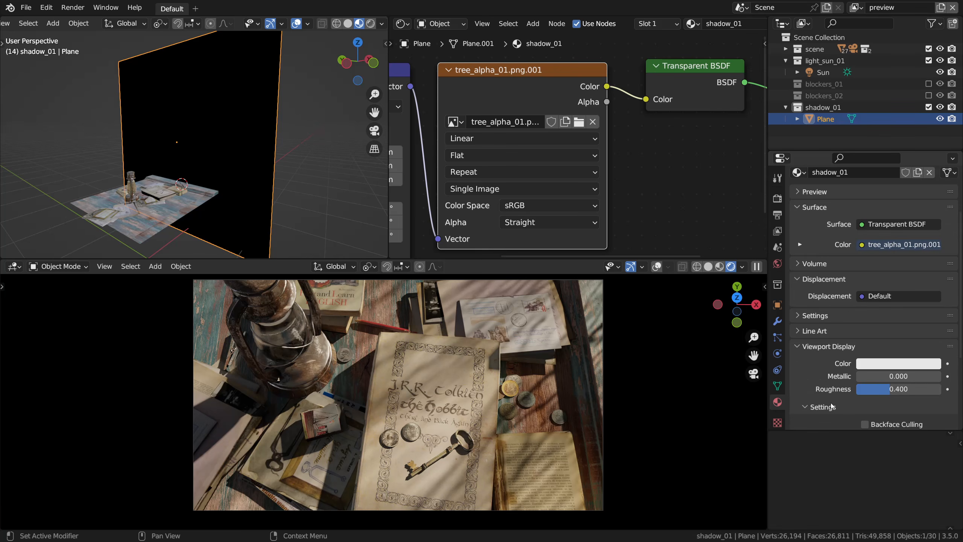
{"action": "left_click", "coordinate": [872, 363]}
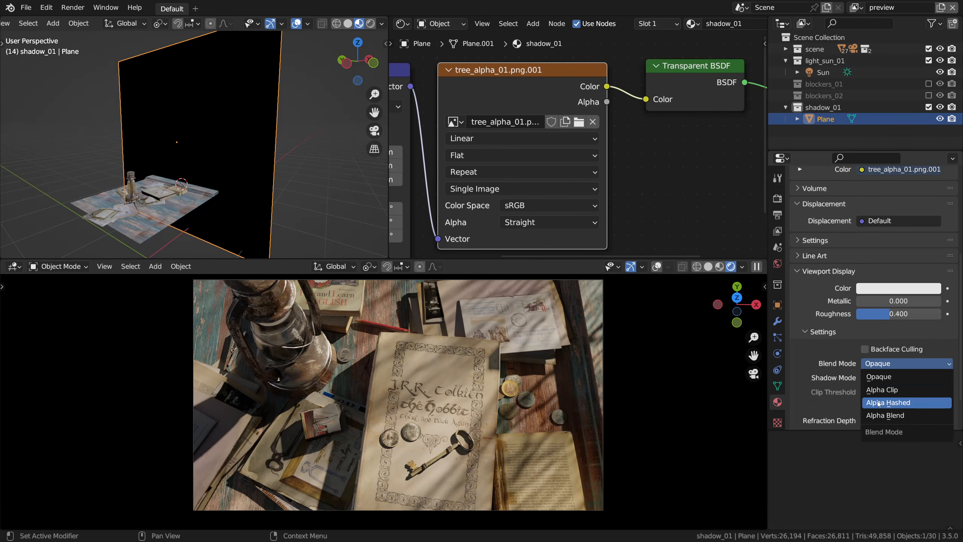
{"action": "left_click", "coordinate": [877, 415]}
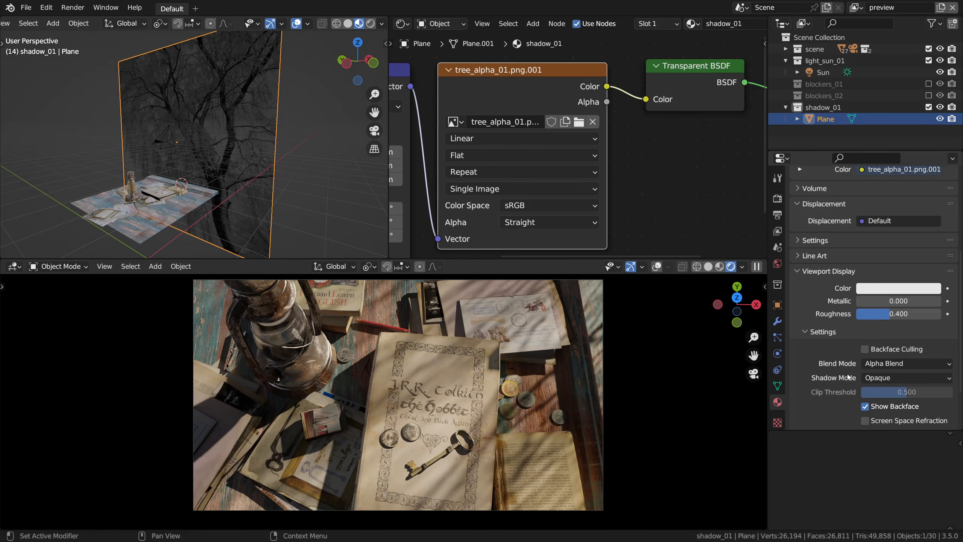
{"action": "scroll", "coordinate": [845, 370], "scroll_direction": "up", "scroll_amount": 1}
{"action": "scroll", "coordinate": [819, 292], "scroll_direction": "up", "scroll_amount": 8}
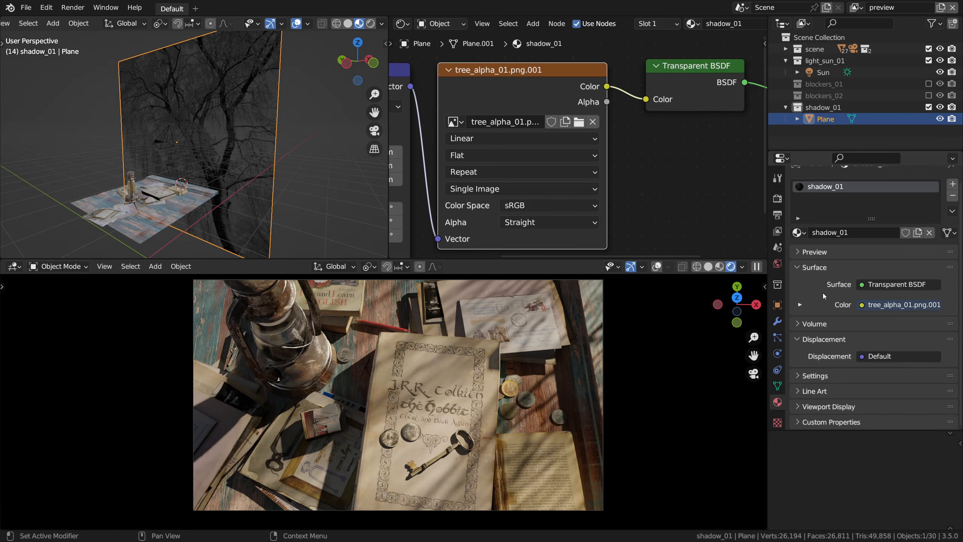
{"action": "scroll", "coordinate": [823, 297], "scroll_direction": "up", "scroll_amount": 1}
Move the texture nodes away from the Transparent BSDF to make room for another node between them
{"action": "scroll", "coordinate": [667, 225], "scroll_direction": "down", "scroll_amount": 4}
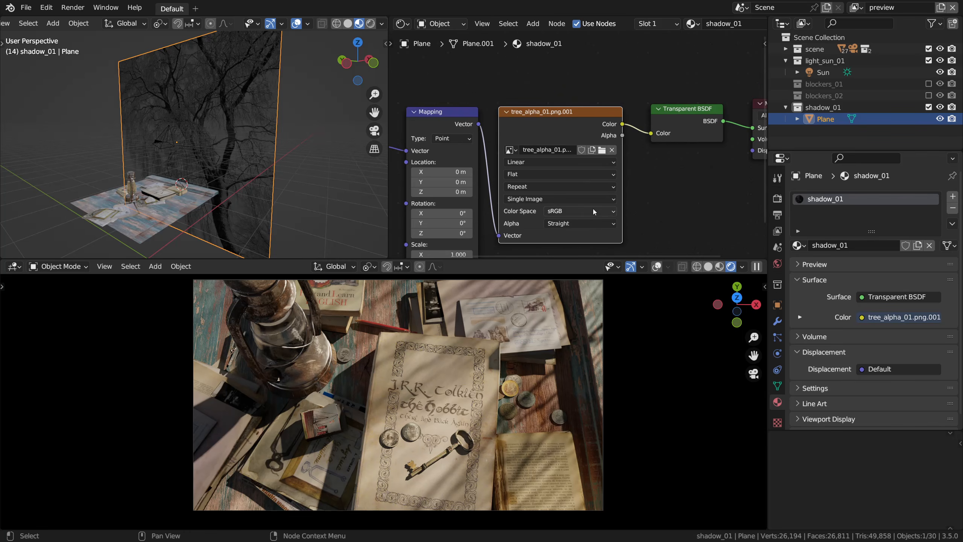
{"action": "middle_click_drag", "start_coordinate": [593, 203], "coordinate": [605, 184]}
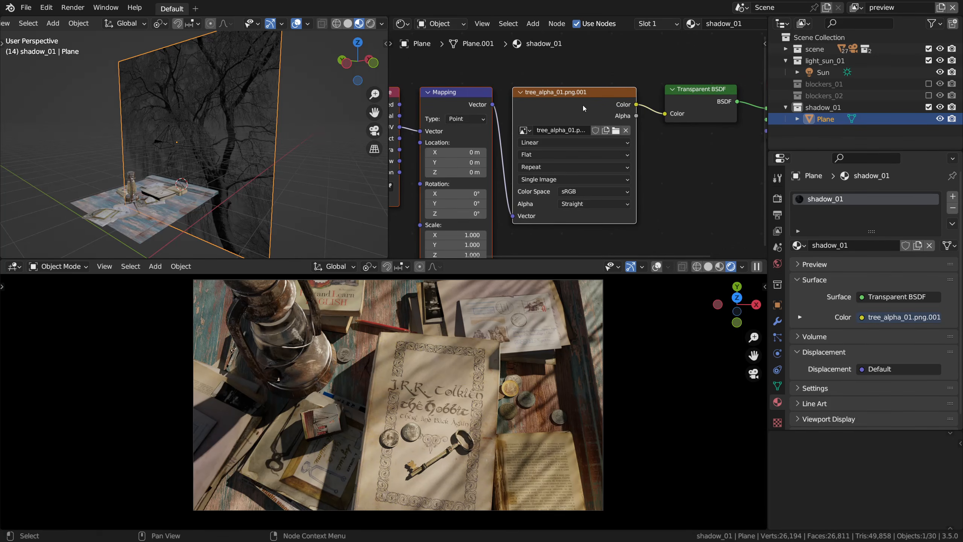
{"action": "key", "text": "g"}
{"action": "left_click", "coordinate": [437, 109]}
{"action": "scroll", "coordinate": [224, 125], "scroll_direction": "up", "scroll_amount": 1}
Try shifting the tree plane to test how its branch shadows travel across the still life
{"action": "mouse_move", "coordinate": [208, 125]}
{"action": "left_mouse_down", "text": "alt"}
{"action": "mouse_move", "coordinate": [234, 125]}
{"action": "mouse_move", "coordinate": [205, 127]}
{"action": "left_mouse_up", "text": "alt"}
{"action": "key", "text": "g"}
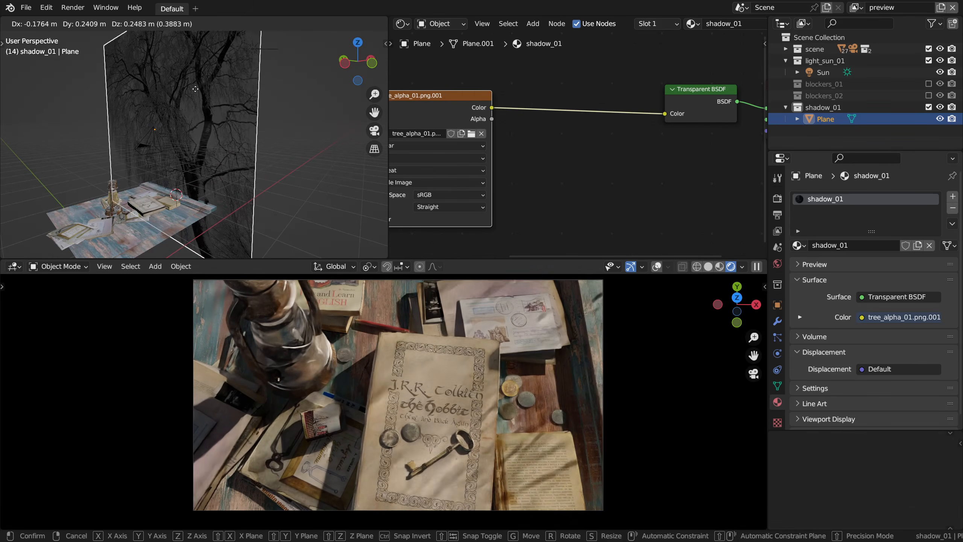
{"action": "left_click", "coordinate": [208, 145]}
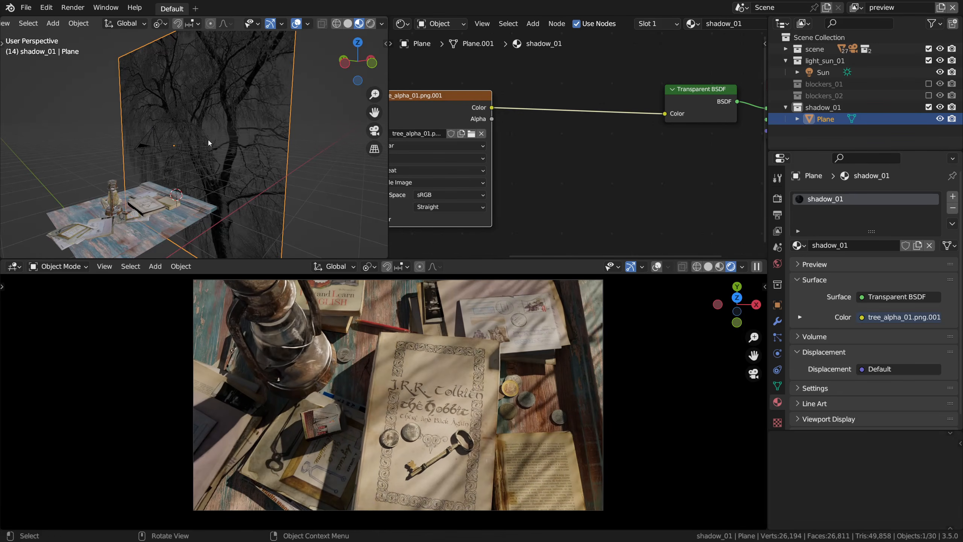
{"action": "scroll", "coordinate": [209, 145], "scroll_direction": "down", "scroll_amount": 2}
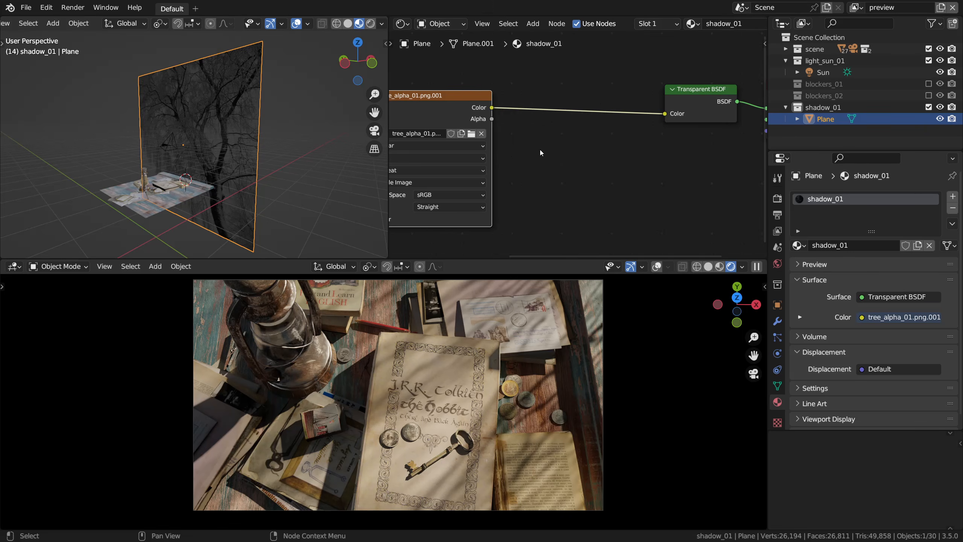
Insert a ColorRamp node between the tree image texture's color and the Transparent BSDF
{"action": "scroll", "coordinate": [545, 152], "scroll_direction": "up", "scroll_amount": 1}
{"action": "key", "text": "shift+a"}
{"action": "mouse_move", "coordinate": [545, 187]}
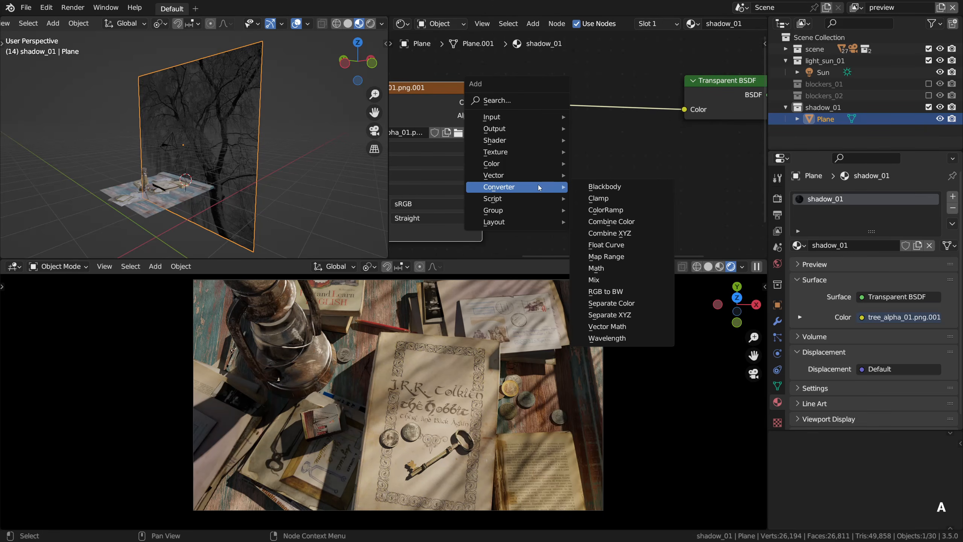
{"action": "left_click", "coordinate": [584, 213]}
{"action": "left_click", "coordinate": [540, 103]}
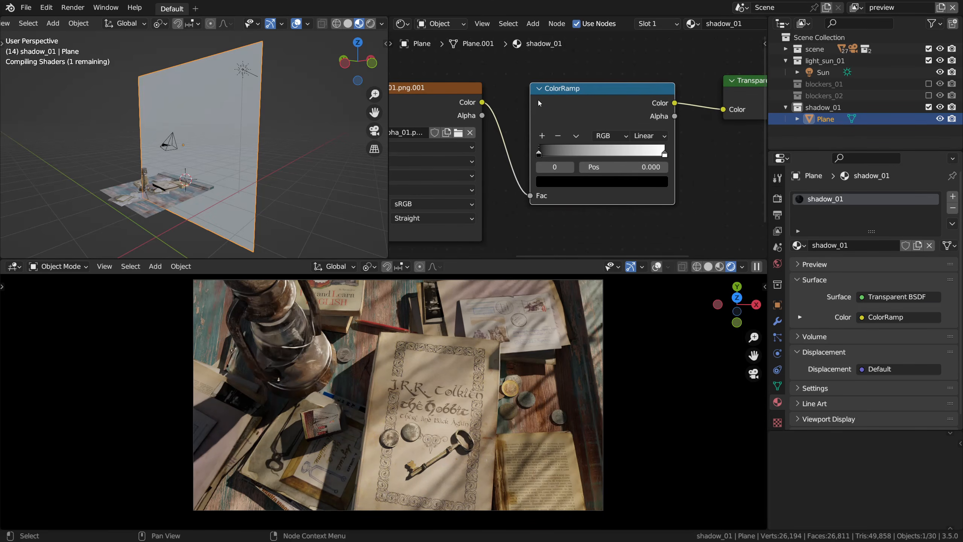
Try different positions for the ColorRamp's black stop and settle at about 0.287 to strengthen the branch shadows
{"action": "middle_click_drag", "start_coordinate": [563, 130], "coordinate": [538, 130]}
{"action": "scroll", "coordinate": [538, 129], "scroll_direction": "up", "scroll_amount": 1}
{"action": "left_click_drag", "start_coordinate": [515, 154], "coordinate": [666, 155]}
{"action": "left_click_drag", "start_coordinate": [579, 155], "coordinate": [555, 161]}
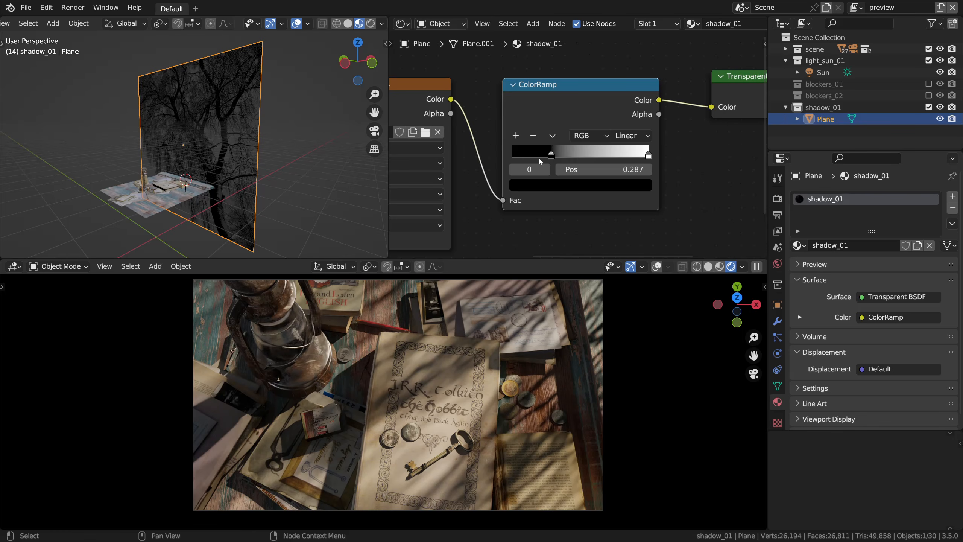
Scale the tree plane down slightly and shift it horizontally to reposition its branch shadows over the still life
{"action": "left_click_drag", "start_coordinate": [239, 160], "coordinate": [256, 149], "text": "alt"}
{"action": "key", "text": "s"}
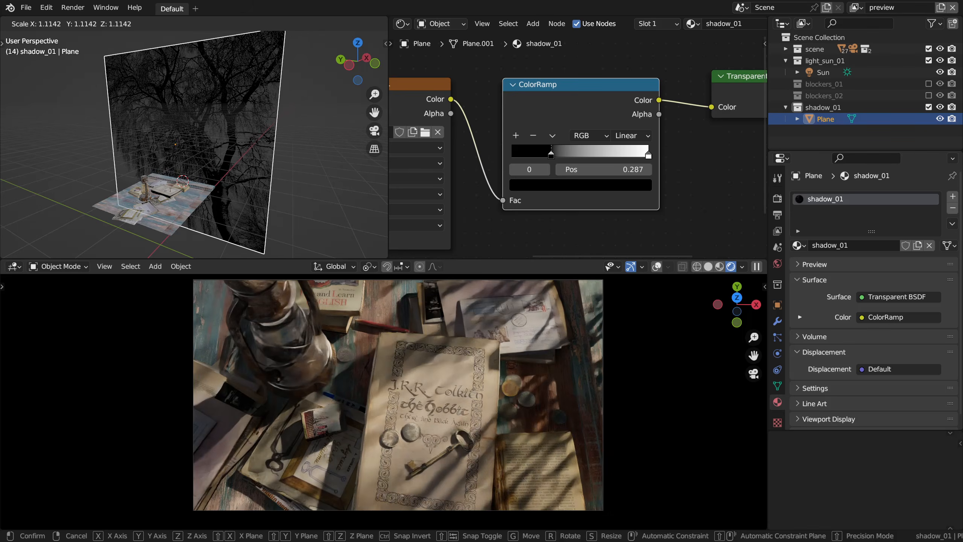
{"action": "left_click", "coordinate": [248, 152]}
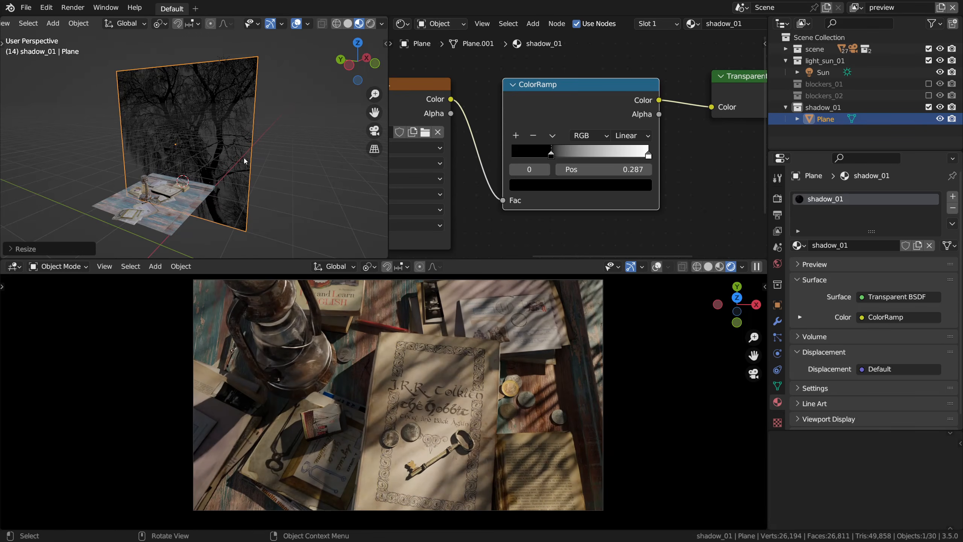
{"action": "key", "text": "g"}
{"action": "key", "text": "shift+z"}
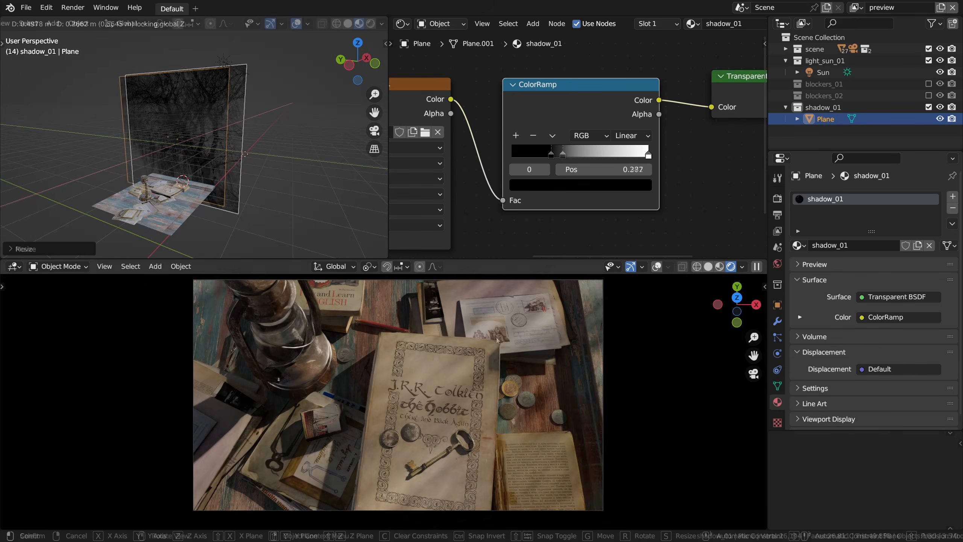
Rename the tree-textured plane object to shadow_01
{"action": "double_click", "coordinate": [825, 119]}
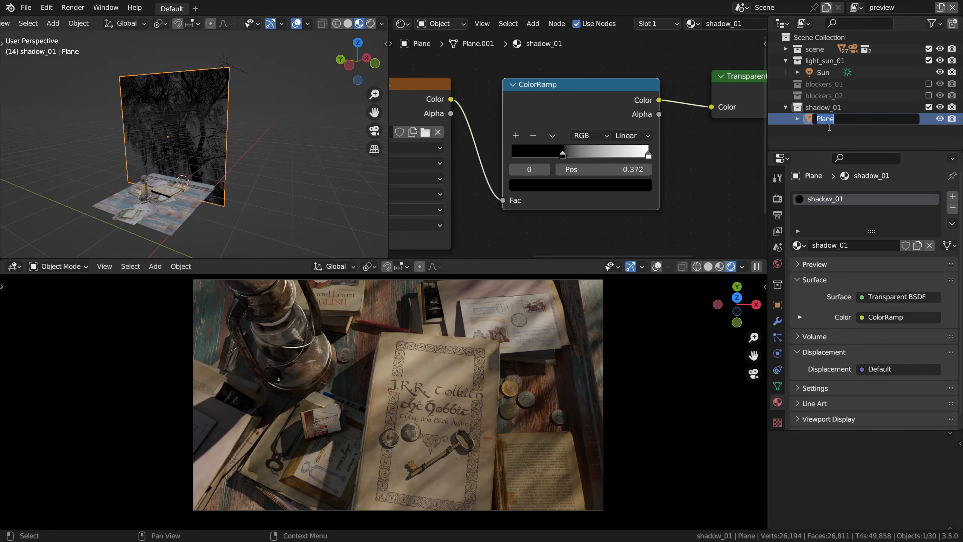
{"action": "type", "text": "shadow_01"}
{"action": "key", "text": "Return"}
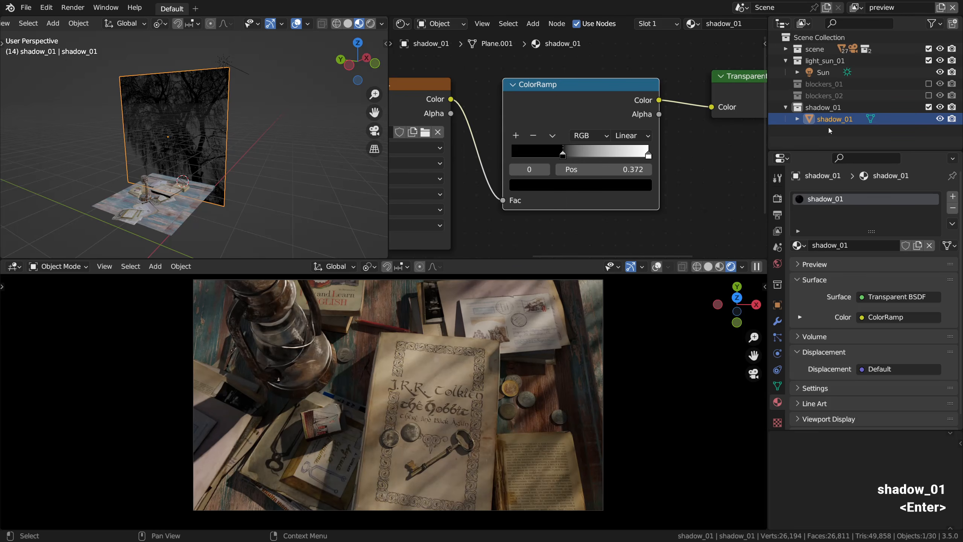
Compare the still life with and without the shadow_01 collection, leaving the collection excluded from the view layer
{"action": "left_click", "coordinate": [928, 107]}
{"action": "left_click", "coordinate": [927, 107]}
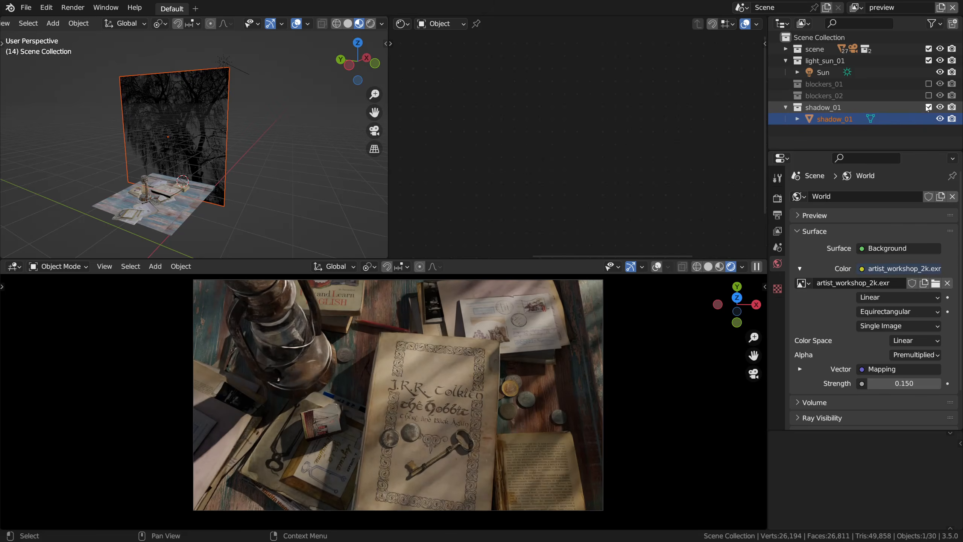
{"action": "left_click", "coordinate": [928, 107]}
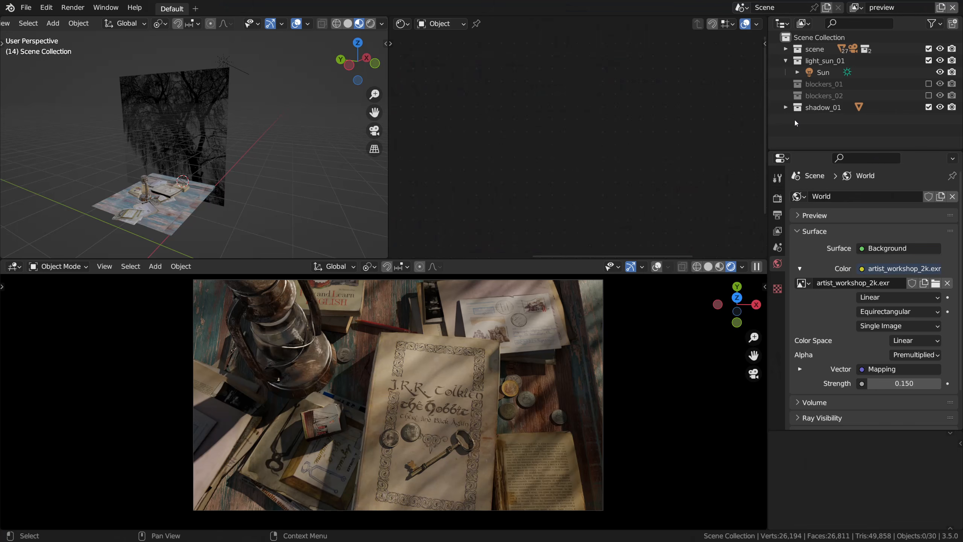
{"action": "left_click", "coordinate": [928, 107]}
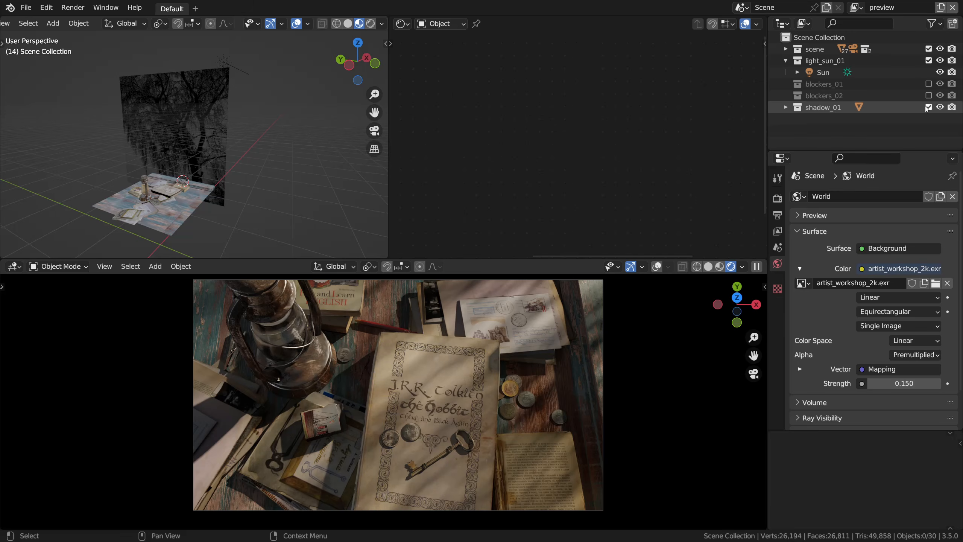
Create a new collection named light_texture_01 at the scene's top level
{"action": "right_click", "coordinate": [817, 121]}
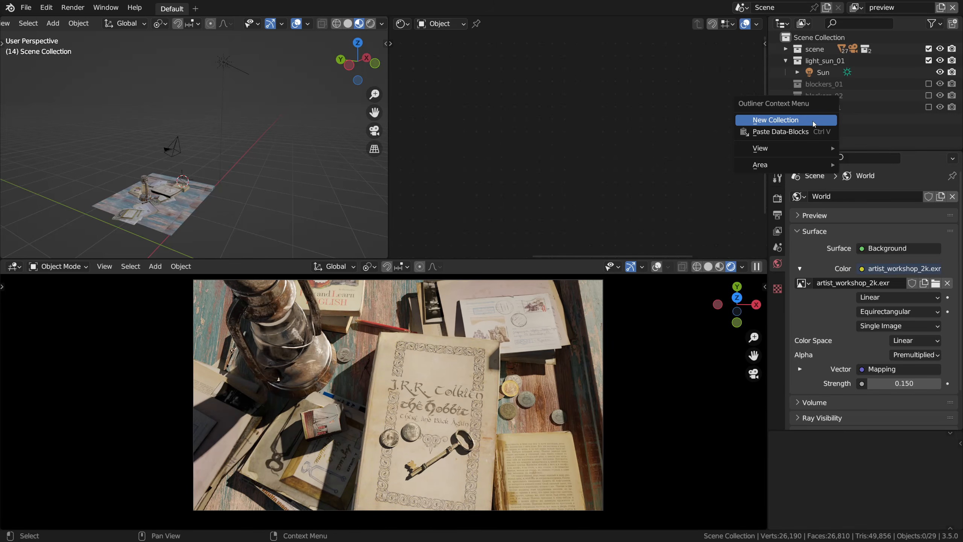
{"action": "left_click", "coordinate": [812, 120]}
{"action": "double_click", "coordinate": [814, 120]}
{"action": "type", "text": "light_texture_01"}
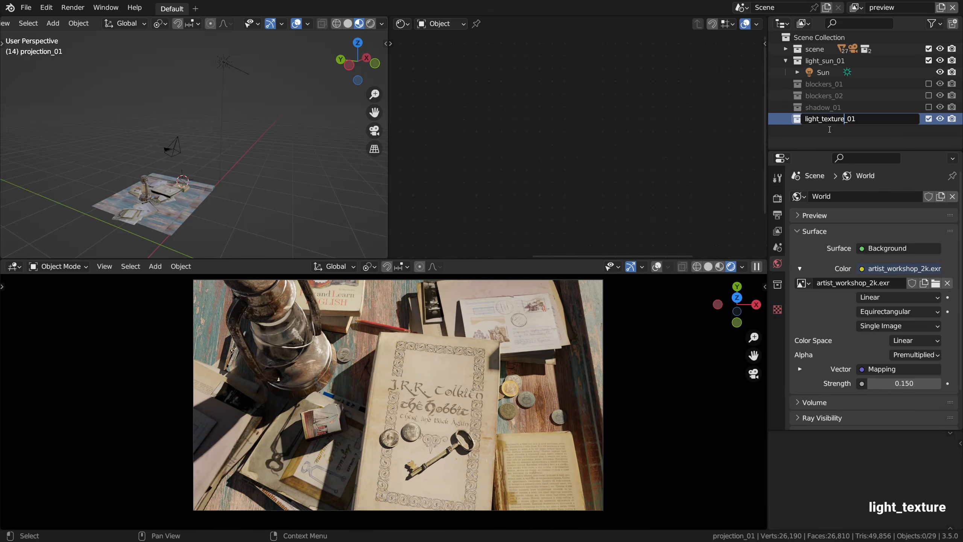
{"action": "key", "text": "Return"}
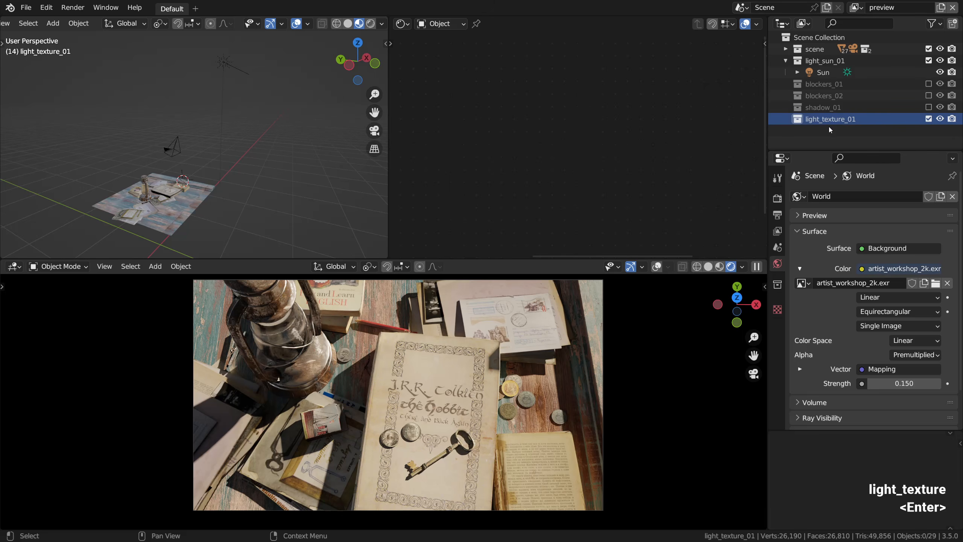
Add a spot light in the light_texture_01 collection and move it up beside the still life
{"action": "left_click_drag", "start_coordinate": [253, 185], "coordinate": [268, 74], "text": "alt"}
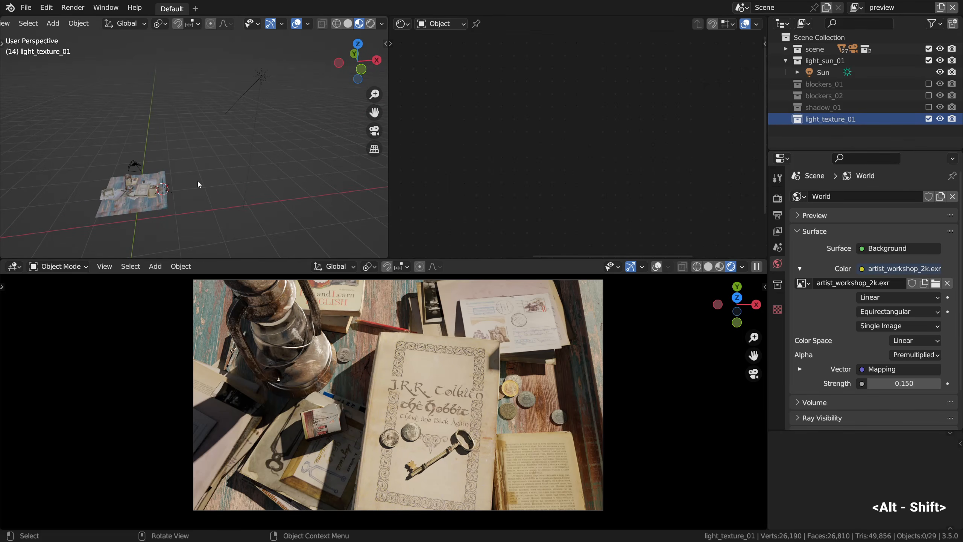
{"action": "key", "text": "shift+a"}
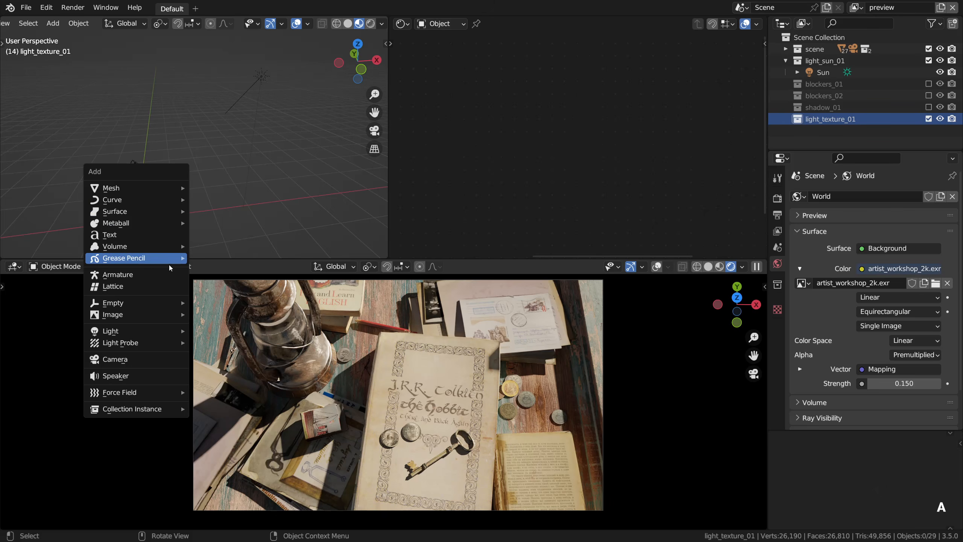
{"action": "mouse_move", "coordinate": [170, 331]}
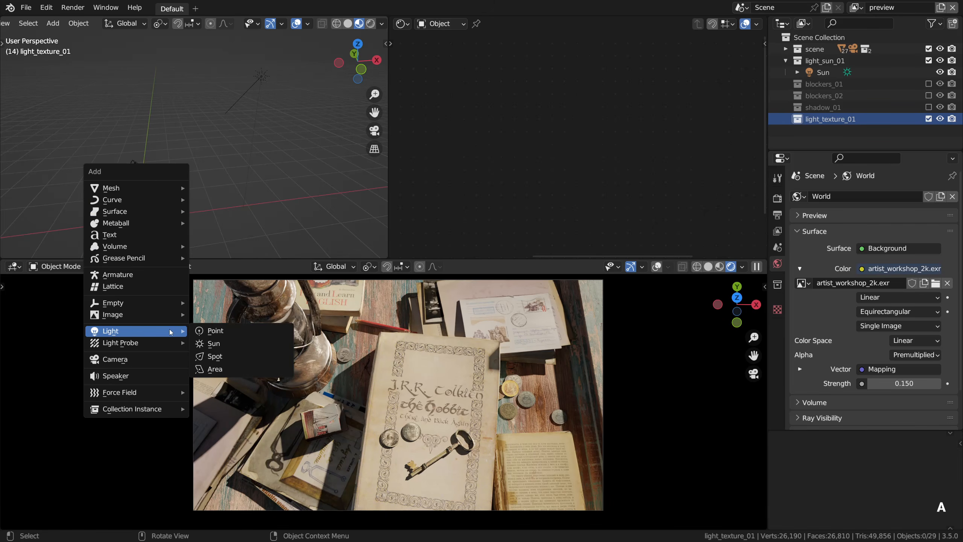
{"action": "left_click", "coordinate": [210, 358]}
{"action": "key", "text": "g"}
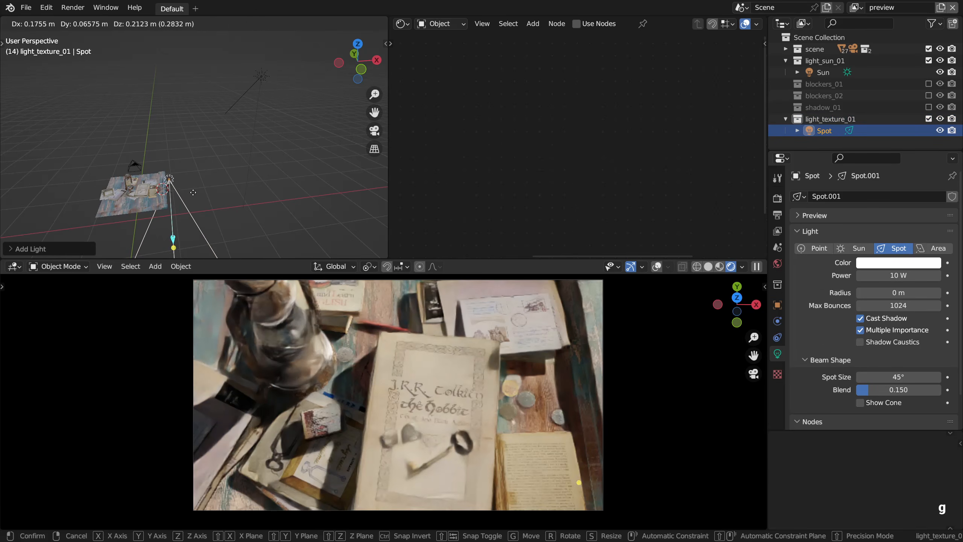
{"action": "left_click", "coordinate": [221, 161]}
{"action": "scroll", "coordinate": [221, 160], "scroll_direction": "up", "scroll_amount": 2}
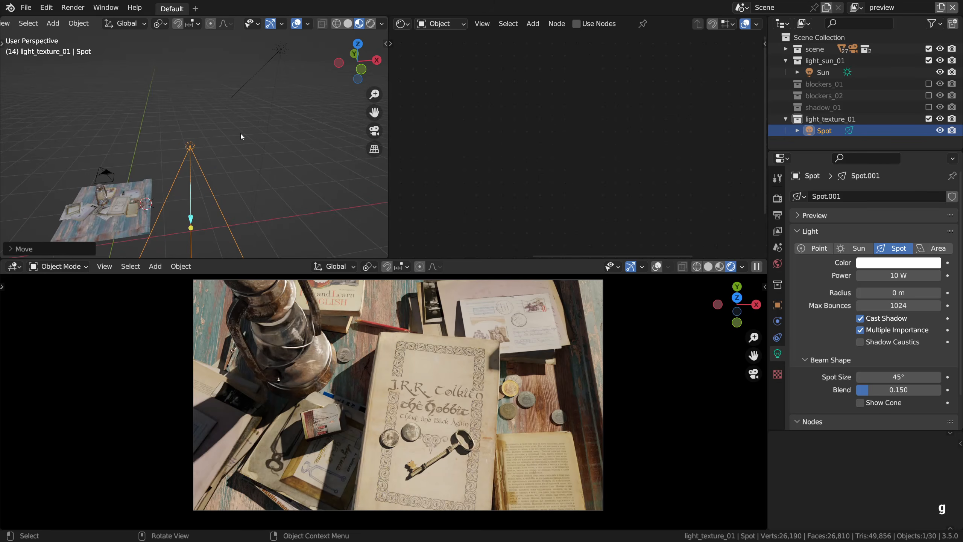
{"action": "left_click_drag", "start_coordinate": [241, 133], "coordinate": [213, 157], "text": "alt+shift"}
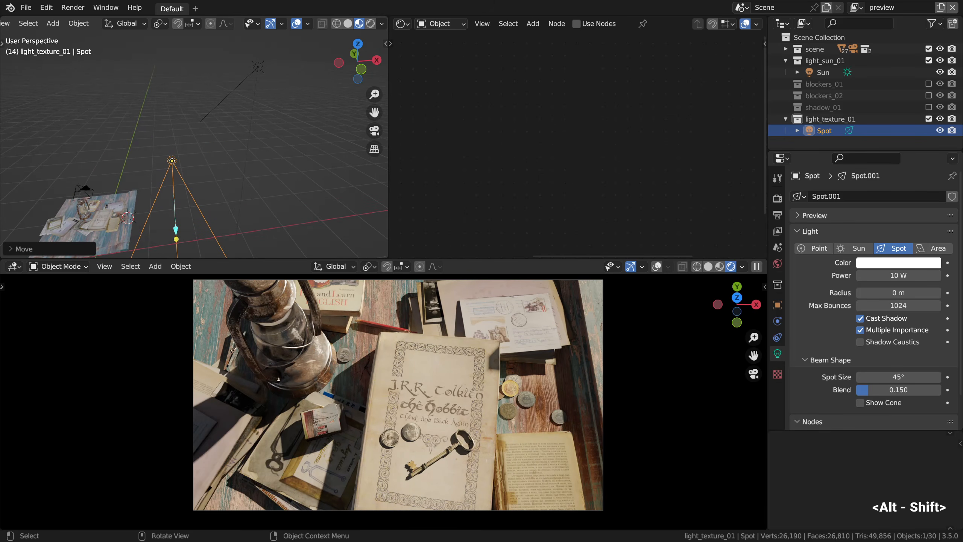
Copy the Sun's location and rotation to the spot light with Copy Attributes, and exclude the light_sun_01 collection
{"action": "left_click", "coordinate": [257, 67], "text": "shift"}
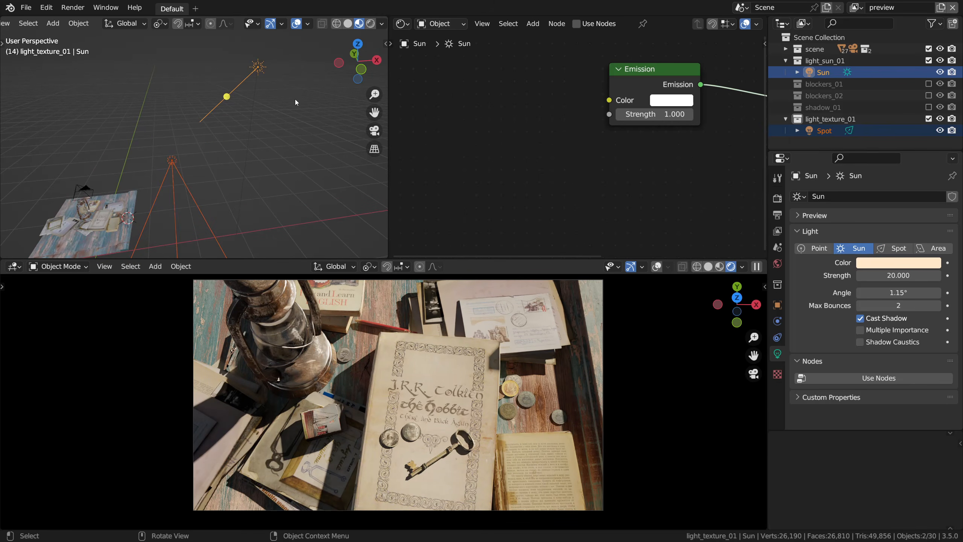
{"action": "key", "text": "ctrl+c"}
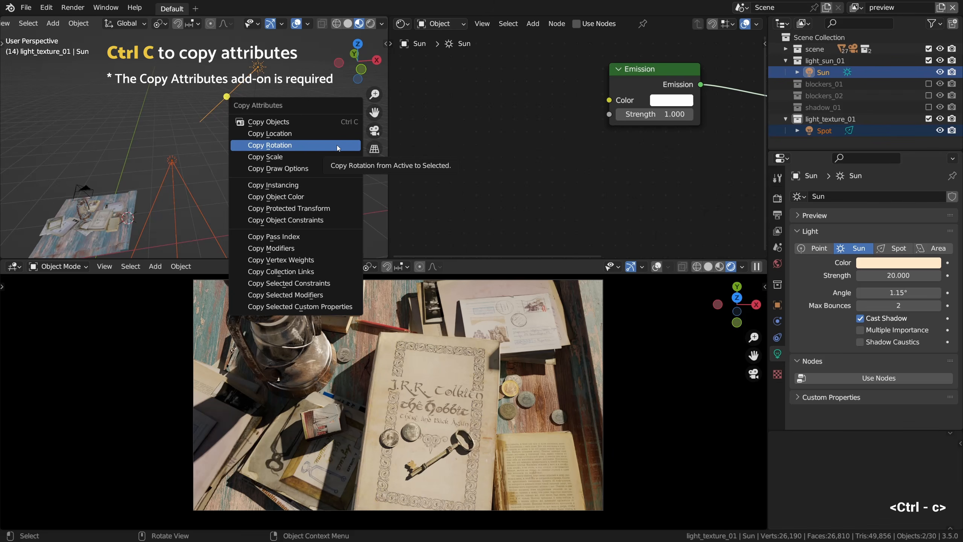
{"action": "left_click", "coordinate": [332, 134]}
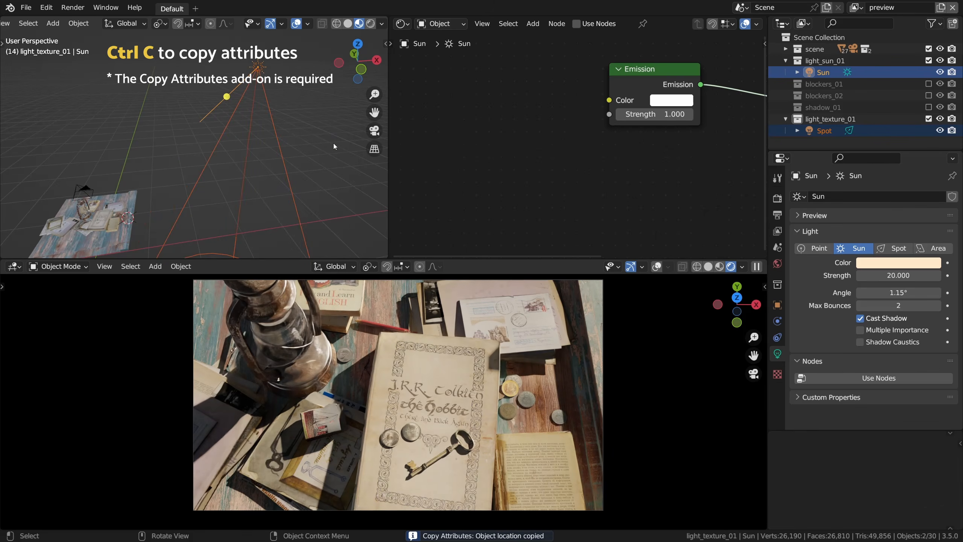
{"action": "key", "text": "ctrl+c"}
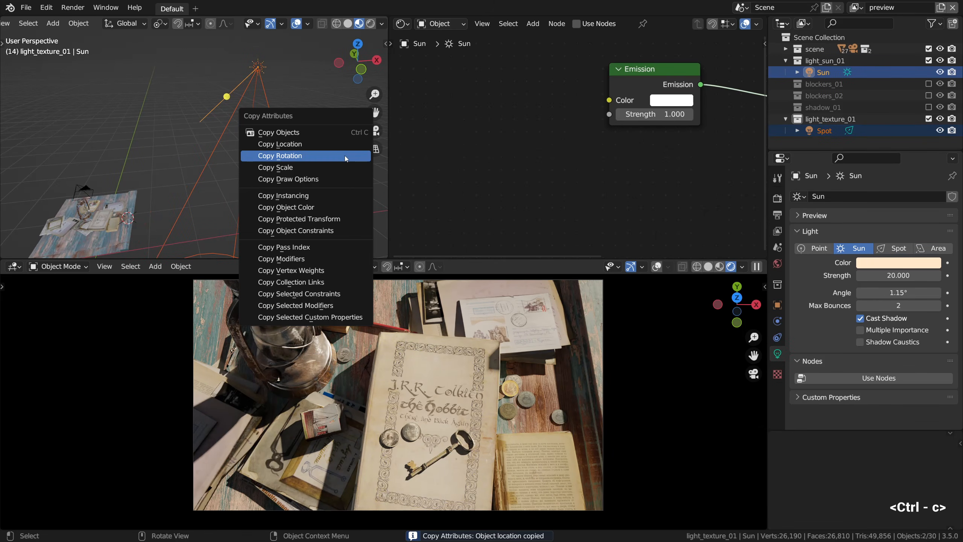
{"action": "left_click", "coordinate": [344, 155]}
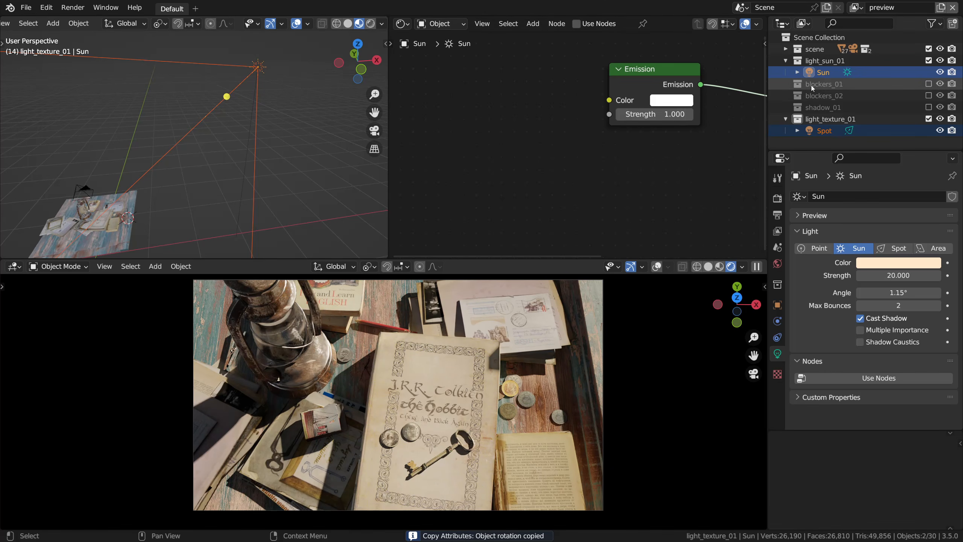
{"action": "left_click", "coordinate": [844, 64]}
{"action": "left_click", "coordinate": [926, 60]}
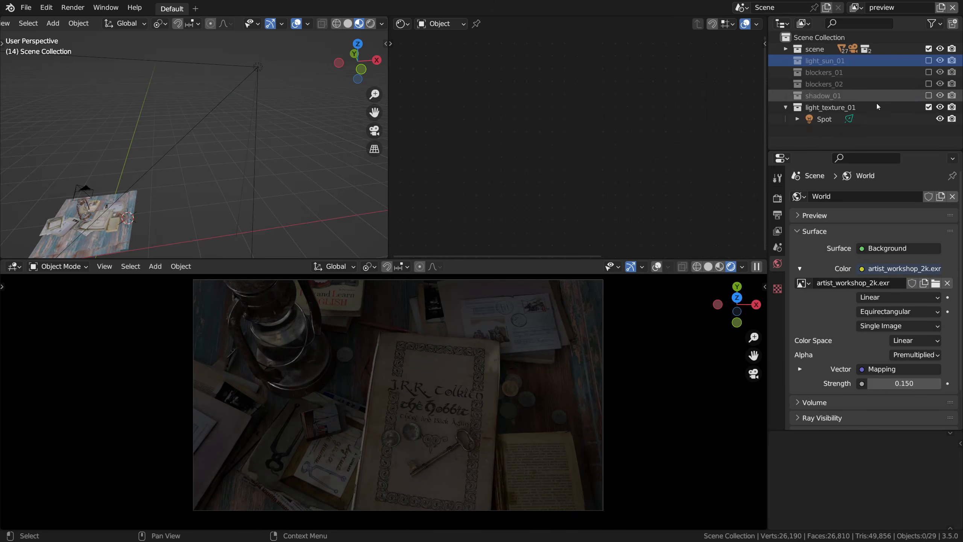
Move the spot light sideways so its beam points at the tabletop still life
{"action": "left_click", "coordinate": [833, 118]}
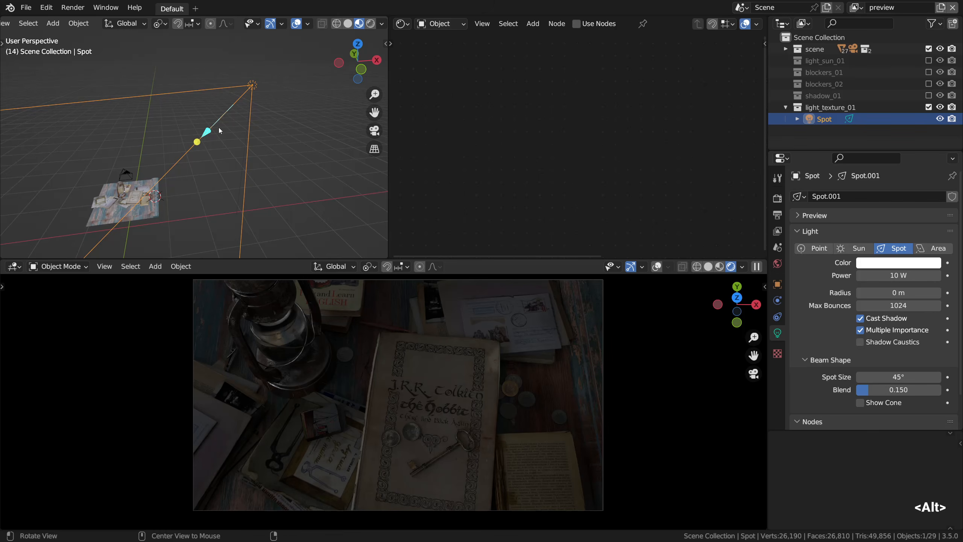
{"action": "middle_click_drag", "start_coordinate": [218, 127], "coordinate": [278, 165], "text": "alt"}
{"action": "middle_click_drag", "start_coordinate": [226, 197], "coordinate": [254, 150], "text": "alt+shift"}
{"action": "middle_click_drag", "start_coordinate": [254, 151], "coordinate": [296, 175], "text": "alt"}
{"action": "scroll", "coordinate": [266, 148], "scroll_direction": "down", "scroll_amount": 2}
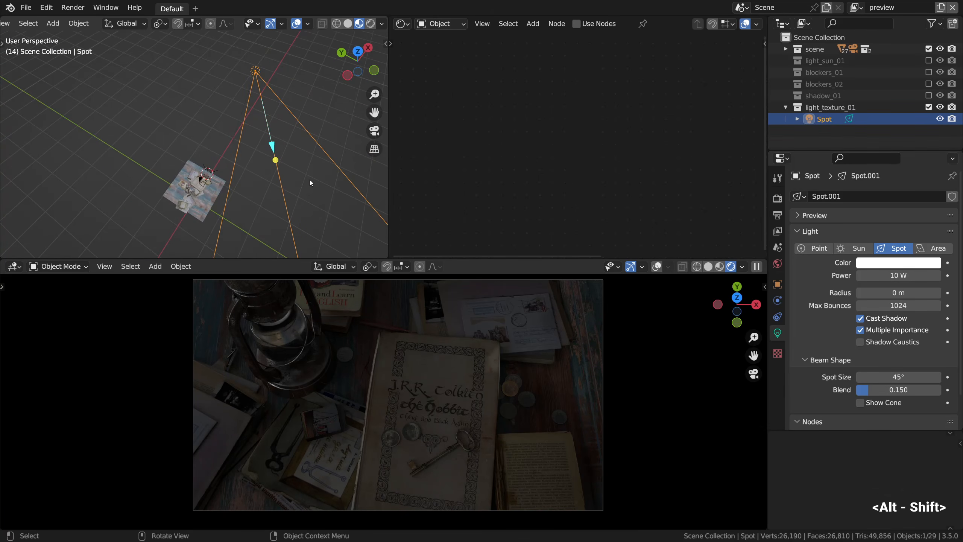
{"action": "key", "text": "g"}
{"action": "left_click", "coordinate": [224, 155]}
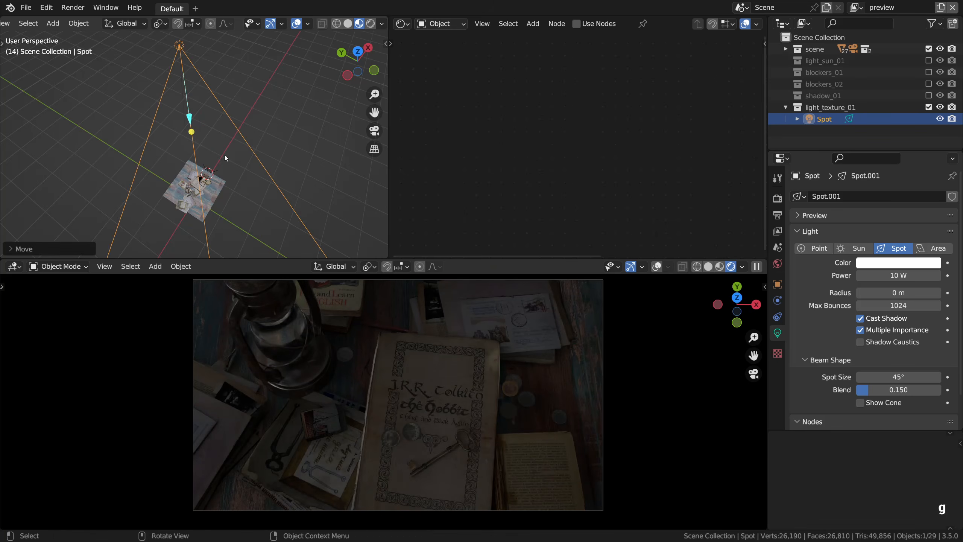
Lower the spot light along the global Z axis to bring it closer to the table
{"action": "middle_click_drag", "start_coordinate": [224, 157], "coordinate": [288, 126], "text": "alt"}
{"action": "key", "text": "g"}
{"action": "key", "text": "z"}
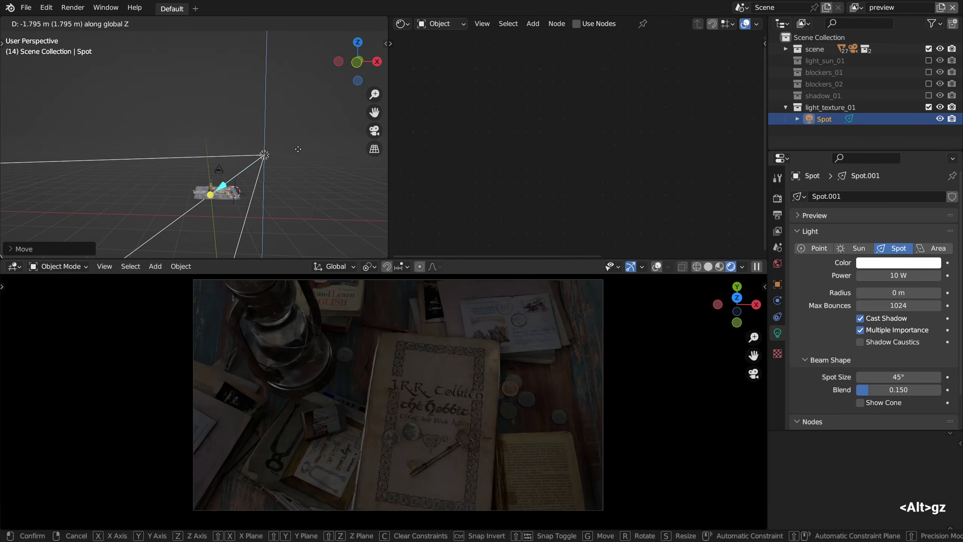
{"action": "left_click", "coordinate": [278, 158]}
{"action": "middle_click_drag", "start_coordinate": [278, 158], "coordinate": [255, 174], "text": "alt"}
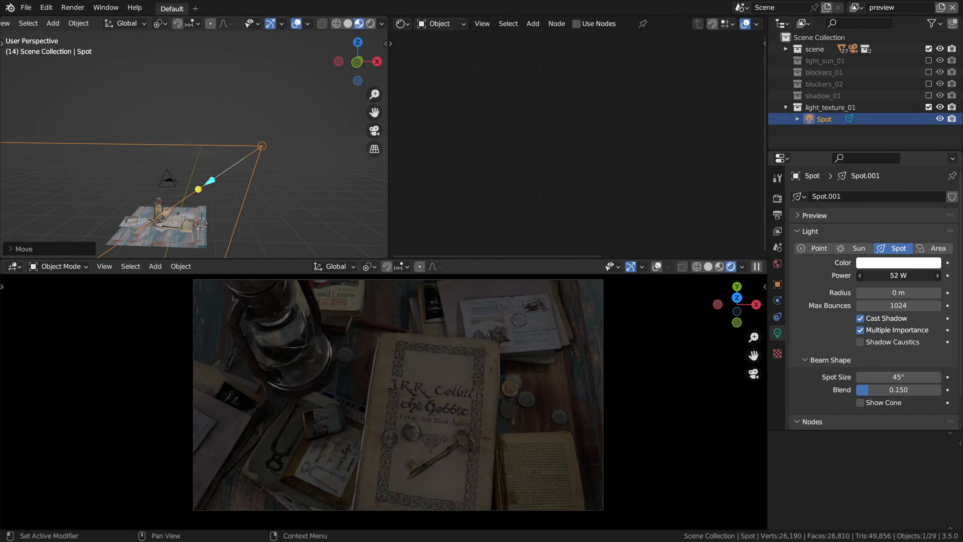
Try the spot light's power at 2000 W and settle on 1000 W
{"action": "left_click_drag", "start_coordinate": [898, 275], "coordinate": [938, 275]}
{"action": "left_click", "coordinate": [895, 276]}
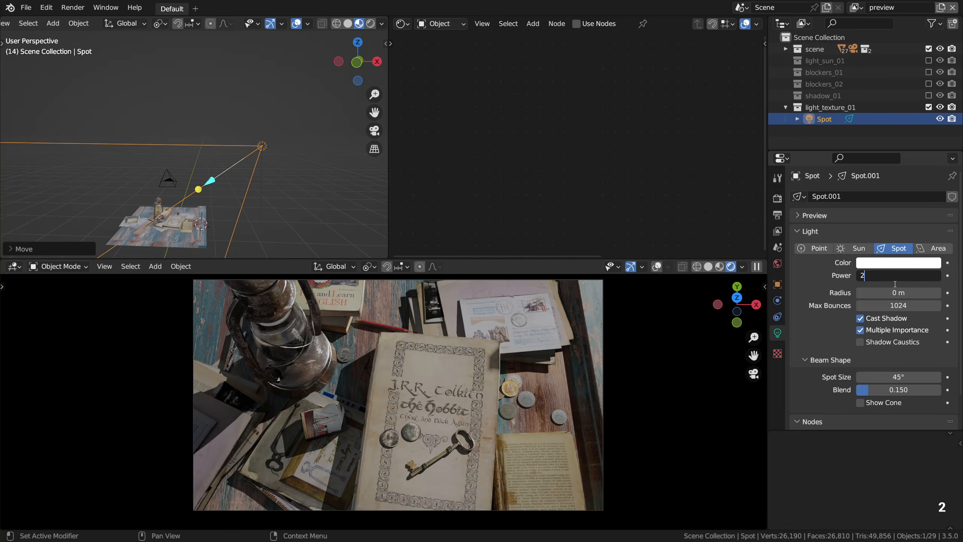
{"action": "type", "text": "2000"}
{"action": "key", "text": "Return"}
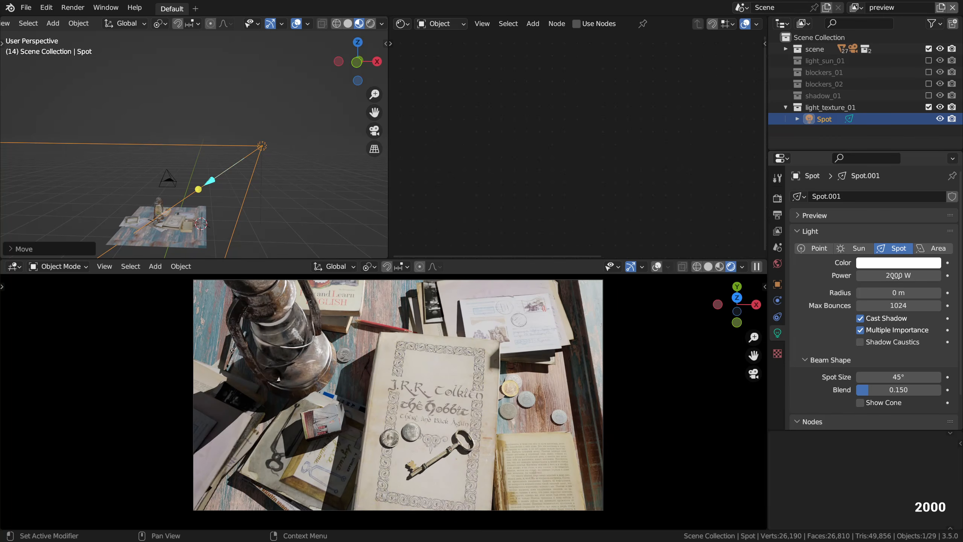
{"action": "left_click", "coordinate": [895, 276]}
{"action": "type", "text": "1000"}
{"action": "key", "text": "Return"}
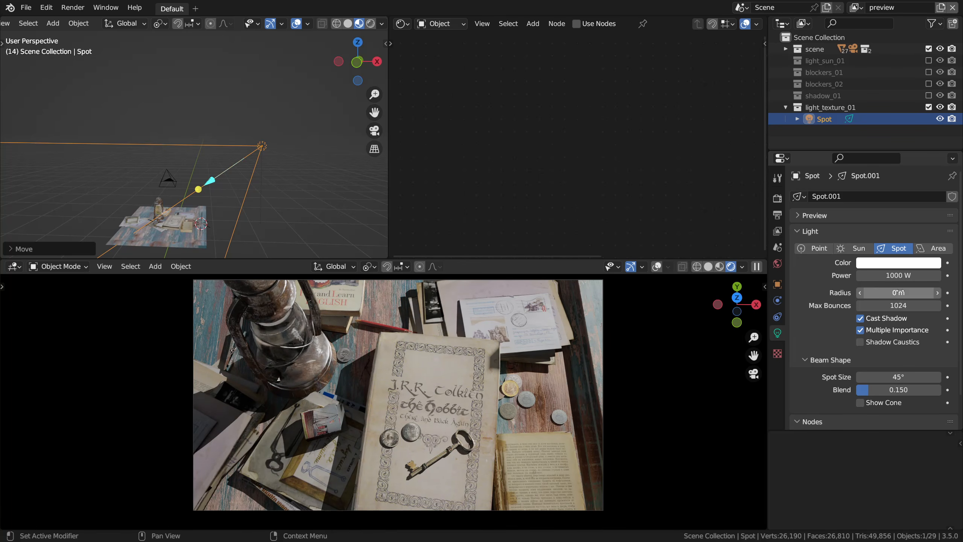
Try adjusting the spot light's radius and beam spot size, and undo the change
{"action": "mouse_move", "coordinate": [894, 295]}
{"action": "left_mouse_down"}
{"action": "mouse_move", "coordinate": [923, 295]}
{"action": "mouse_move", "coordinate": [894, 295]}
{"action": "left_mouse_up"}
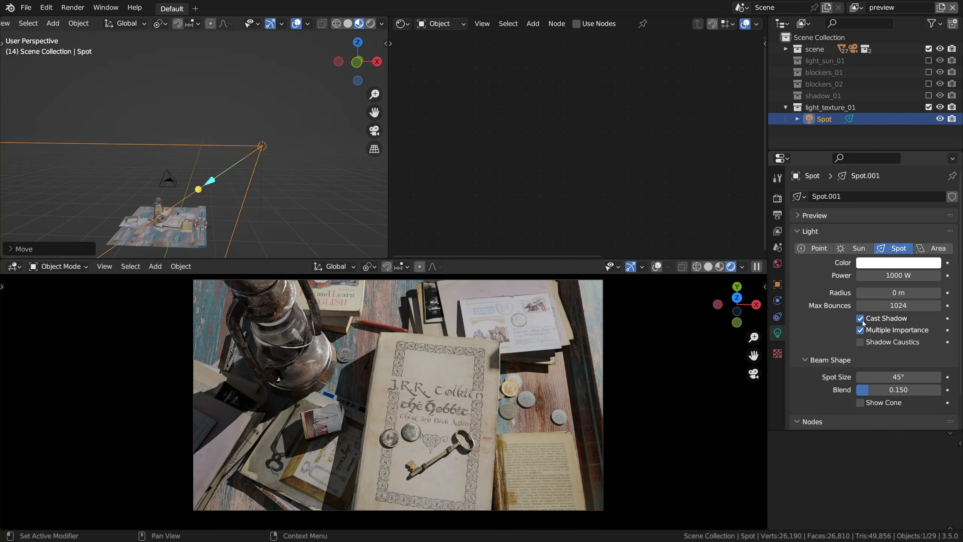
{"action": "left_click_drag", "start_coordinate": [898, 377], "coordinate": [834, 376]}
{"action": "key", "text": "ctrl+z"}
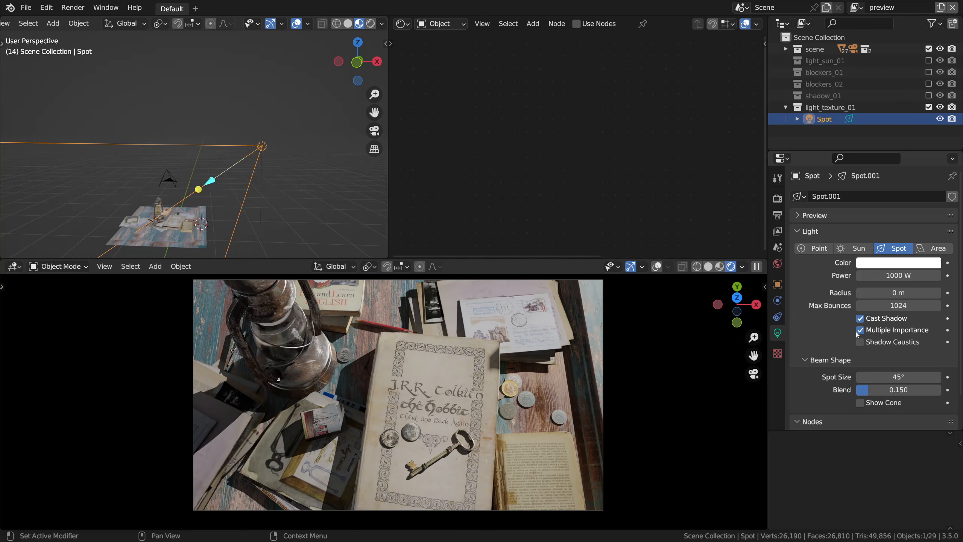
Rename the spot light object to projector_01 and choose the Shader Editor for the node area
{"action": "double_click", "coordinate": [824, 122]}
{"action": "type", "text": "projector_01"}
{"action": "key", "text": "Return"}
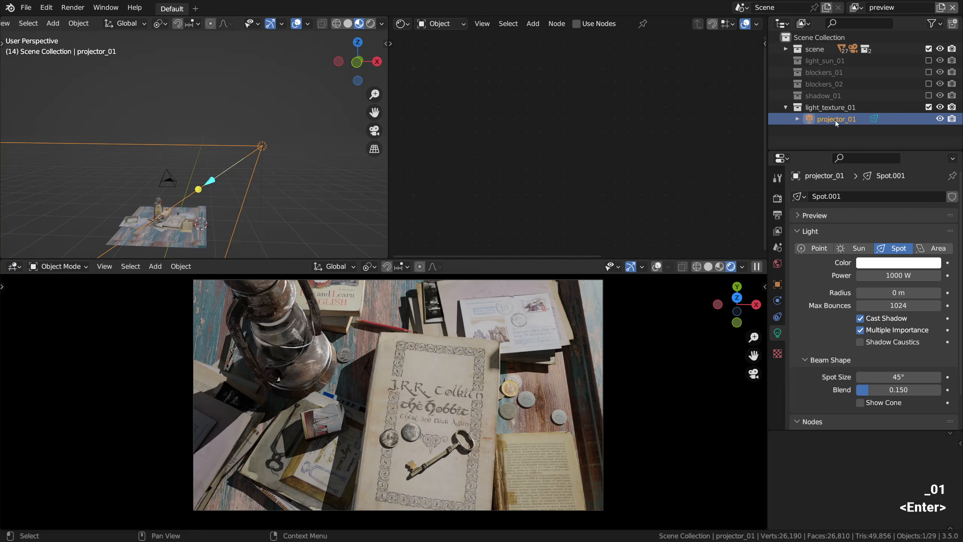
{"action": "left_click", "coordinate": [405, 26]}
{"action": "left_click", "coordinate": [422, 136]}
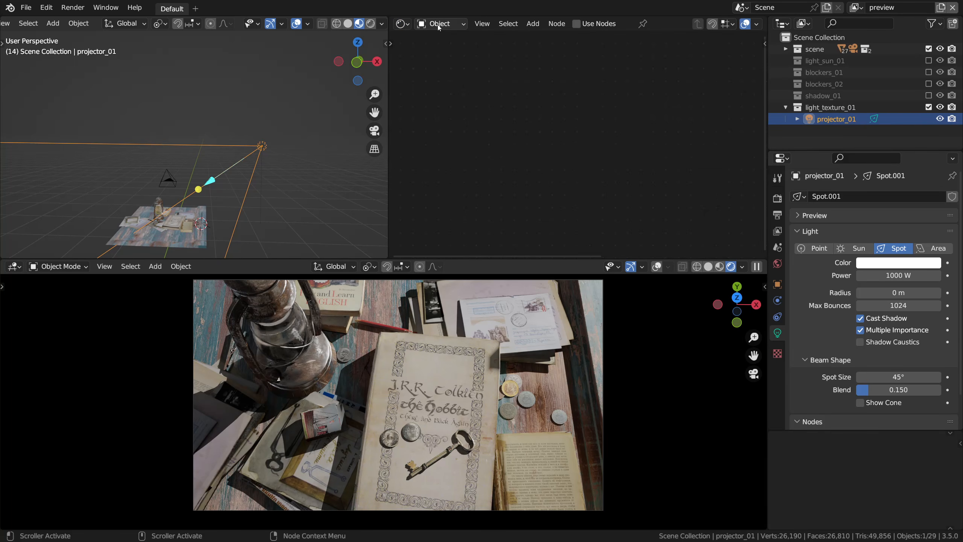
Keep the Object shader type and enable nodes for the projector_01 light
{"action": "left_click", "coordinate": [438, 26]}
{"action": "left_click", "coordinate": [431, 37]}
{"action": "left_click", "coordinate": [575, 25]}
{"action": "left_click_drag", "start_coordinate": [646, 74], "coordinate": [651, 95]}
{"action": "left_click_drag", "start_coordinate": [632, 119], "coordinate": [631, 139]}
{"action": "scroll", "coordinate": [631, 139], "scroll_direction": "up", "scroll_amount": 1}
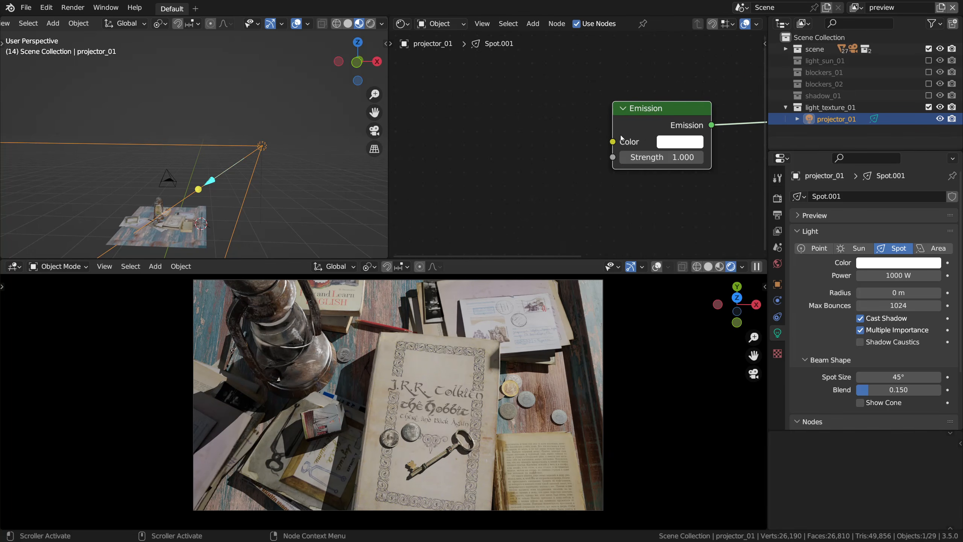
Add Texture Coordinate, Mapping and Image Texture nodes feeding the Emission color, and move the Image Texture node away from Emission
{"action": "key", "text": "ctrl+t"}
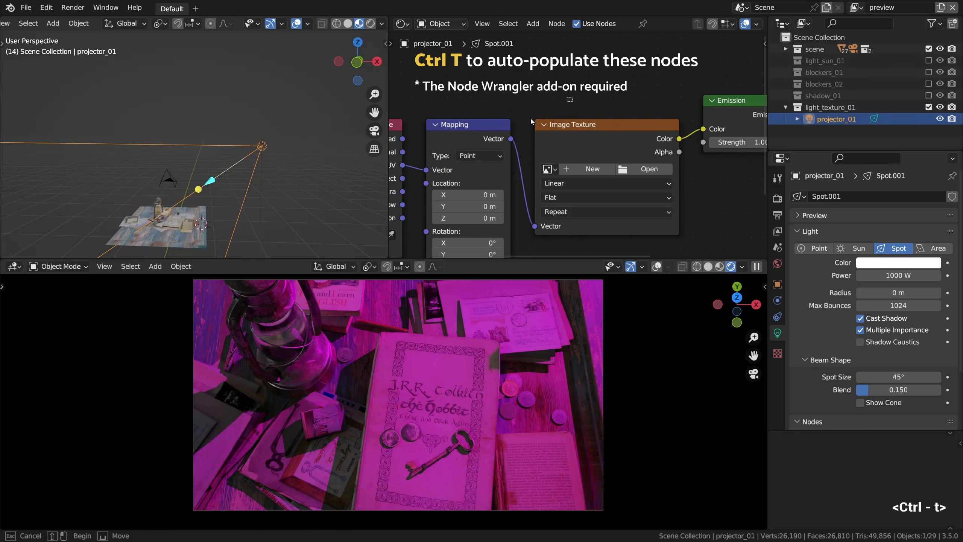
{"action": "left_click", "coordinate": [588, 119]}
{"action": "key", "text": "g"}
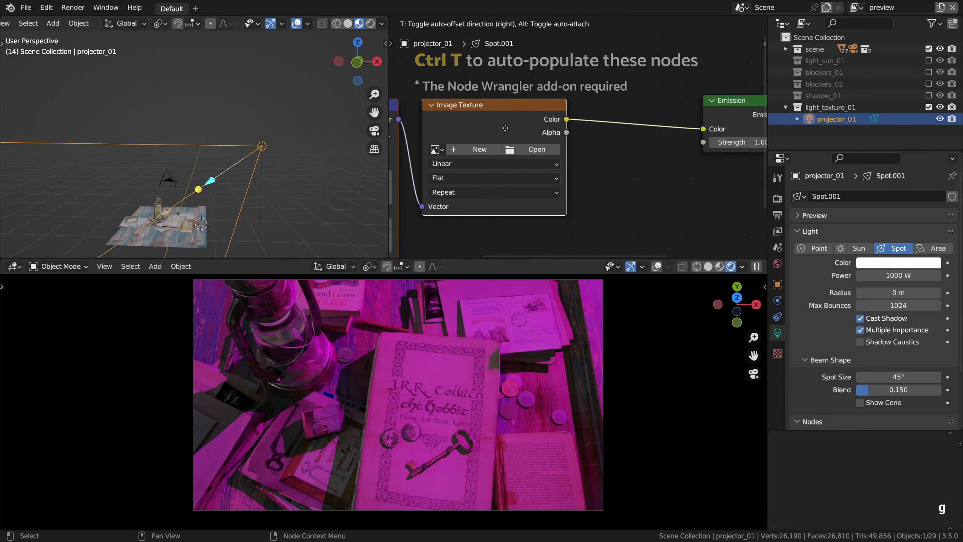
{"action": "left_click", "coordinate": [489, 129]}
{"action": "scroll", "coordinate": [517, 147], "scroll_direction": "up", "scroll_amount": 1}
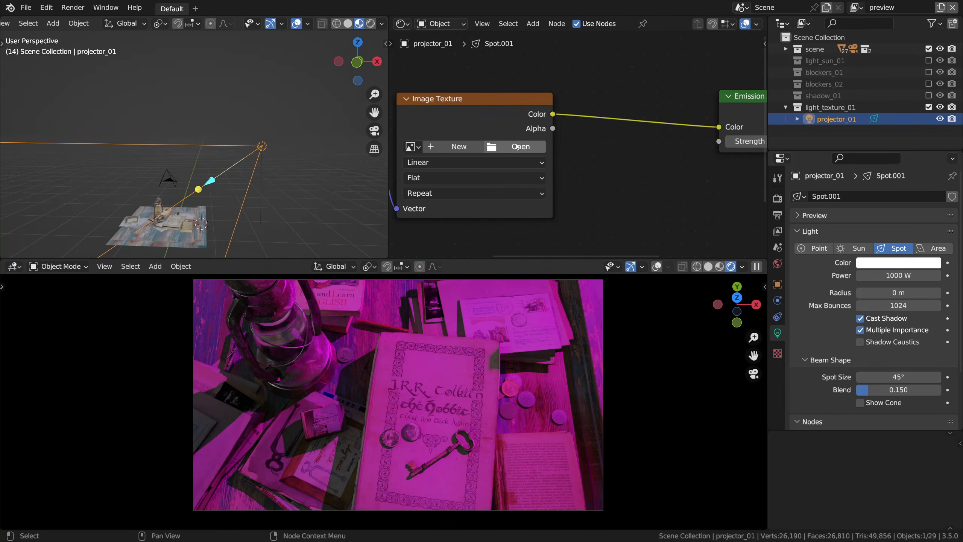
Load forest_01.jpg into the Image Texture node
{"action": "left_click", "coordinate": [517, 147]}
{"action": "left_click", "coordinate": [460, 123]}
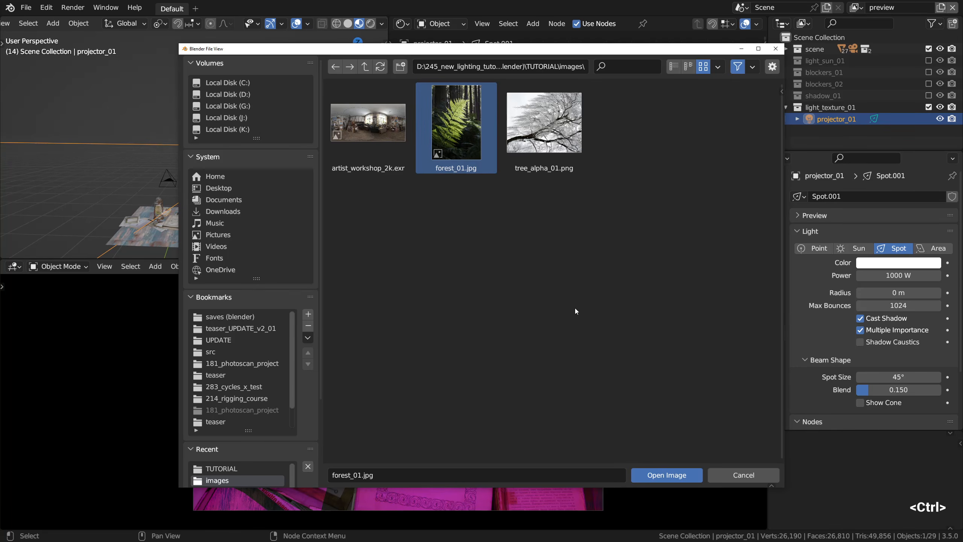
{"action": "left_click", "coordinate": [658, 475]}
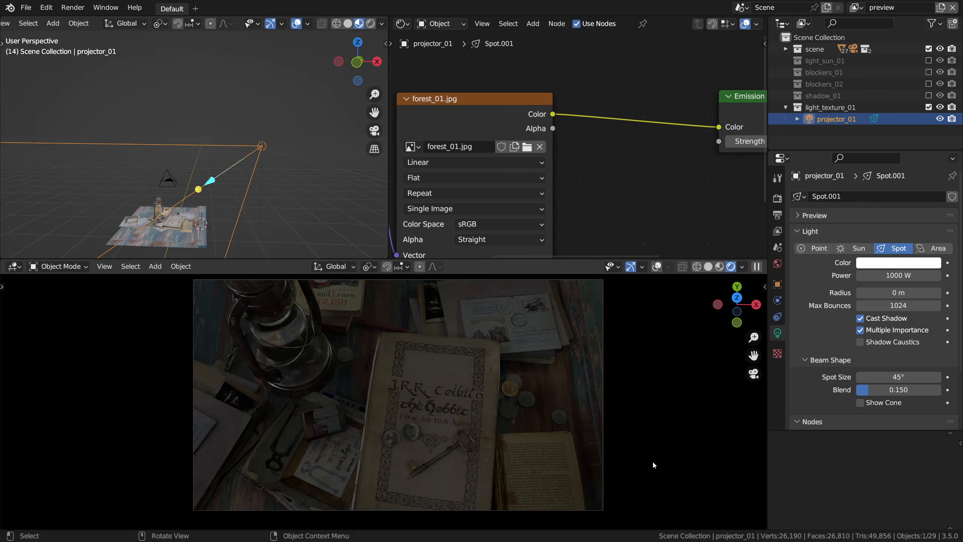
Connect the Texture Coordinate node's Normal output to the Mapping node's Vector input, replacing the UV link
{"action": "mouse_move", "coordinate": [504, 217]}
{"action": "middle_mouse_down"}
{"action": "mouse_move", "coordinate": [538, 201]}
{"action": "mouse_move", "coordinate": [683, 199]}
{"action": "middle_mouse_up"}
{"action": "middle_click_drag", "start_coordinate": [534, 177], "coordinate": [588, 170]}
{"action": "scroll", "coordinate": [588, 169], "scroll_direction": "up", "scroll_amount": 3}
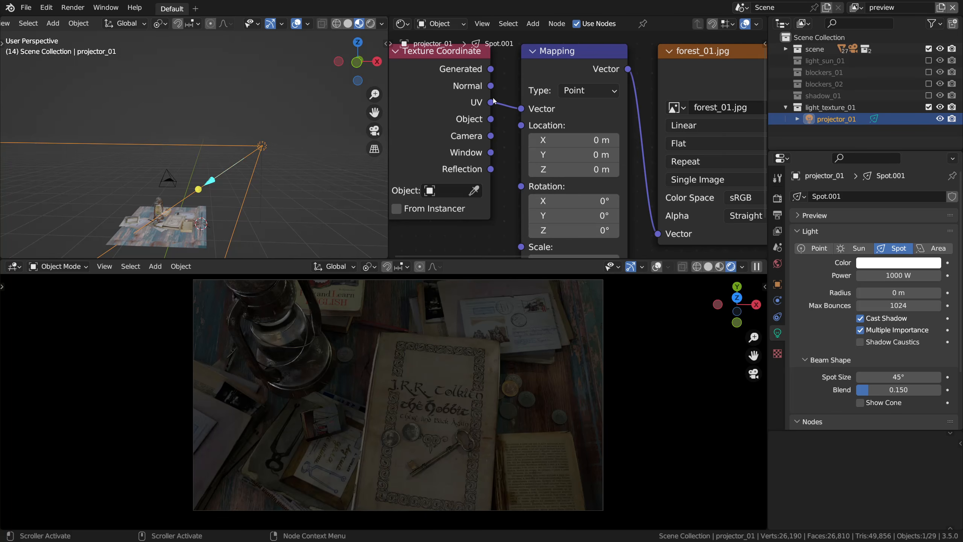
{"action": "left_click_drag", "start_coordinate": [490, 86], "coordinate": [522, 110]}
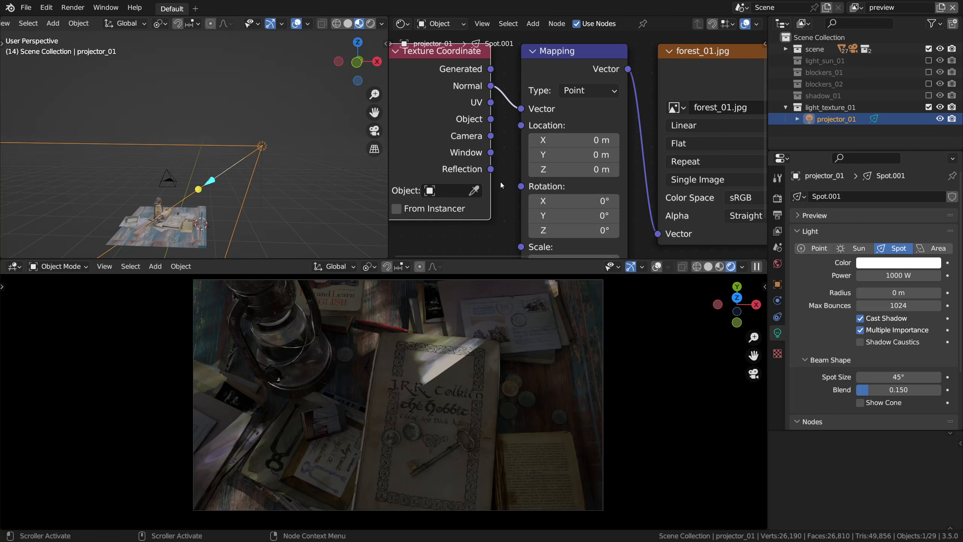
Slide the projector light about 1 m away from the table along its local Z axis
{"action": "left_click_drag", "start_coordinate": [221, 206], "coordinate": [263, 141], "text": "alt"}
{"action": "key", "text": "g"}
{"action": "key", "text": "shift+z"}
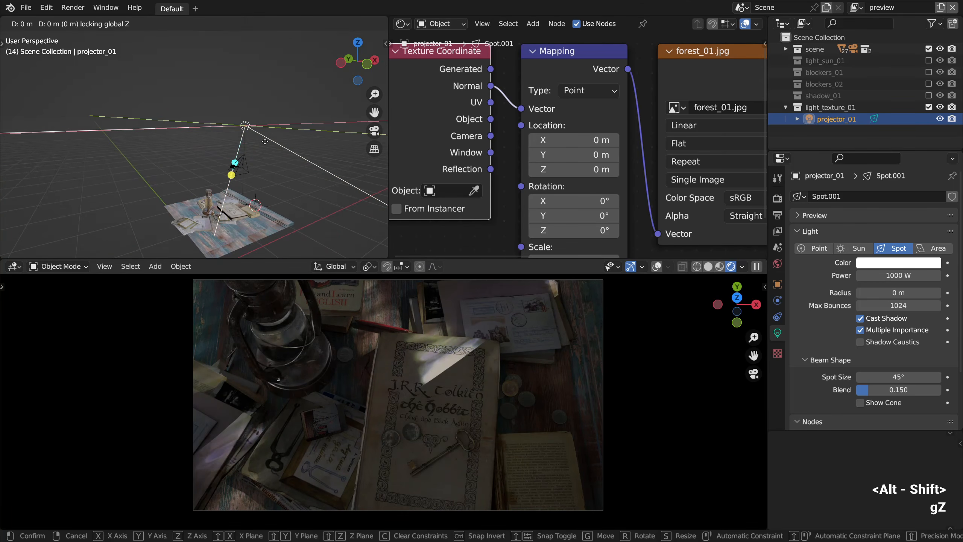
{"action": "key", "text": "z"}
{"action": "key", "text": "z"}
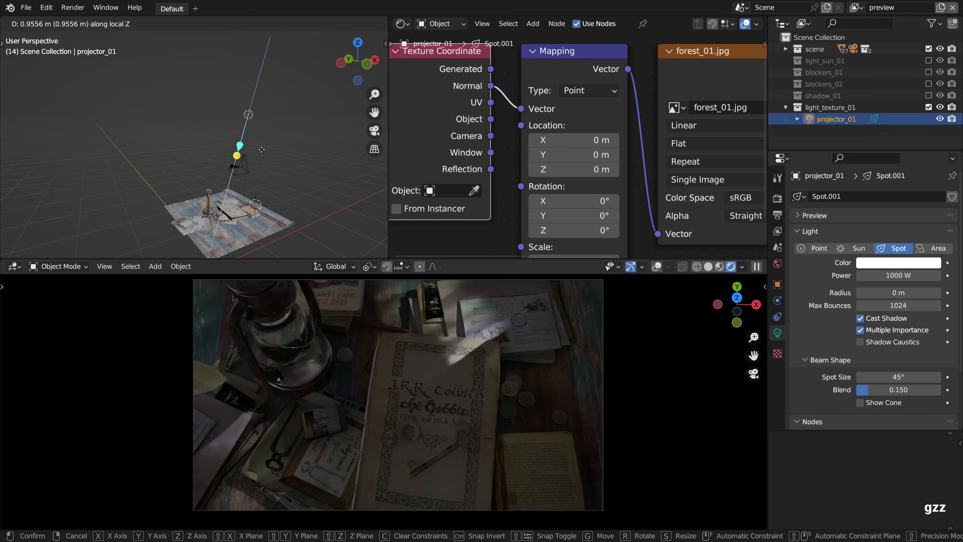
{"action": "left_click", "coordinate": [261, 150]}
Shift the projector light horizontally with global Z locked, and nudge it freely so the forest pattern falls on the book
{"action": "key", "text": "g"}
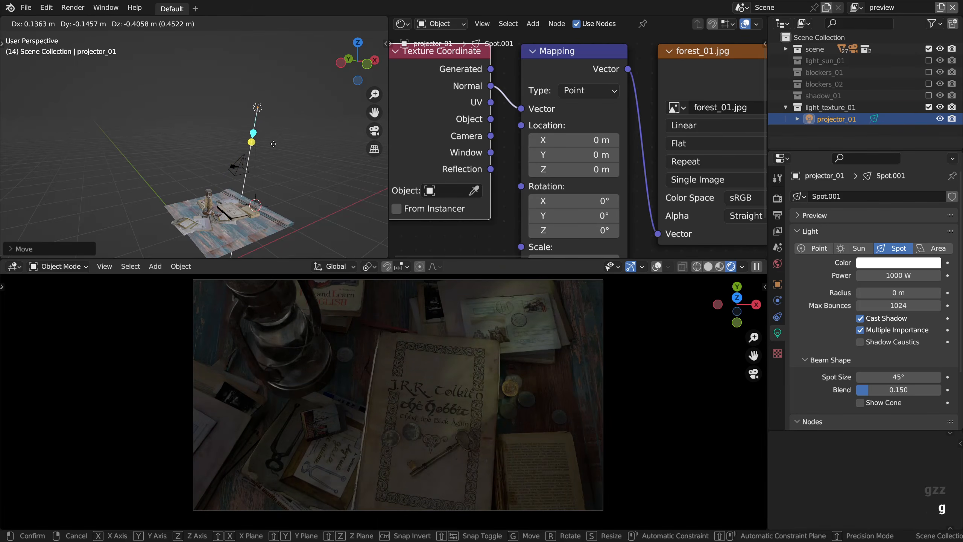
{"action": "key", "text": "shift+z"}
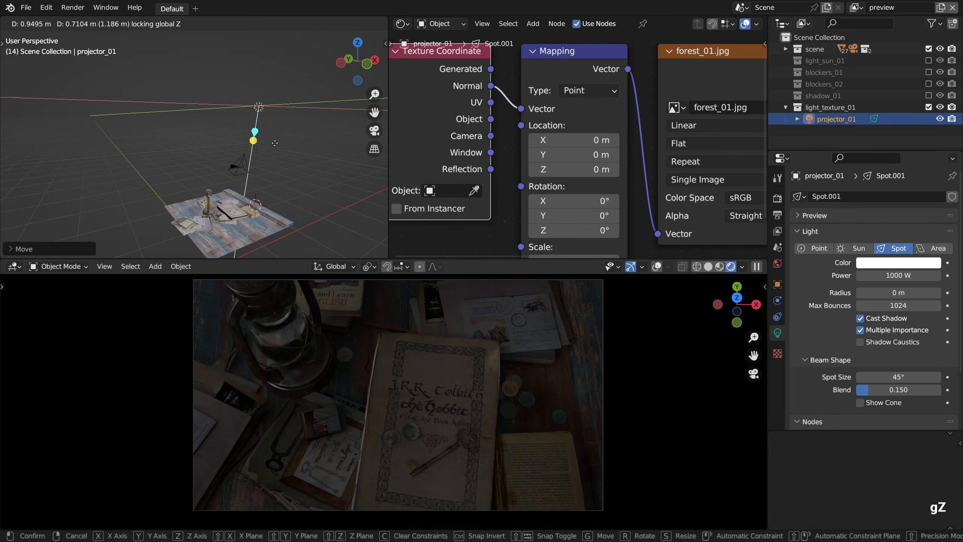
{"action": "left_click", "coordinate": [277, 144]}
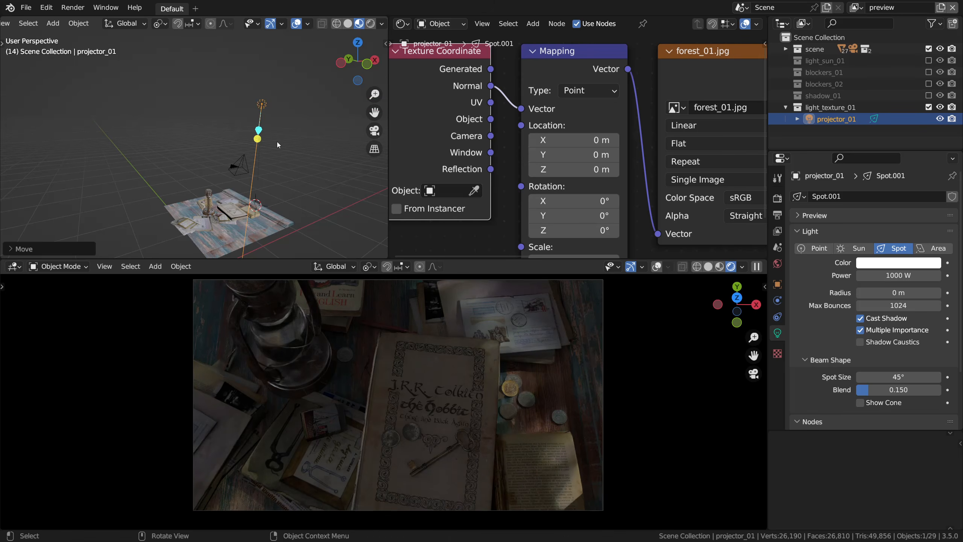
{"action": "left_click_drag", "start_coordinate": [277, 144], "coordinate": [248, 205], "text": "alt"}
{"action": "left_click_drag", "start_coordinate": [248, 205], "coordinate": [154, 117], "text": "alt+shift"}
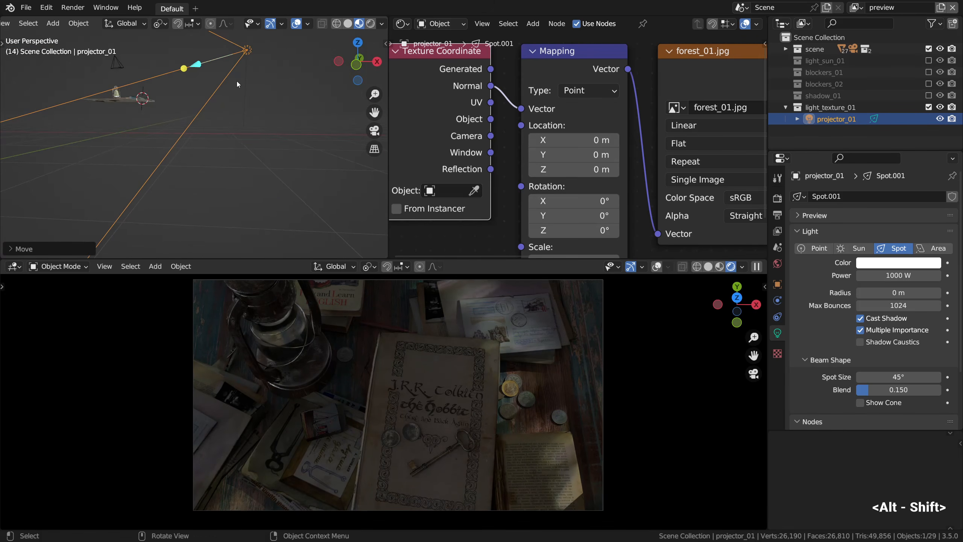
{"action": "key", "text": "g"}
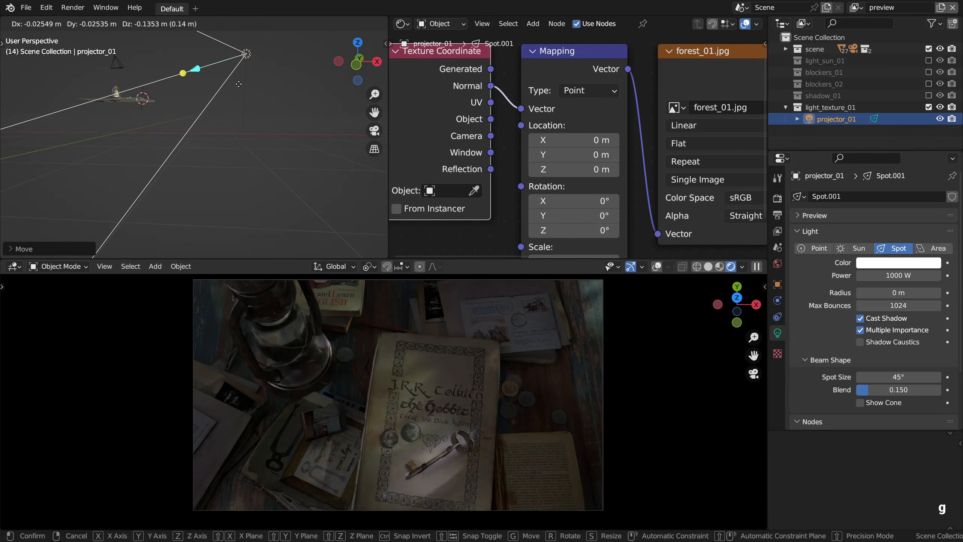
{"action": "left_click", "coordinate": [239, 84]}
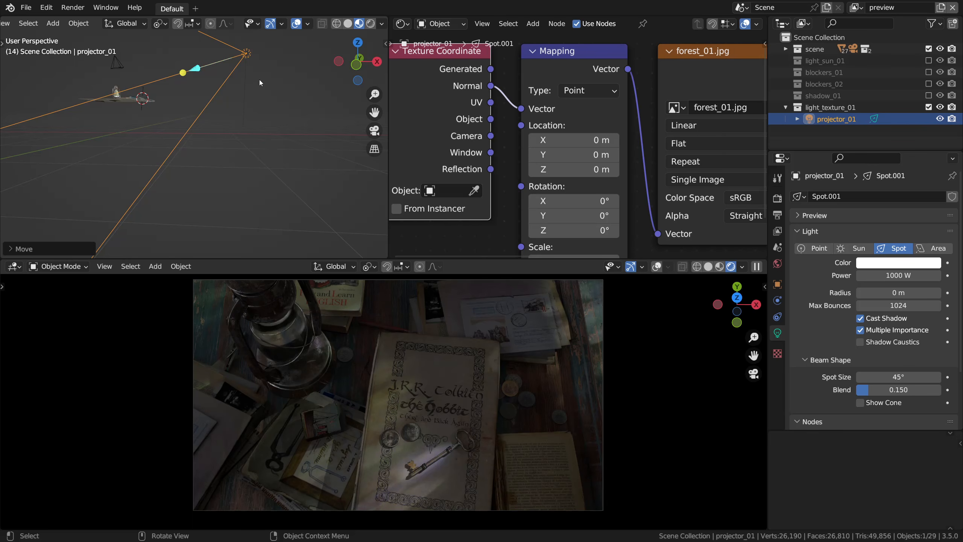
Move the projector light farther back along its local Z axis and fine-tune its position with free moves
{"action": "left_click_drag", "start_coordinate": [259, 80], "coordinate": [216, 133], "text": "alt"}
{"action": "key", "text": "g"}
{"action": "key", "text": "z"}
{"action": "key", "text": "z"}
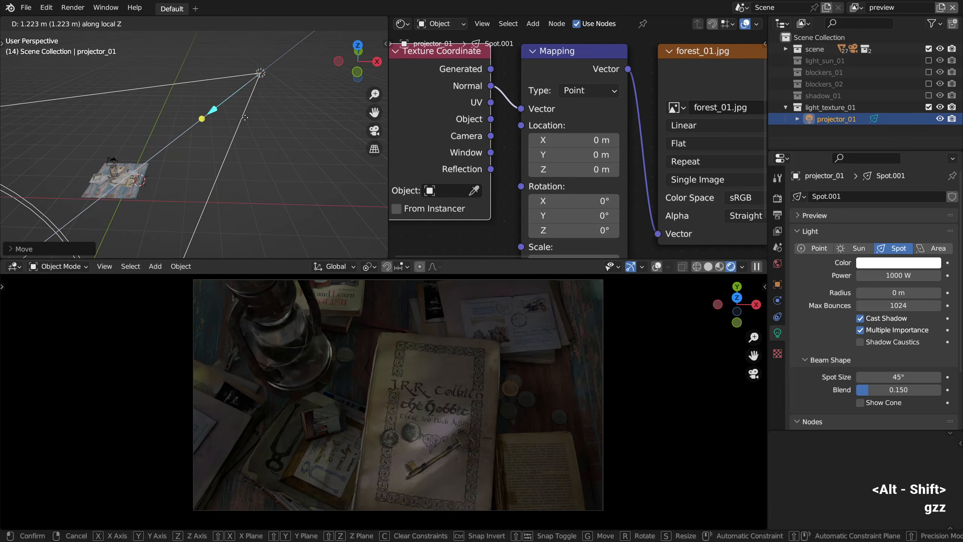
{"action": "key", "text": "g"}
{"action": "left_click", "coordinate": [247, 124]}
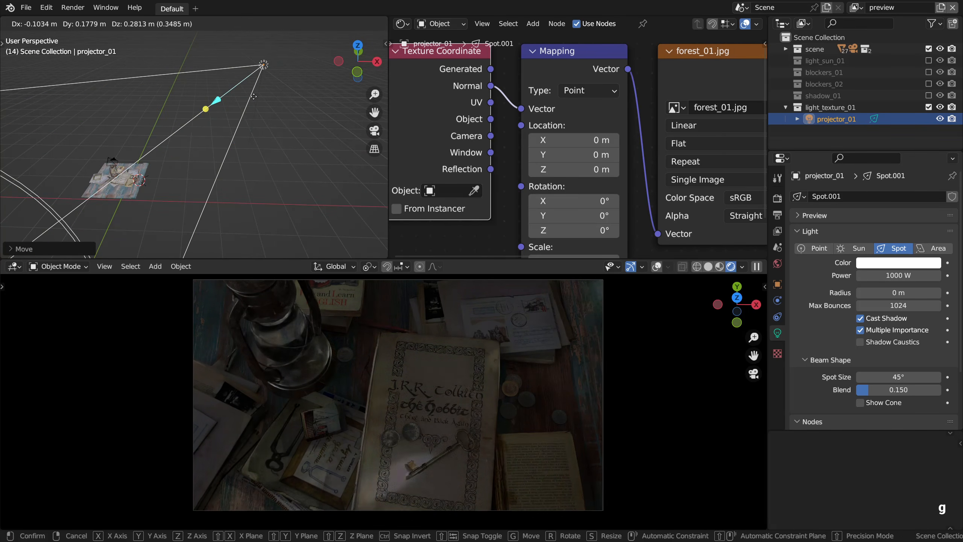
{"action": "left_click", "coordinate": [265, 101]}
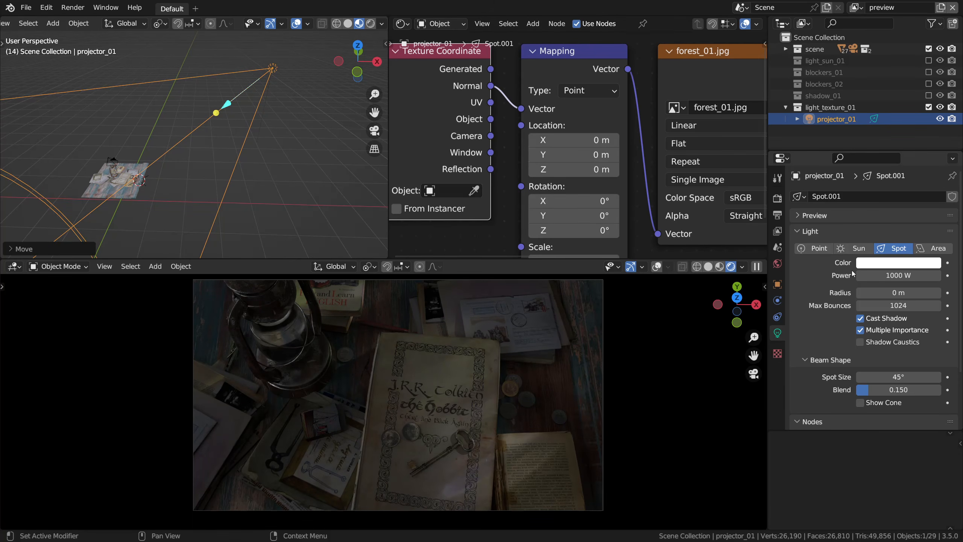
Set the projector light's power to 10000 W and move the light so the dappled pattern spreads across the book and table
{"action": "left_click", "coordinate": [875, 276]}
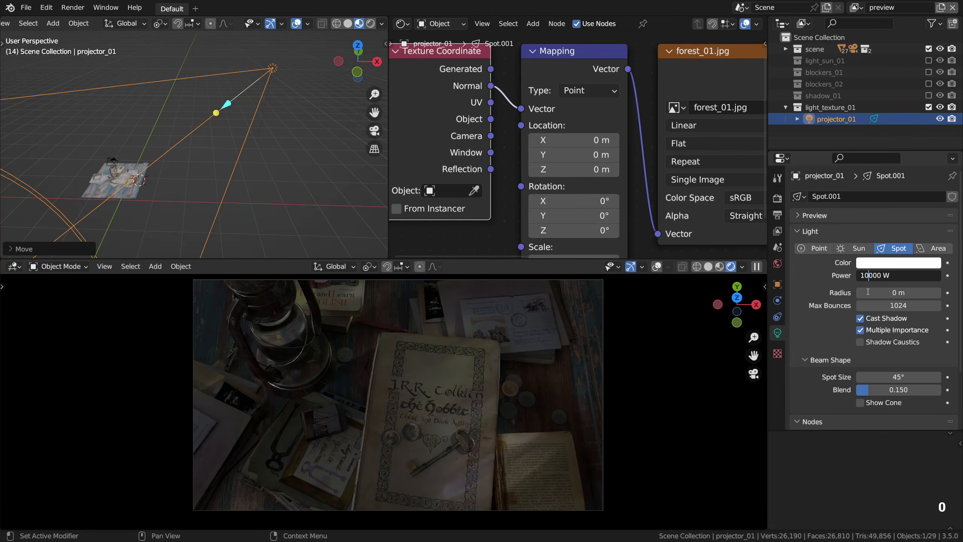
{"action": "key", "text": "Return"}
{"action": "key", "text": "g"}
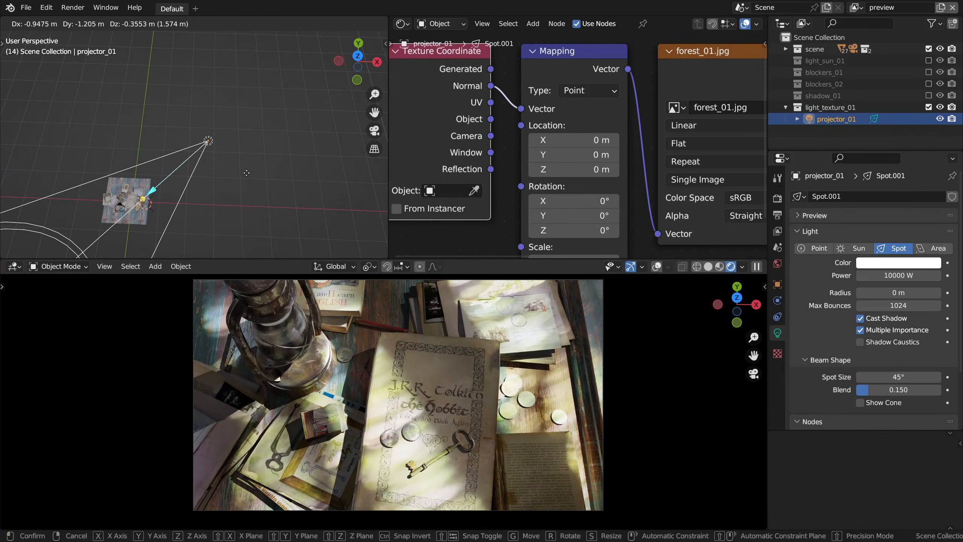
{"action": "left_click", "coordinate": [247, 175]}
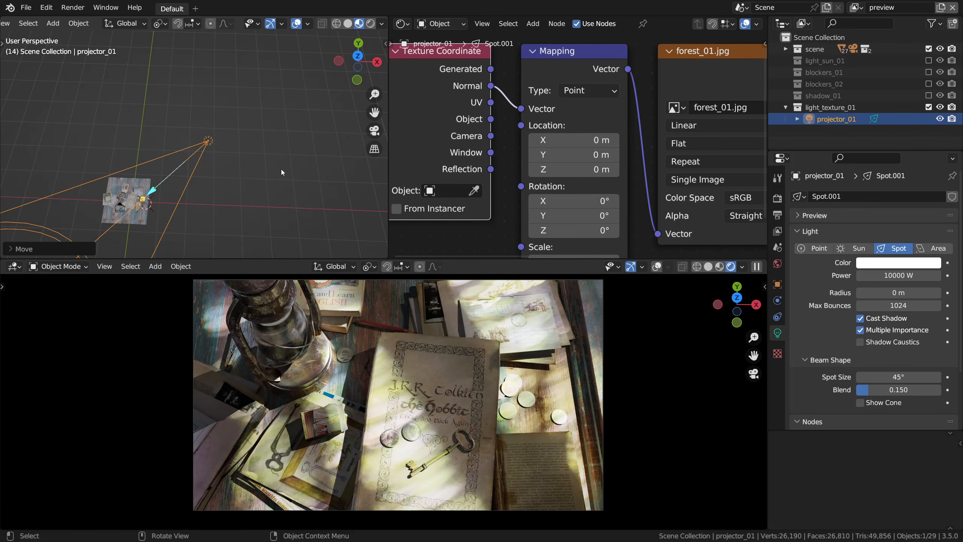
Try the projector light's power at 50000 W and 5000 W, settle on 2000 W, and set its radius to 0.01 m
{"action": "left_click", "coordinate": [899, 276]}
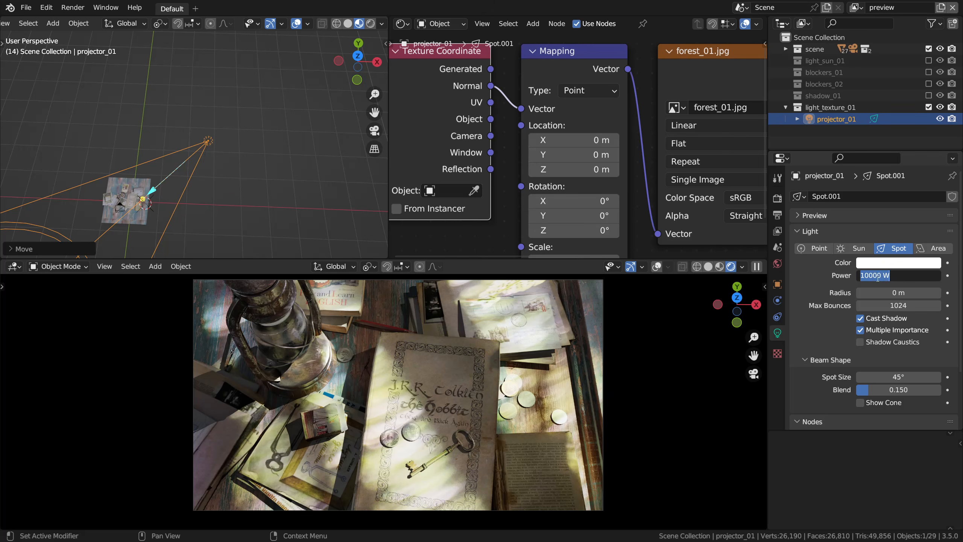
{"action": "type", "text": "5"}
{"action": "key", "text": "Return"}
{"action": "left_click", "coordinate": [868, 277]}
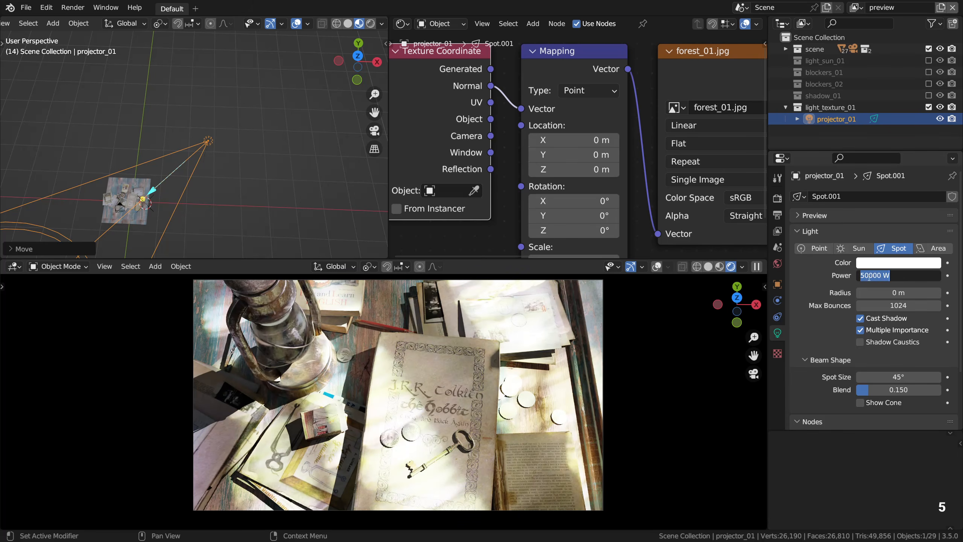
{"action": "type", "text": "5"}
{"action": "left_click", "coordinate": [864, 285]}
{"action": "left_click", "coordinate": [865, 276]}
{"action": "left_click_drag", "start_coordinate": [865, 277], "coordinate": [859, 277]}
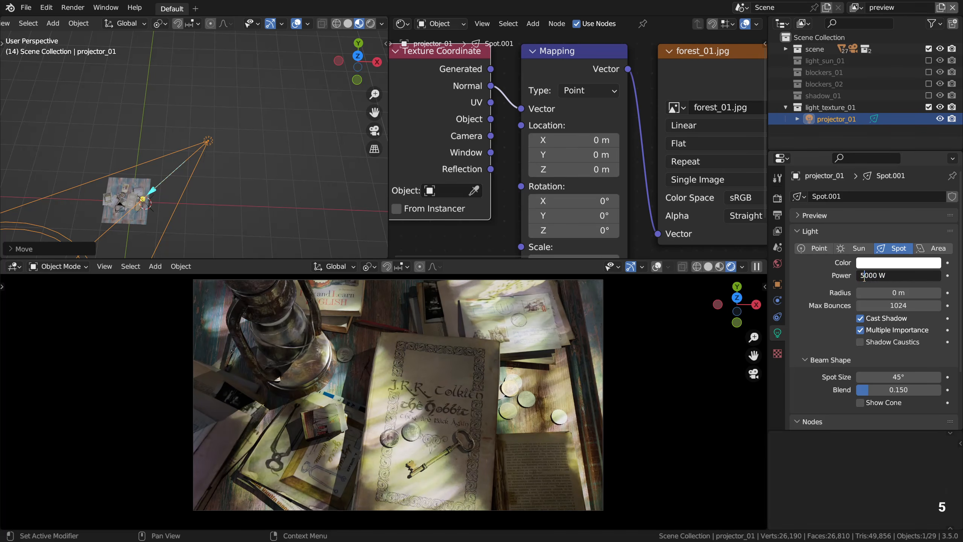
{"action": "type", "text": "2"}
{"action": "left_click", "coordinate": [868, 286]}
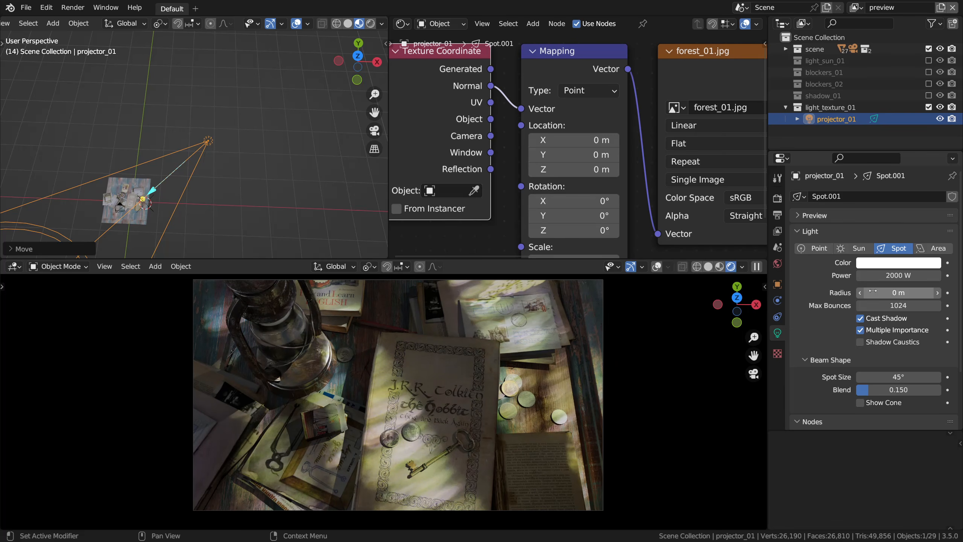
{"action": "mouse_move", "coordinate": [873, 290]}
{"action": "left_mouse_down"}
{"action": "mouse_move", "coordinate": [887, 290]}
{"action": "mouse_move", "coordinate": [862, 286]}
{"action": "left_mouse_up"}
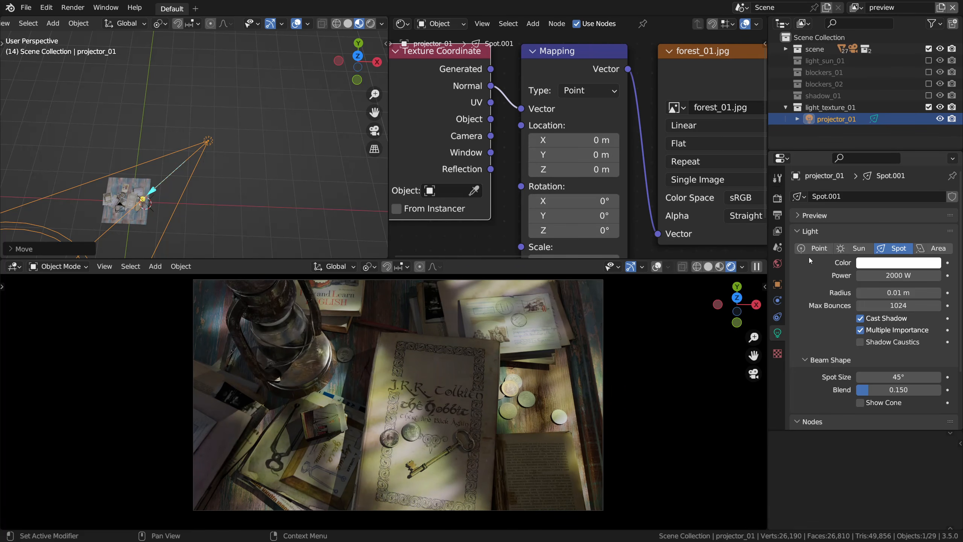
Insert an RGB Curves node between the image texture and Emission, and pull its curve down to about 0.40, 0.24
{"action": "middle_click_drag", "start_coordinate": [745, 153], "coordinate": [477, 169]}
{"action": "middle_click_drag", "start_coordinate": [561, 145], "coordinate": [470, 169]}
{"action": "left_click", "coordinate": [662, 101]}
{"action": "key", "text": "g"}
{"action": "key", "text": "shift+a"}
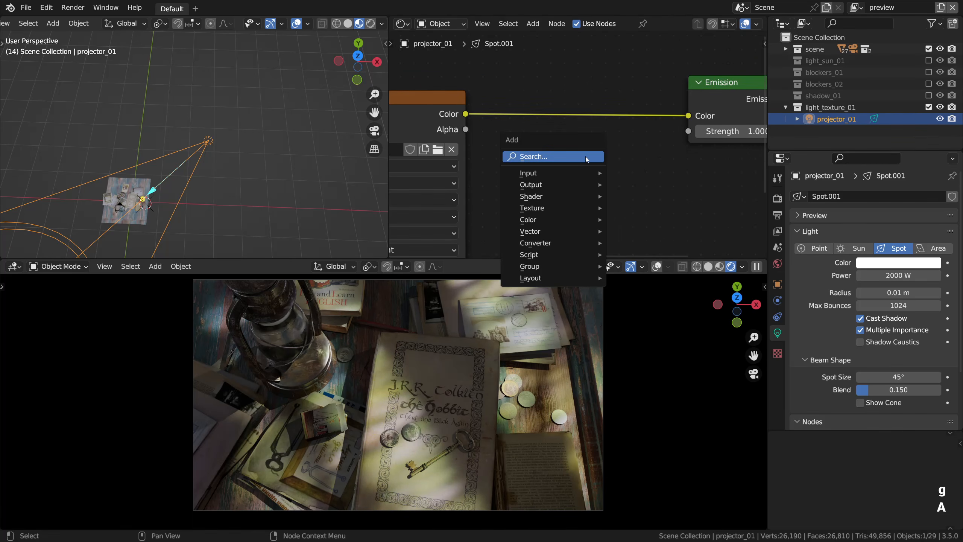
{"action": "mouse_move", "coordinate": [574, 223]}
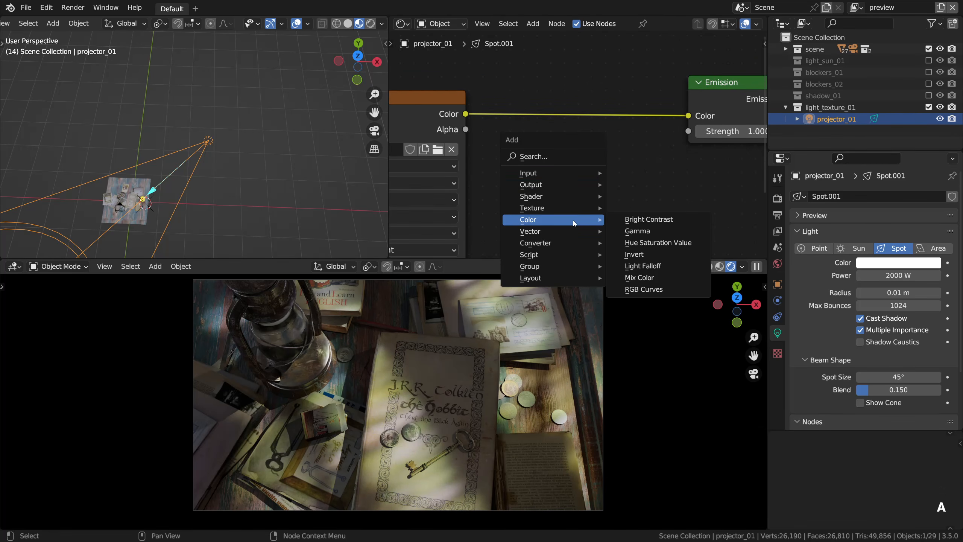
{"action": "left_click", "coordinate": [650, 277]}
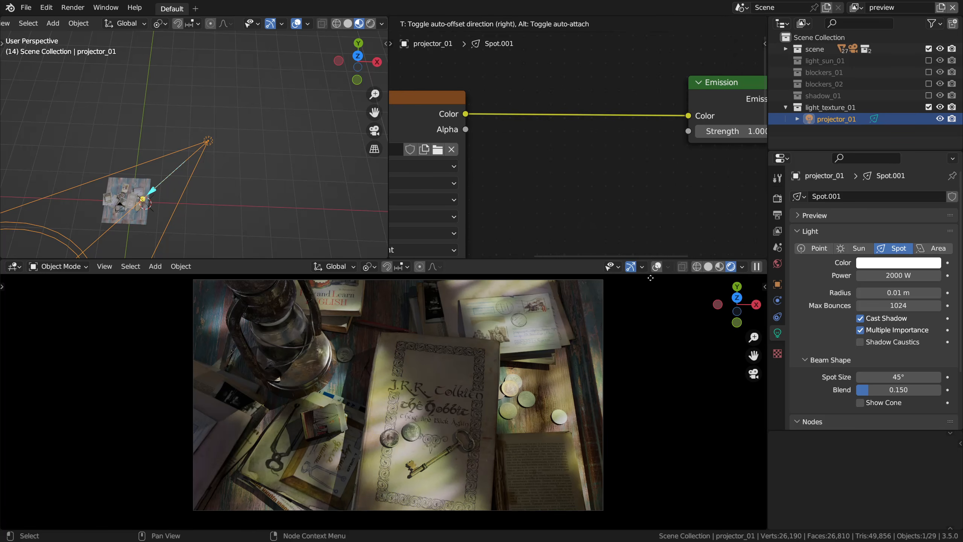
{"action": "left_click", "coordinate": [517, 91]}
{"action": "middle_click_drag", "start_coordinate": [583, 203], "coordinate": [528, 175]}
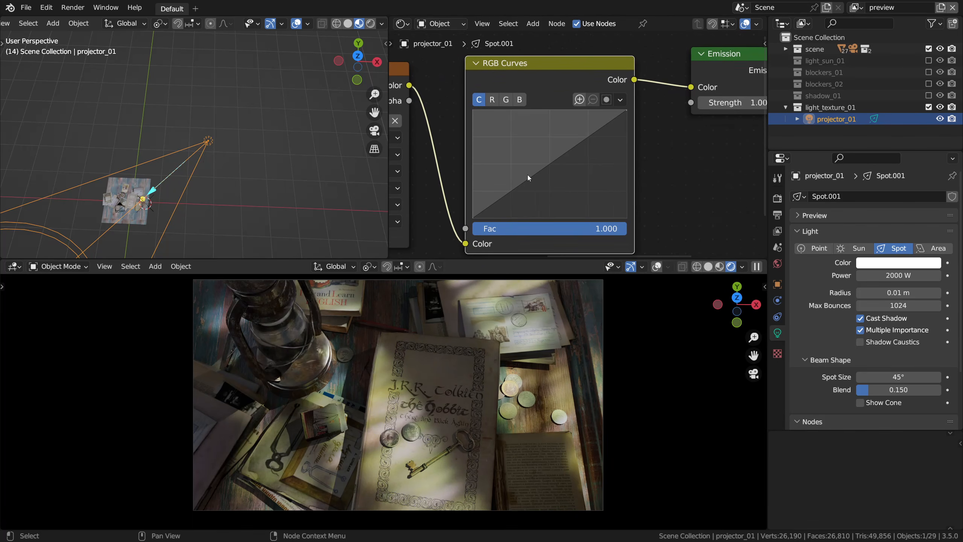
{"action": "left_click_drag", "start_coordinate": [527, 174], "coordinate": [540, 198]}
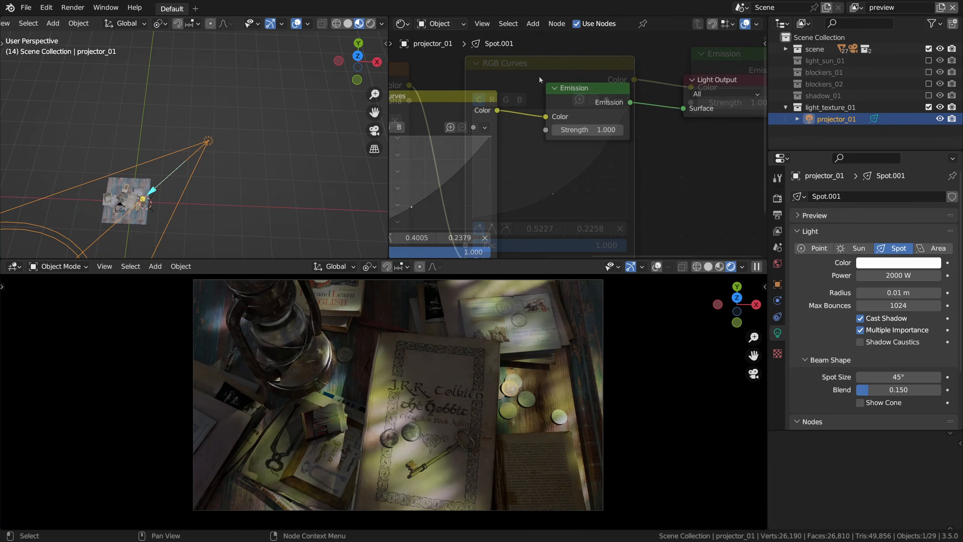
Move the Emission node farther from RGB Curves and insert a Mix Color node between them
{"action": "left_click", "coordinate": [568, 91]}
{"action": "key", "text": "g"}
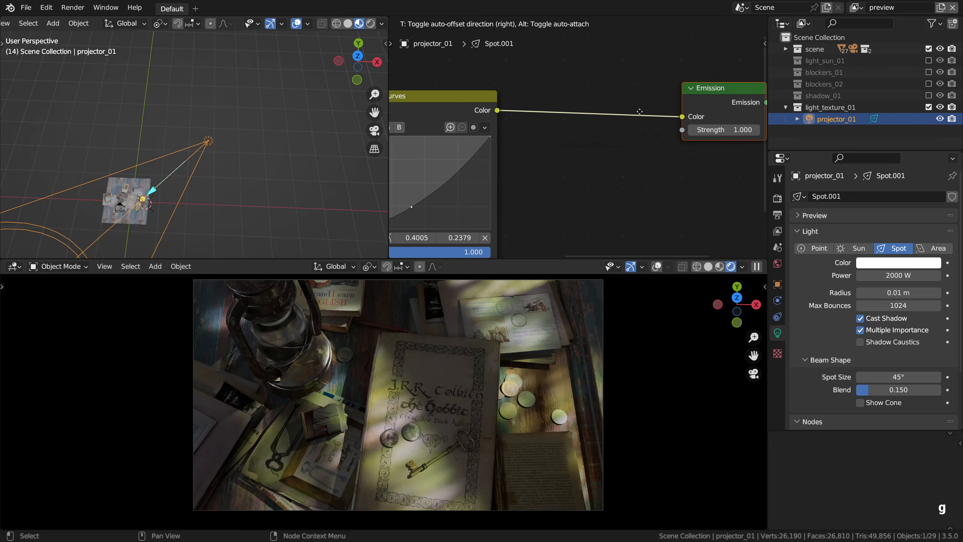
{"action": "left_click", "coordinate": [644, 107]}
{"action": "key", "text": "shift+a"}
{"action": "mouse_move", "coordinate": [624, 128]}
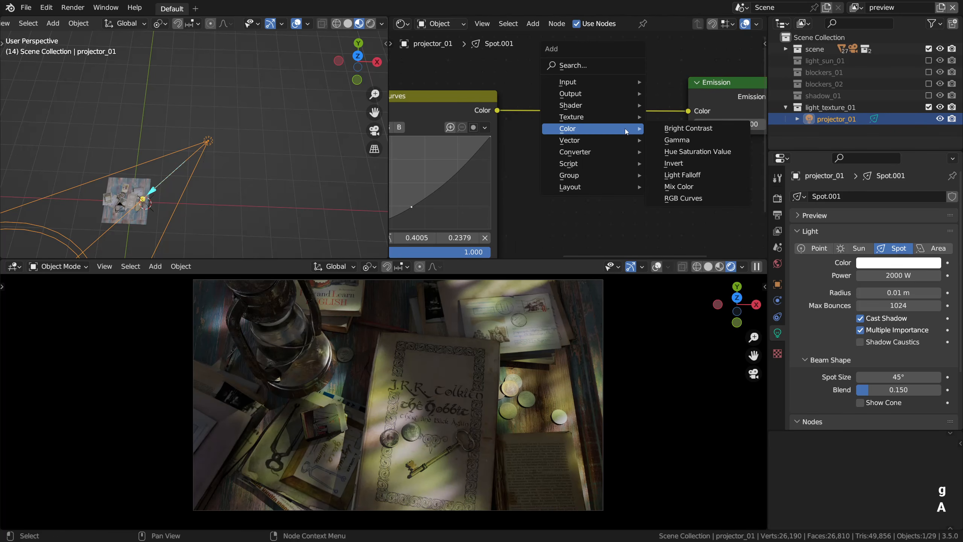
{"action": "left_click", "coordinate": [678, 186]}
{"action": "left_click", "coordinate": [542, 86]}
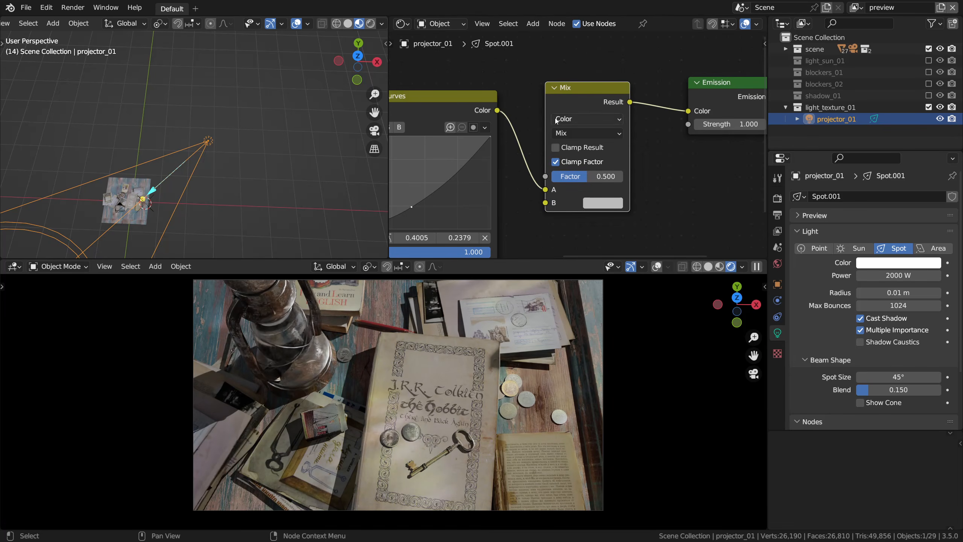
Tint the projected texture orange through the Mix node's Color blend mode at a factor of about 0.77, after trying yellow and green
{"action": "left_click", "coordinate": [577, 132]}
{"action": "left_click", "coordinate": [578, 395]}
{"action": "left_click", "coordinate": [607, 203]}
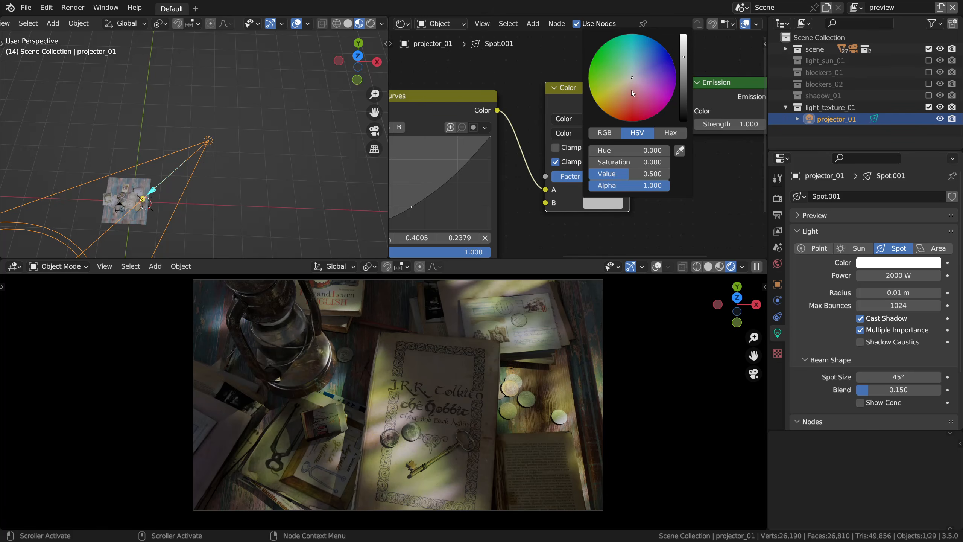
{"action": "left_click_drag", "start_coordinate": [630, 80], "coordinate": [618, 96]}
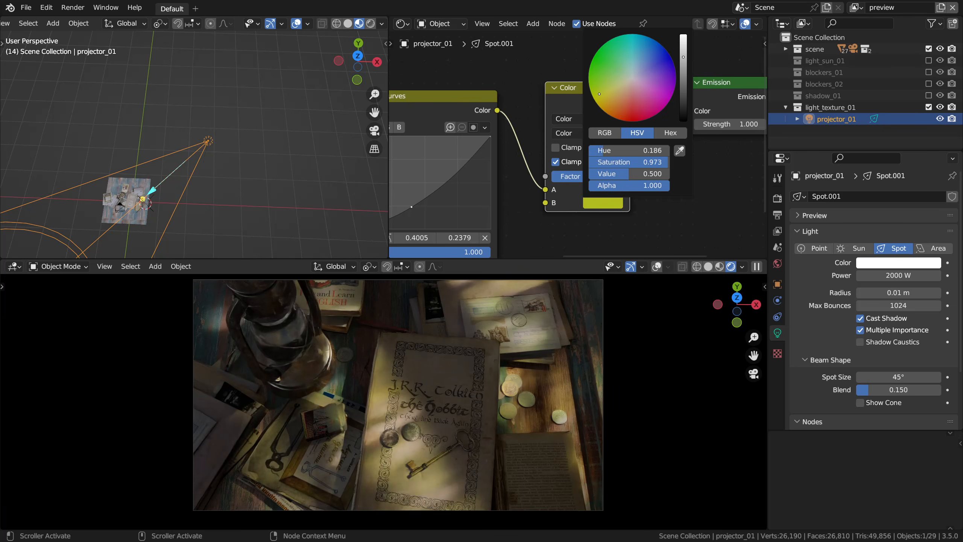
{"action": "left_click_drag", "start_coordinate": [648, 54], "coordinate": [589, 70]}
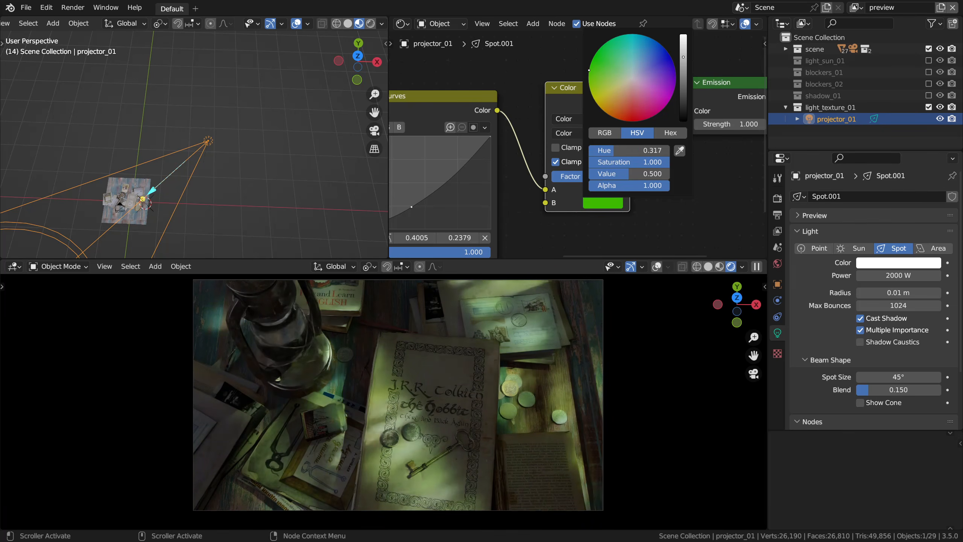
{"action": "mouse_move", "coordinate": [613, 112]}
{"action": "left_mouse_down"}
{"action": "mouse_move", "coordinate": [633, 114]}
{"action": "mouse_move", "coordinate": [618, 112]}
{"action": "left_mouse_up"}
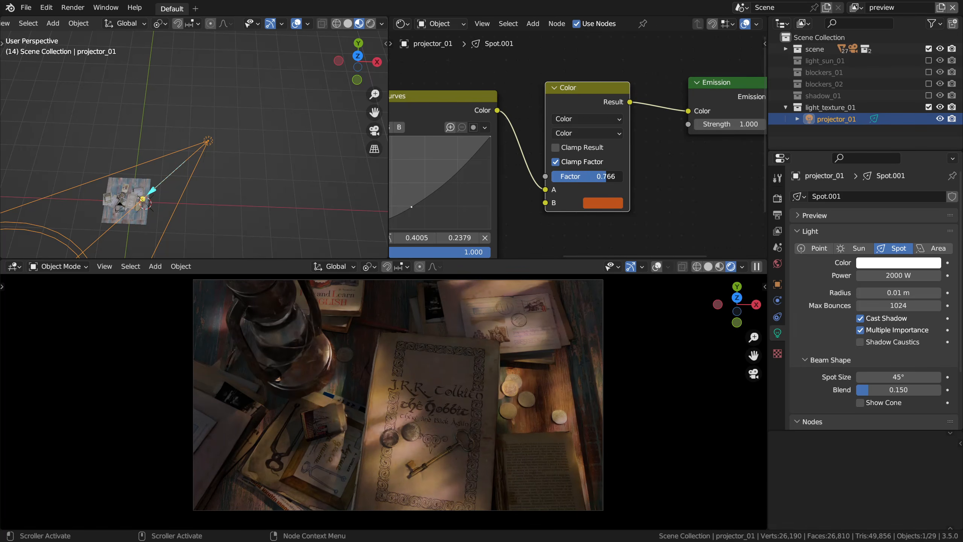
{"action": "mouse_move", "coordinate": [606, 176]}
{"action": "left_mouse_down"}
{"action": "mouse_move", "coordinate": [622, 176]}
{"action": "mouse_move", "coordinate": [601, 176]}
{"action": "left_mouse_up"}
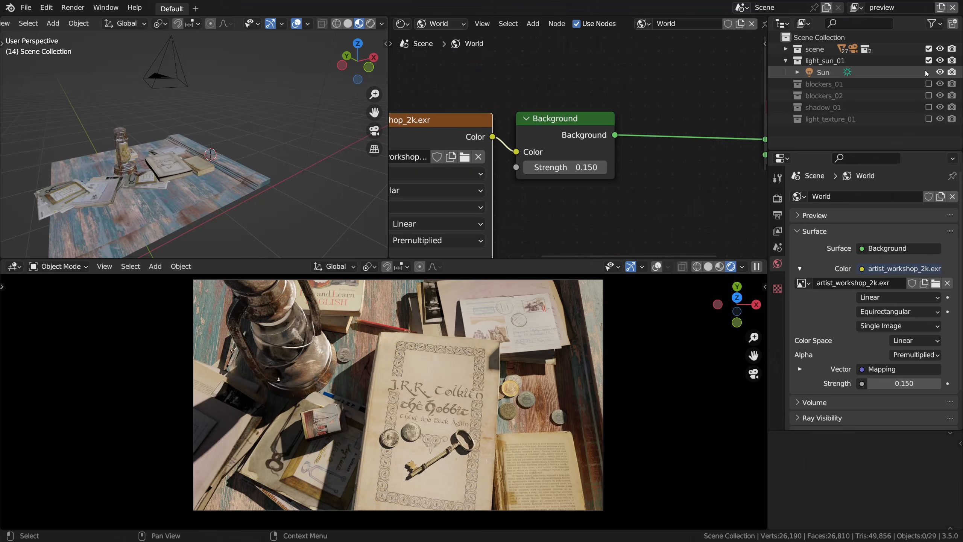
Try the blockers_01 collection and exclude it again, and enable the blockers_02, shadow_01 and light_texture_01 collections
{"action": "left_click", "coordinate": [929, 84]}
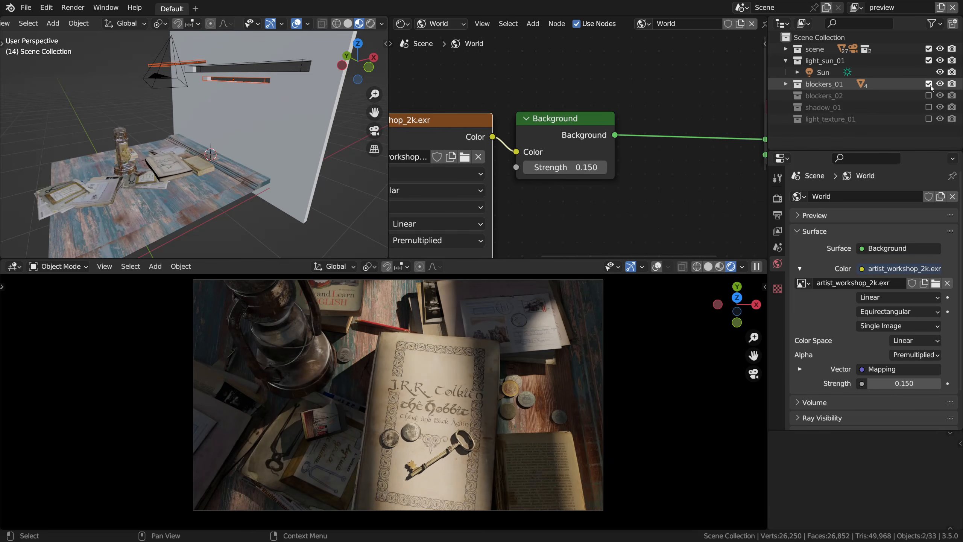
{"action": "left_click", "coordinate": [929, 84]}
{"action": "left_click", "coordinate": [928, 96]}
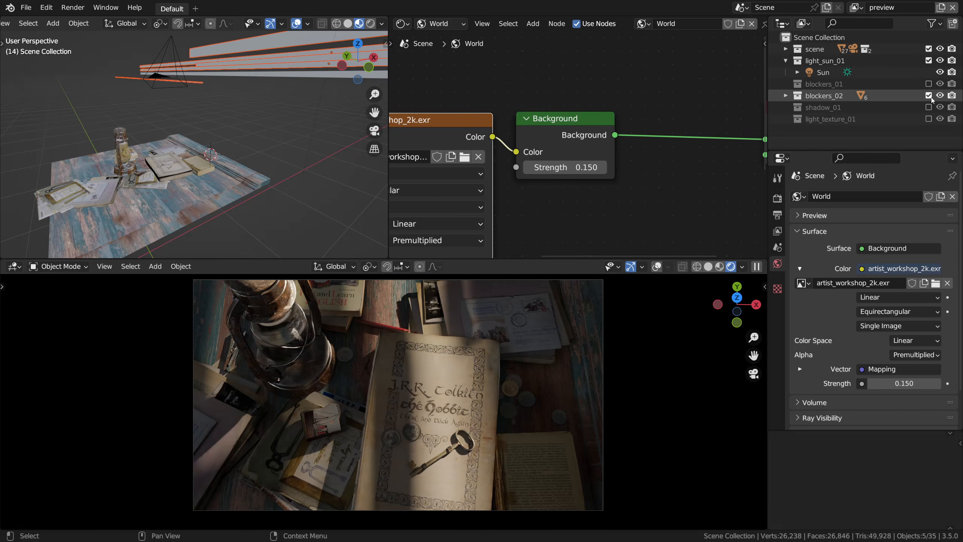
{"action": "left_click", "coordinate": [929, 107]}
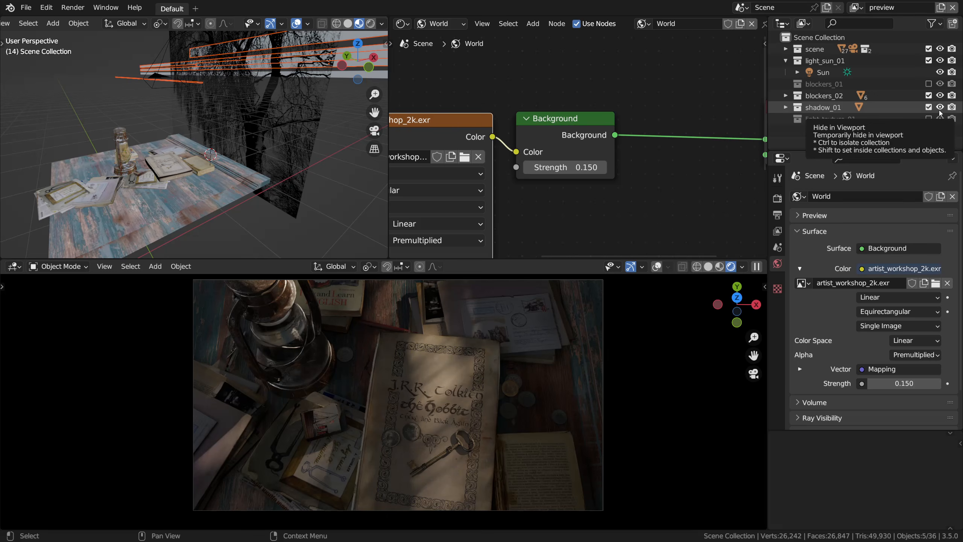
{"action": "left_click", "coordinate": [933, 120]}
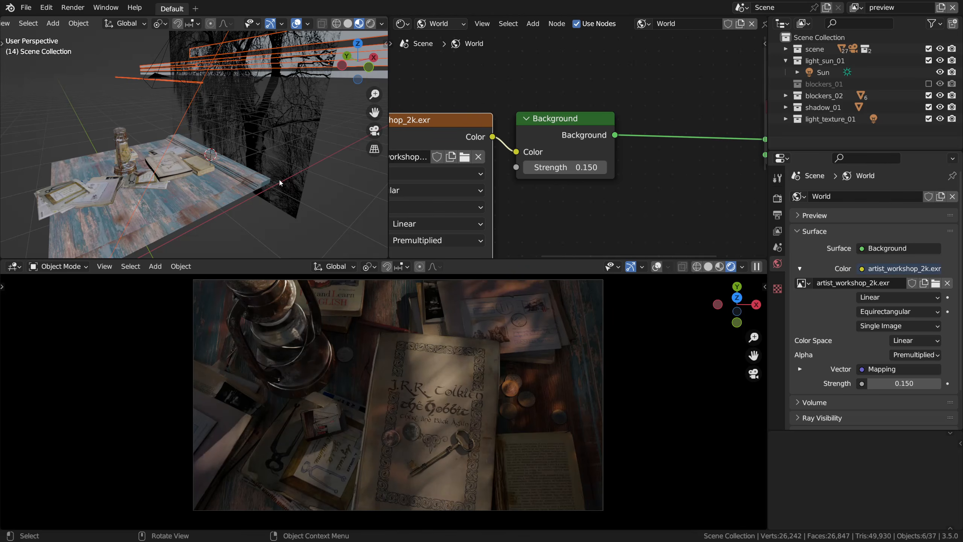
Select the projector_01 spot light behind the tree shadow plane and move it along its local Z axis closer to the table
{"action": "middle_click_drag", "start_coordinate": [279, 183], "coordinate": [235, 166]}
{"action": "left_click", "coordinate": [215, 90]}
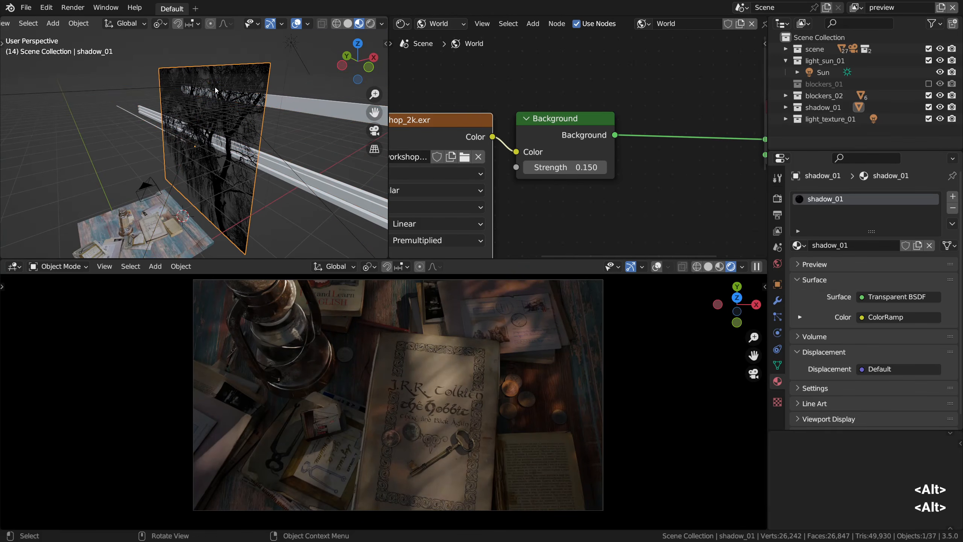
{"action": "left_click", "coordinate": [215, 90]}
{"action": "middle_click_drag", "start_coordinate": [215, 91], "coordinate": [165, 108]}
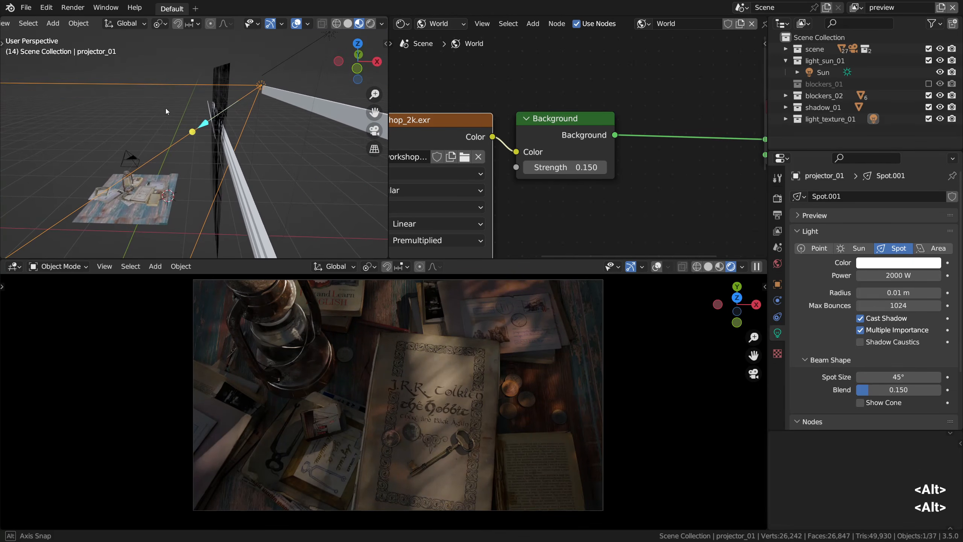
{"action": "key", "text": "g"}
{"action": "key", "text": "z"}
{"action": "key", "text": "z"}
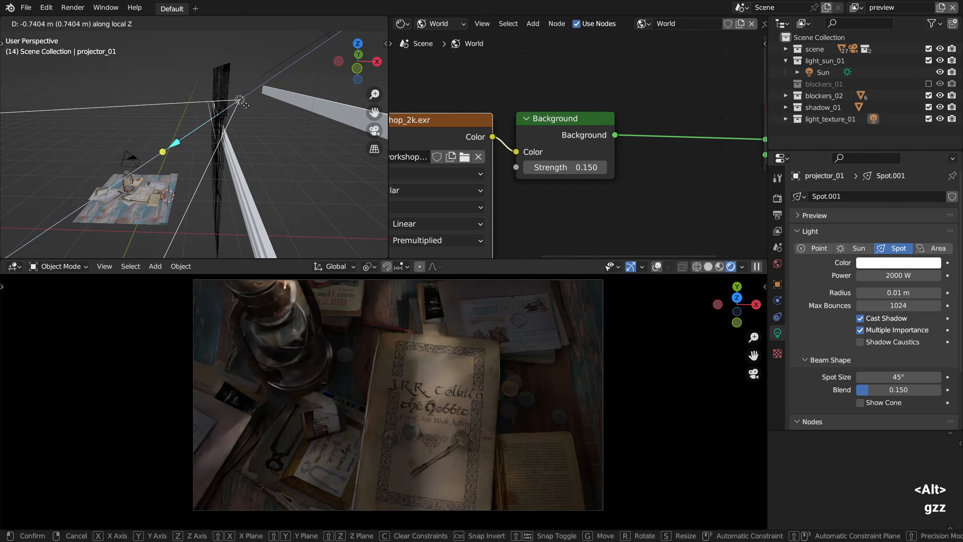
{"action": "left_click", "coordinate": [225, 126]}
Lower the projector light about 0.21 m along global Z and test free placement around that spot to light the book and key
{"action": "key", "text": "g"}
{"action": "key", "text": "z"}
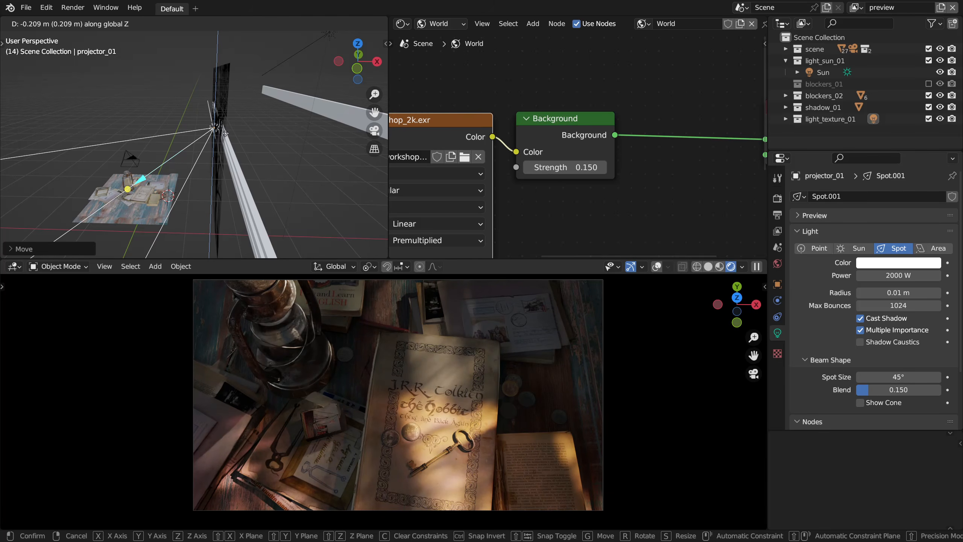
{"action": "left_click", "coordinate": [225, 134]}
{"action": "key", "text": "g"}
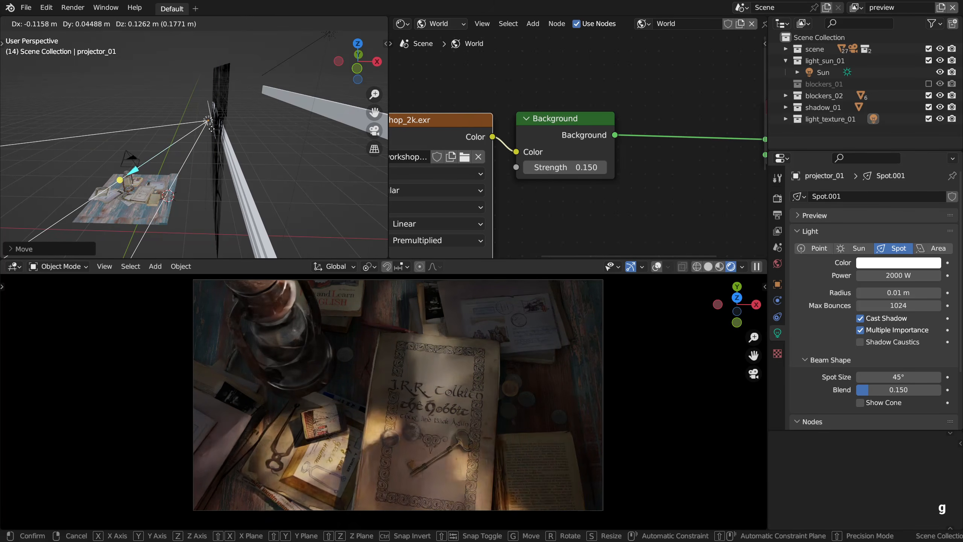
{"action": "left_click", "coordinate": [219, 135]}
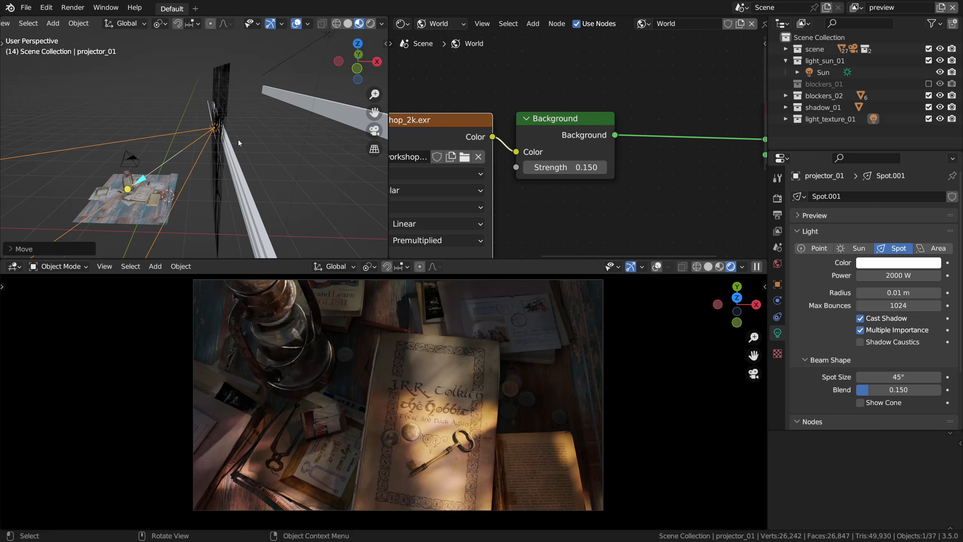
Select the Sun light and set its strength to 50
{"action": "middle_click_drag", "start_coordinate": [246, 134], "coordinate": [264, 131]}
{"action": "left_click", "coordinate": [292, 75]}
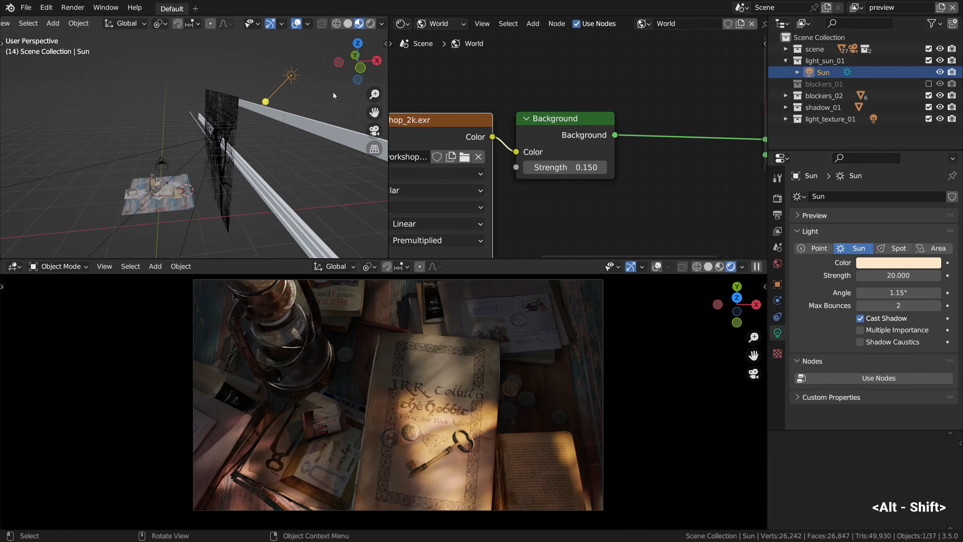
{"action": "left_click", "coordinate": [865, 276]}
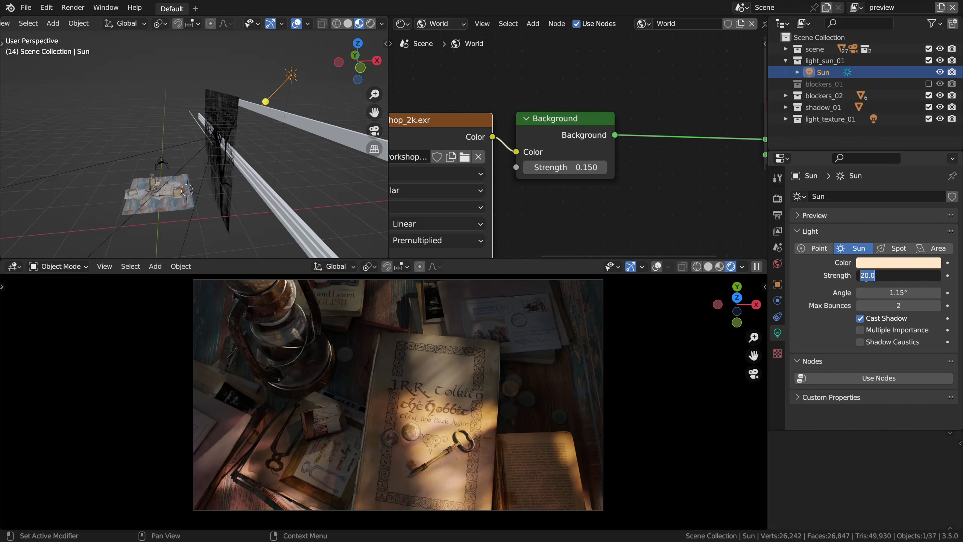
{"action": "type", "text": "5"}
{"action": "key", "text": "Return"}
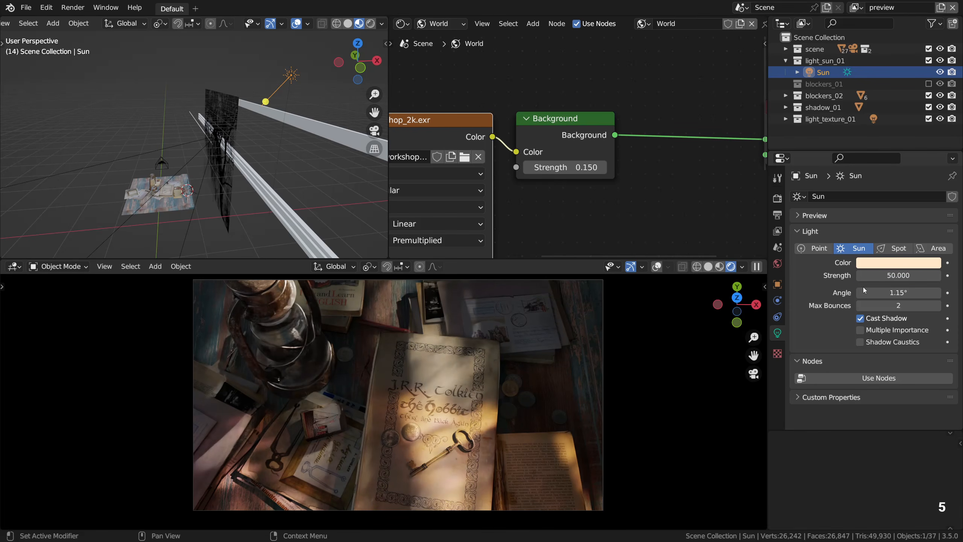
Try a light blue sun color, settle on warm orange with hue 0.068 and saturation 0.838, and adjust the sun's angle
{"action": "left_click", "coordinate": [892, 266]}
{"action": "mouse_move", "coordinate": [877, 159]}
{"action": "left_mouse_down"}
{"action": "mouse_move", "coordinate": [868, 173]}
{"action": "mouse_move", "coordinate": [889, 124]}
{"action": "left_mouse_up"}
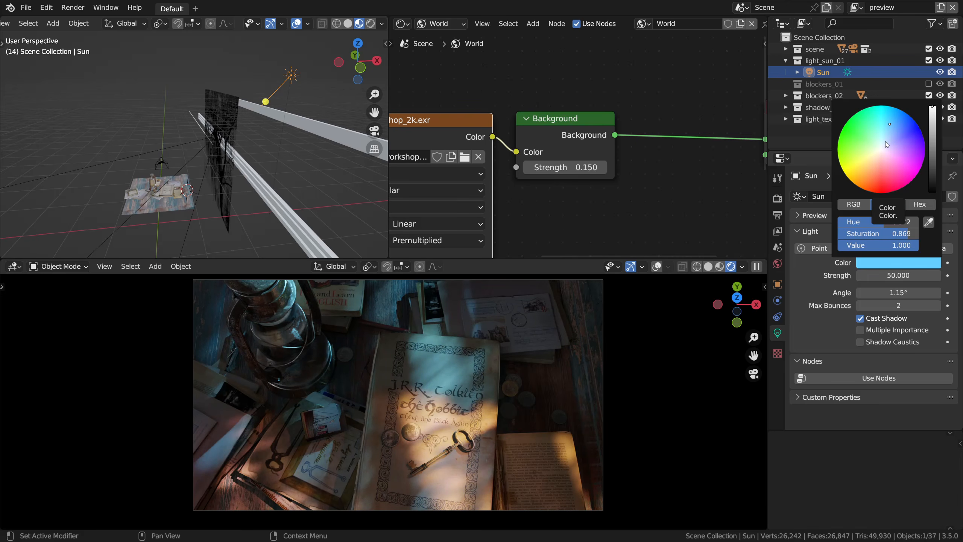
{"action": "left_click", "coordinate": [870, 167]}
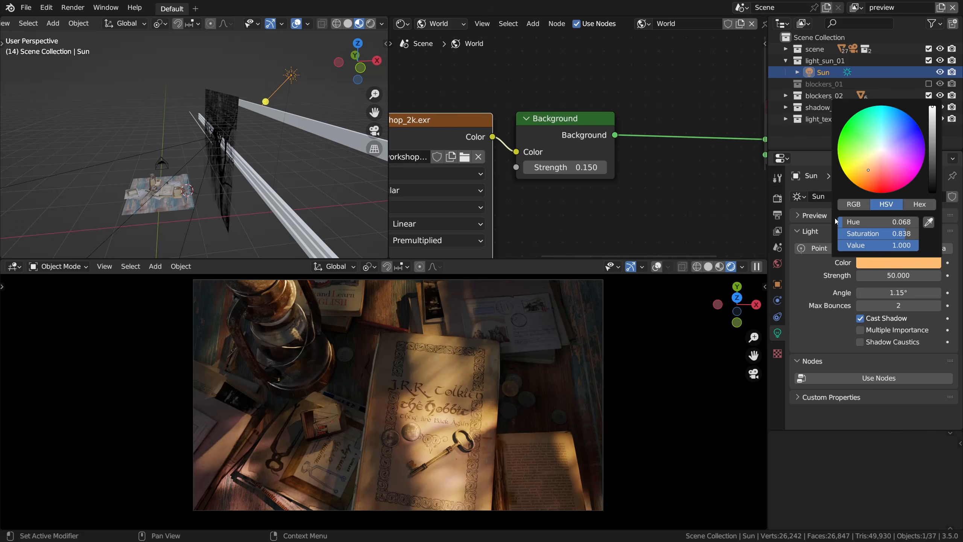
{"action": "left_click_drag", "start_coordinate": [898, 292], "coordinate": [904, 292]}
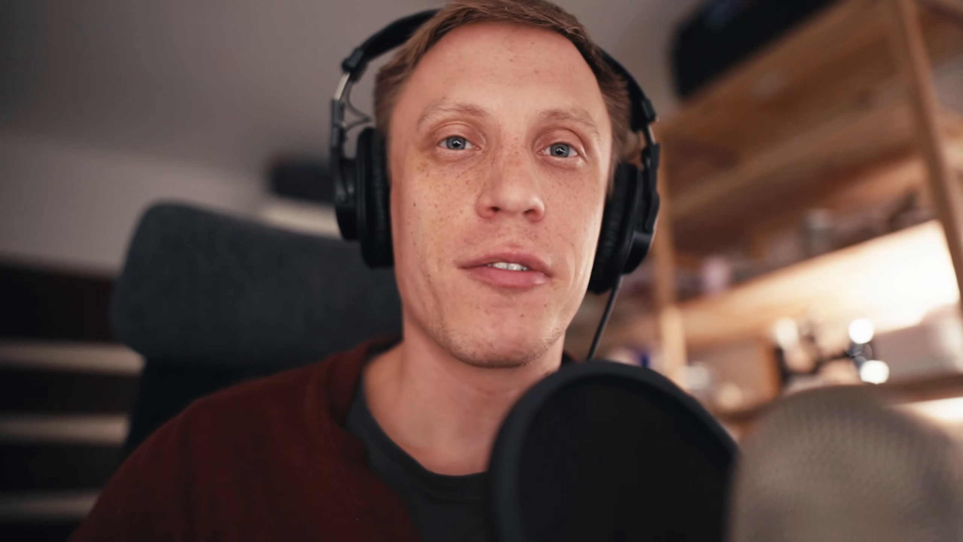